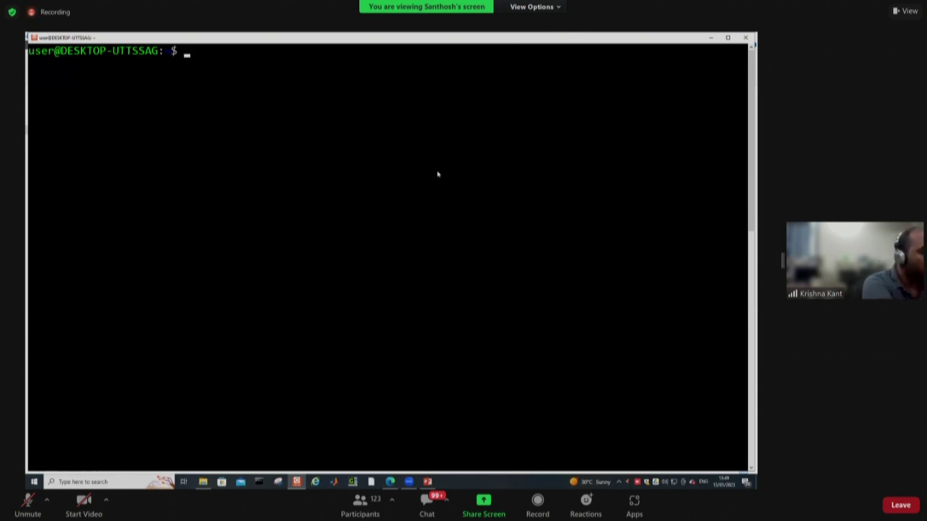
Step: Source the OpenFOAM 7 environment with the of7 alias
{"action": "type", "text": "of7"}
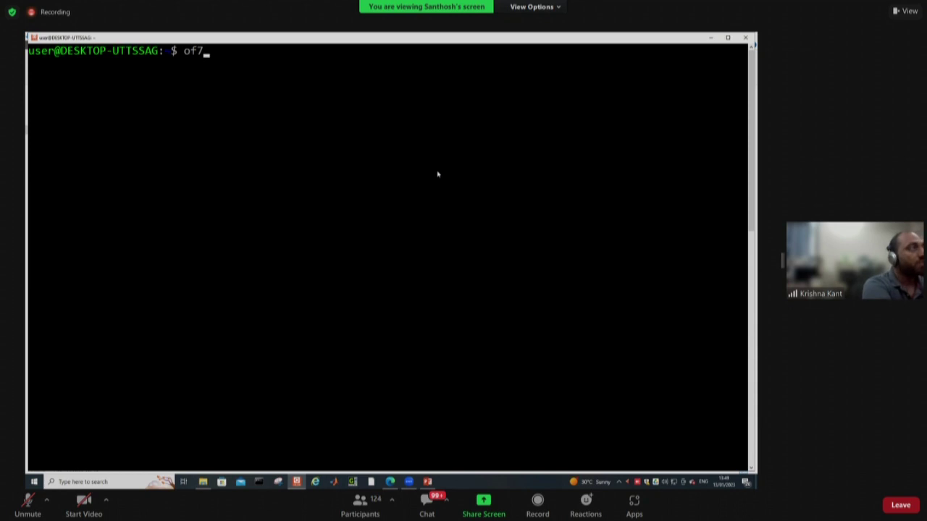
{"action": "key", "text": "Return"}
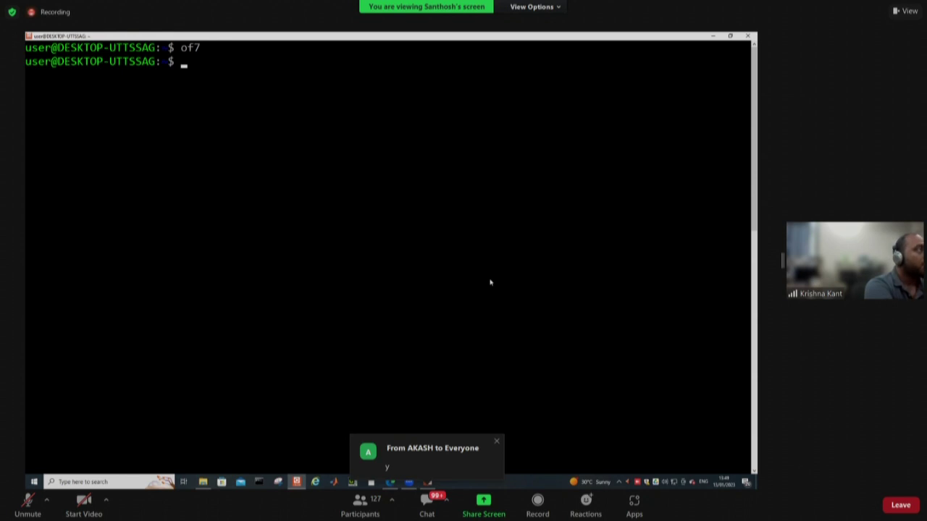
Step: Copy $FOAM_TUTORIALS/basic/laplacianFoam/flange recursively to $FOAM_RUN/HeatedCavity
{"action": "type", "text": "cp"}
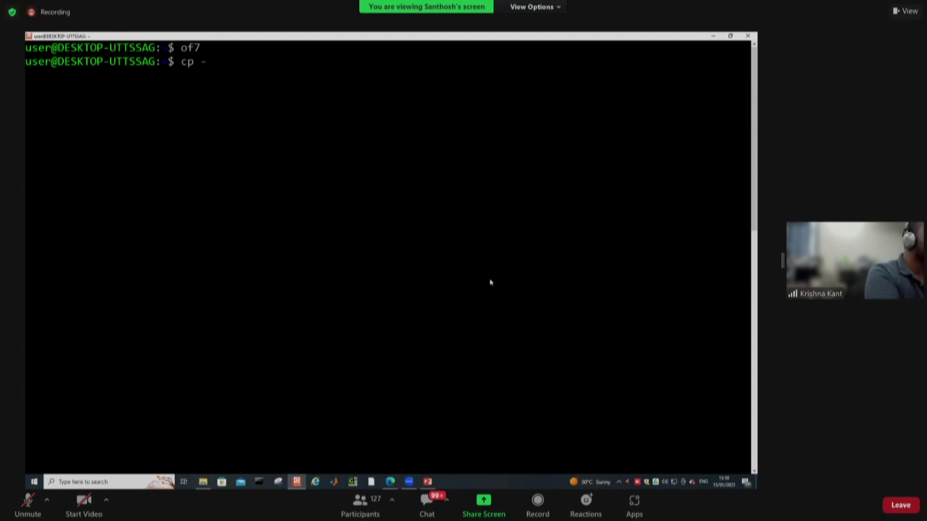
{"action": "type", "text": "-r"}
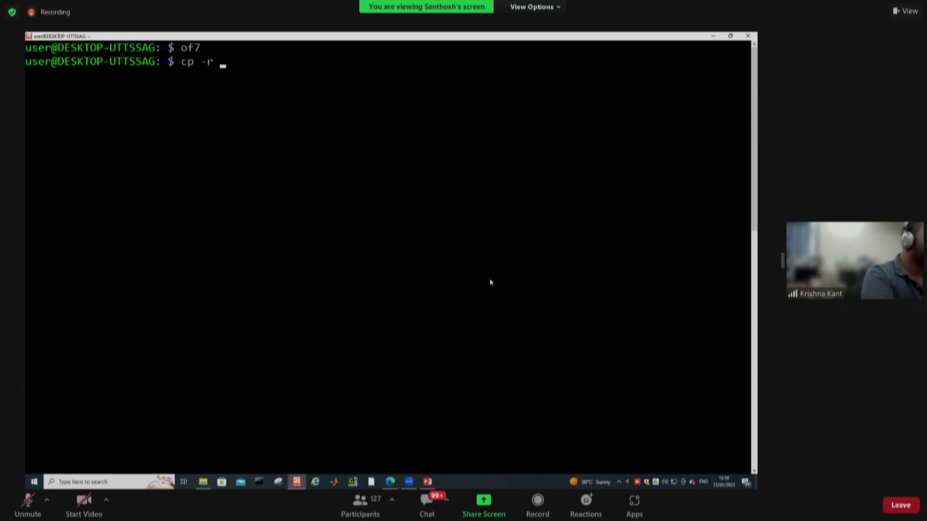
{"action": "type", "text": " $F"}
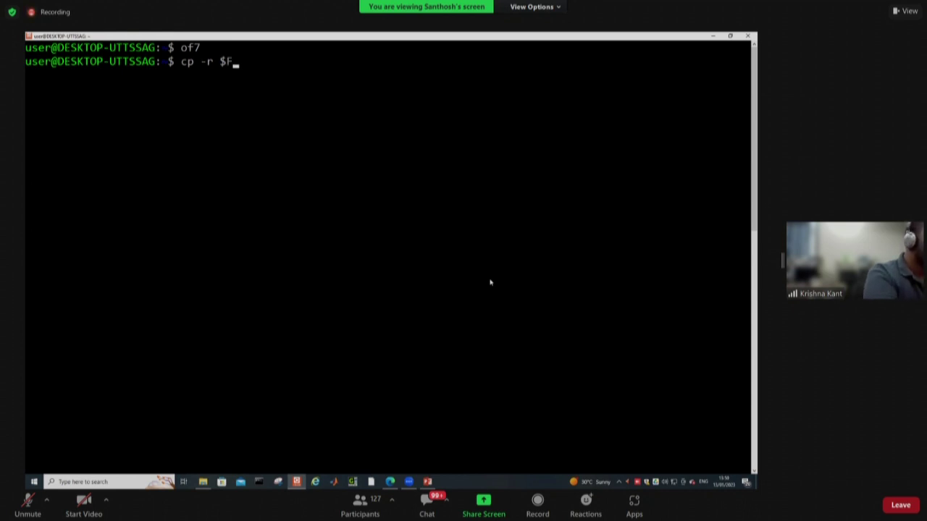
{"action": "type", "text": "O"}
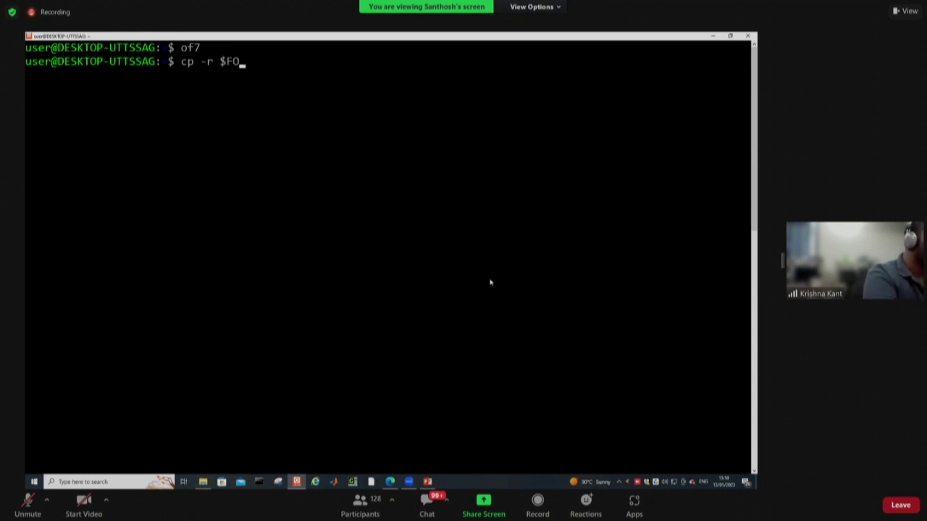
{"action": "type", "text": "AM_"}
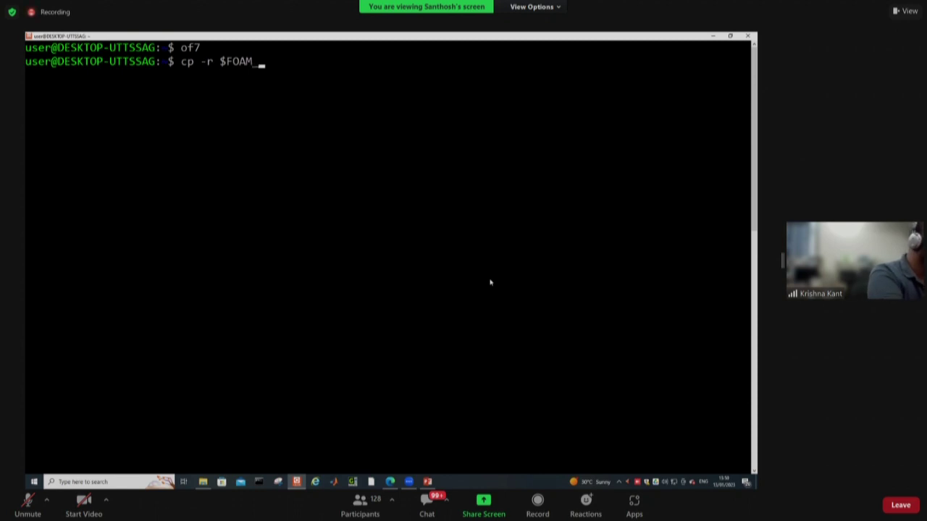
{"action": "type", "text": "TUT"}
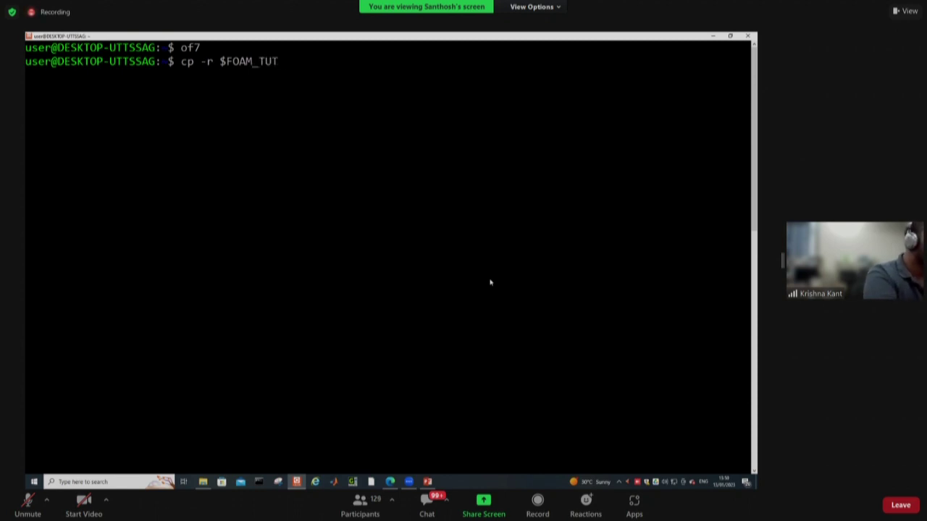
{"action": "key", "text": "Tab"}
{"action": "key", "text": "BackSpace"}
{"action": "type", "text": "/"}
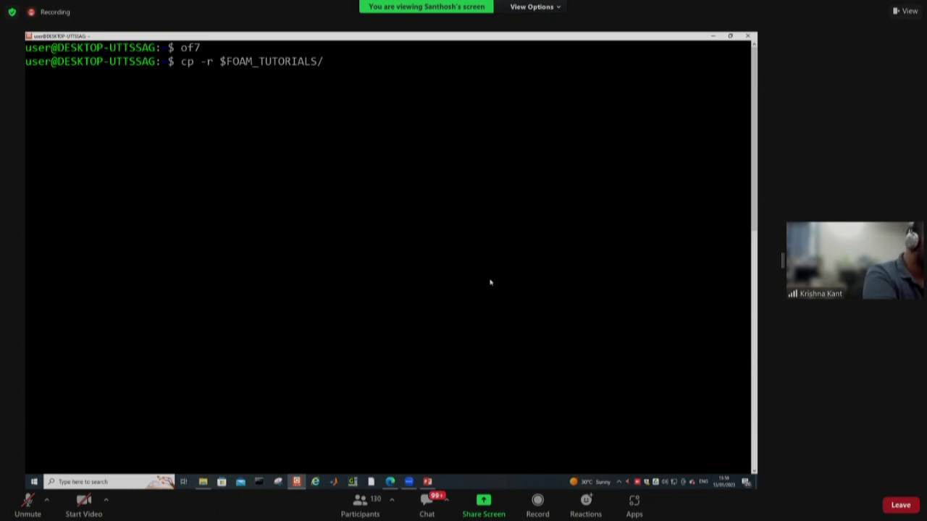
{"action": "type", "text": "basic"}
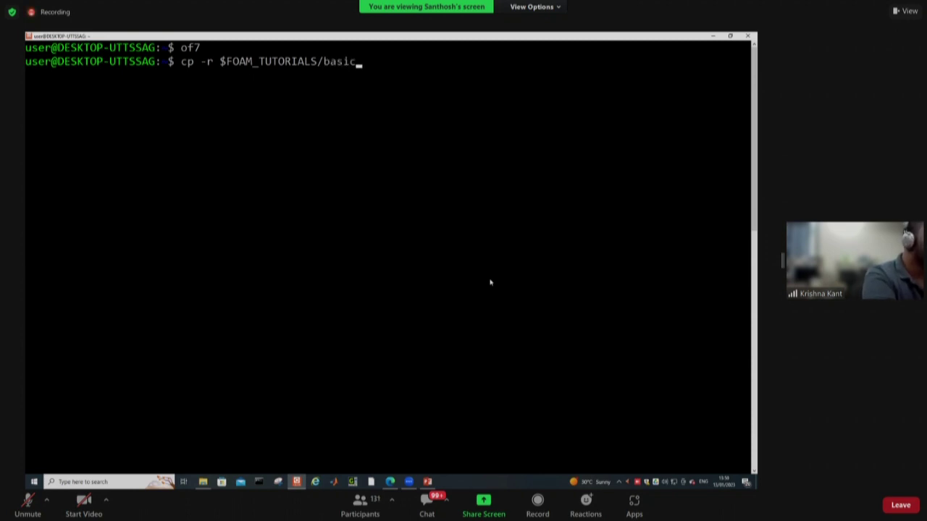
{"action": "type", "text": "/lapl"}
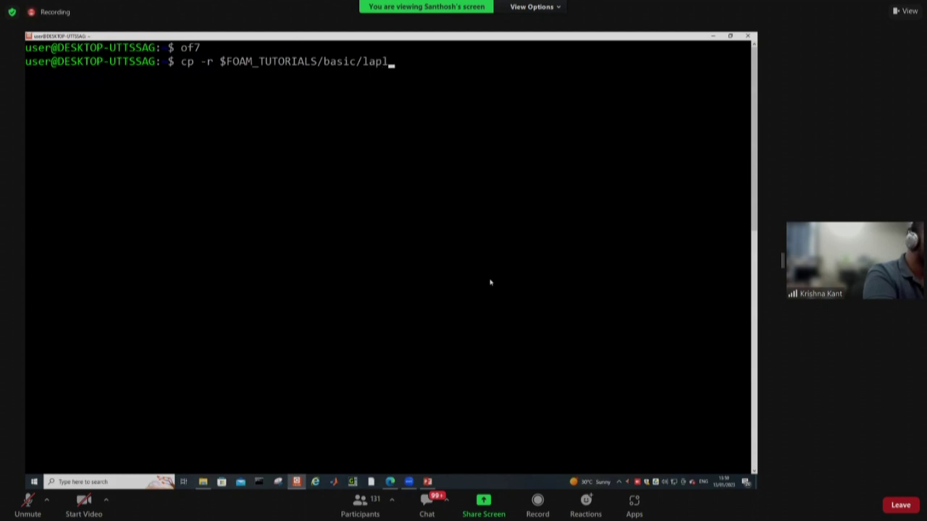
{"action": "type", "text": "acian"}
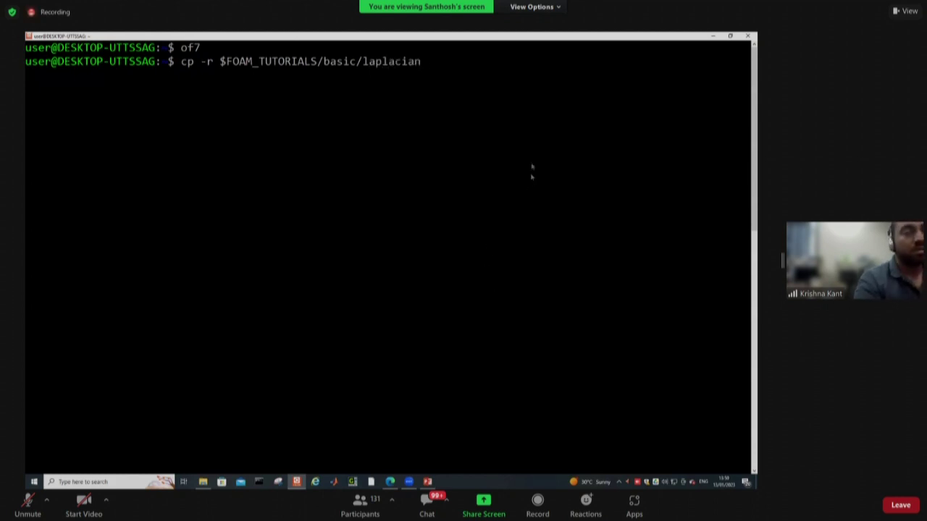
{"action": "type", "text": "Foam/"}
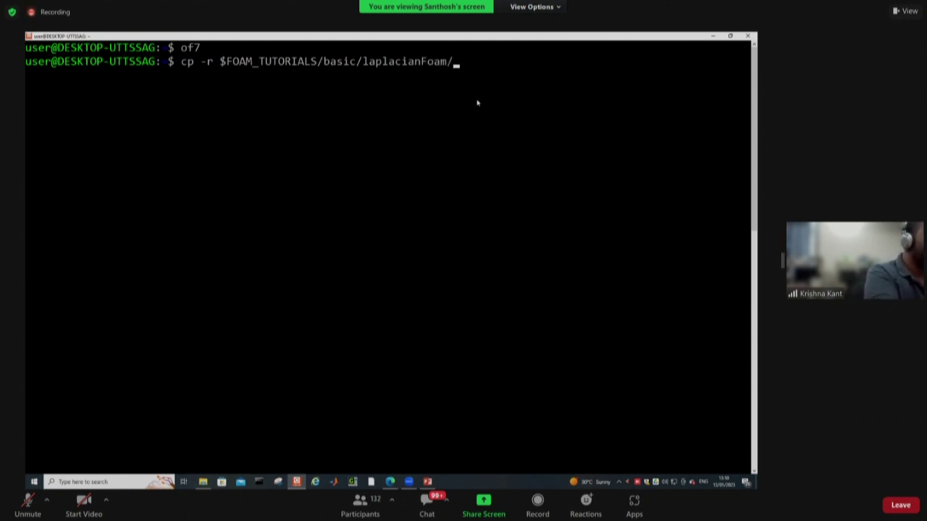
{"action": "type", "text": "flange"}
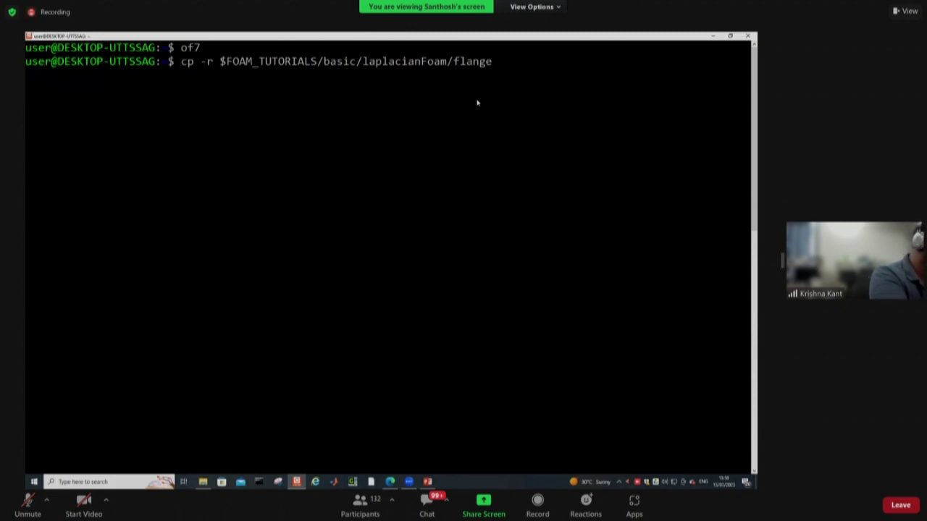
{"action": "type", "text": "$Foam"}
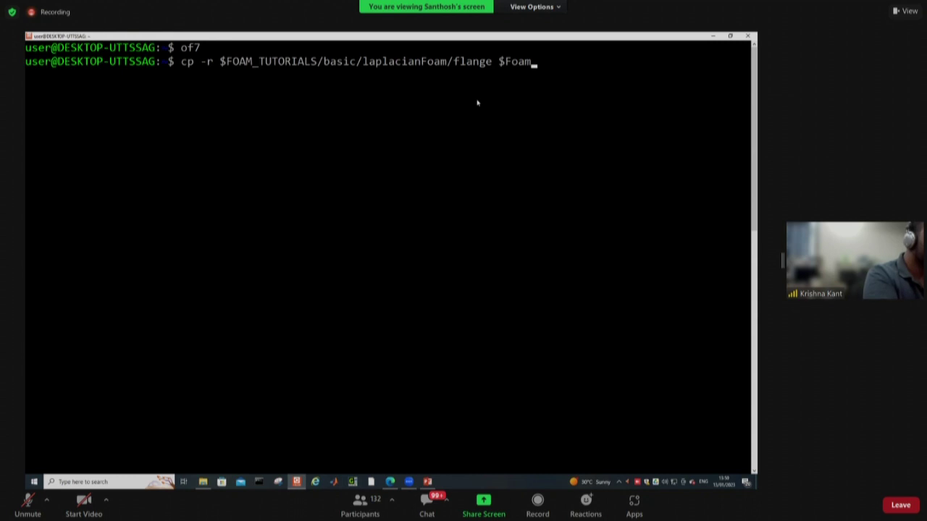
{"action": "key", "text": "BackSpace"}
{"action": "key", "text": "BackSpace"}
{"action": "key", "text": "BackSpace"}
{"action": "type", "text": "OAM_RUN"}
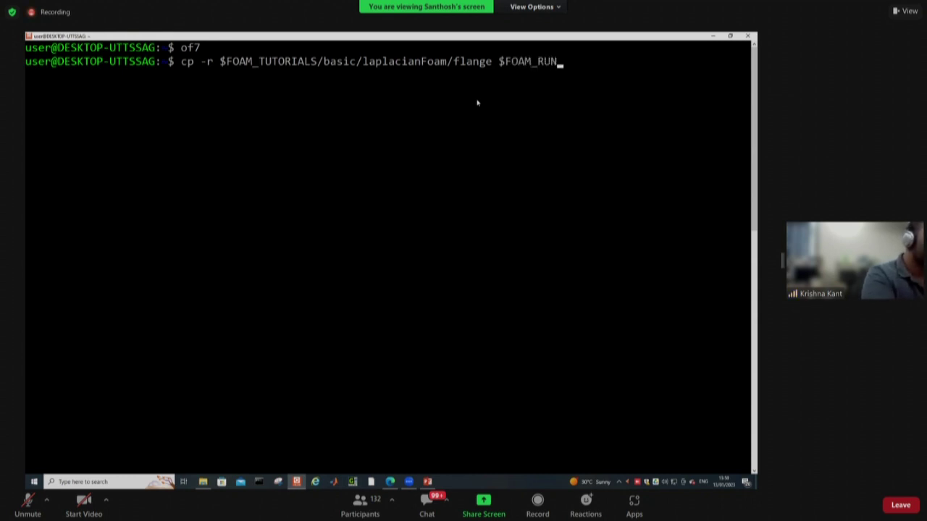
{"action": "type", "text": "/"}
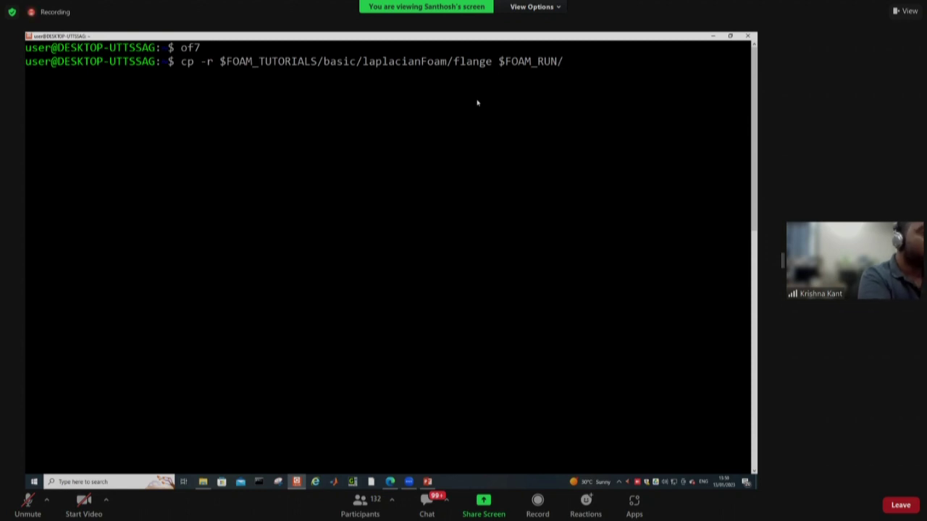
{"action": "type", "text": "Heate"}
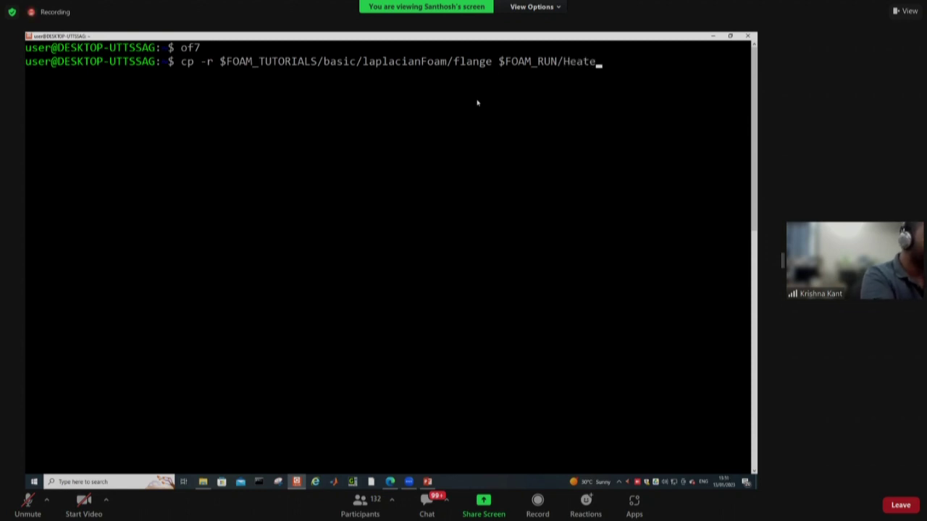
{"action": "type", "text": "dCav"}
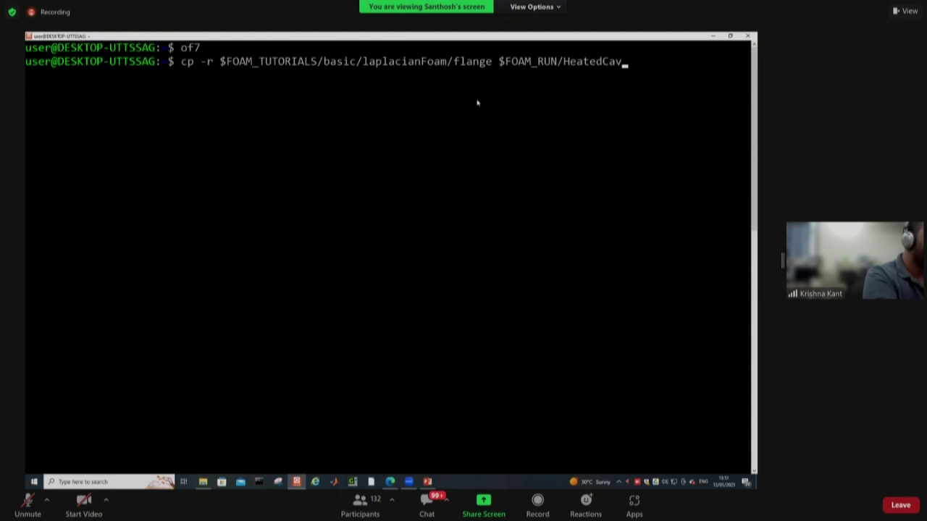
{"action": "type", "text": "ity"}
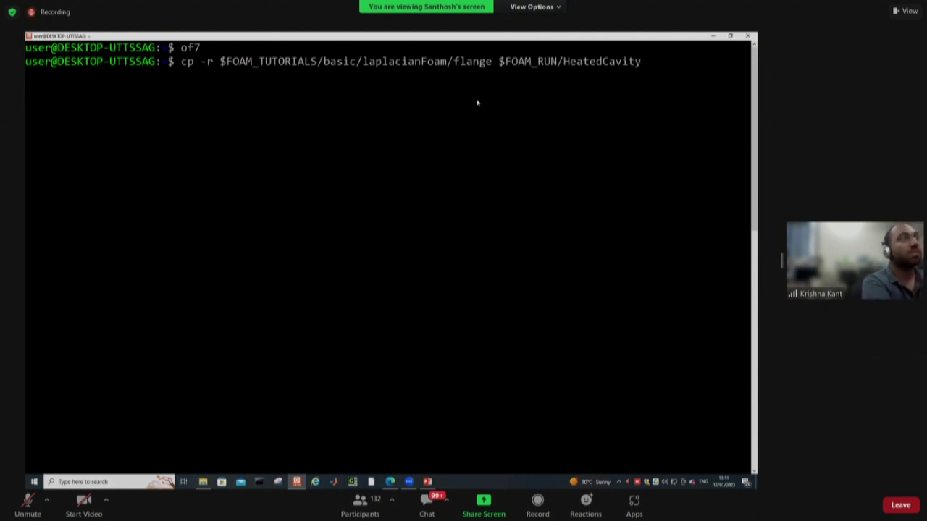
{"action": "key", "text": "Return"}
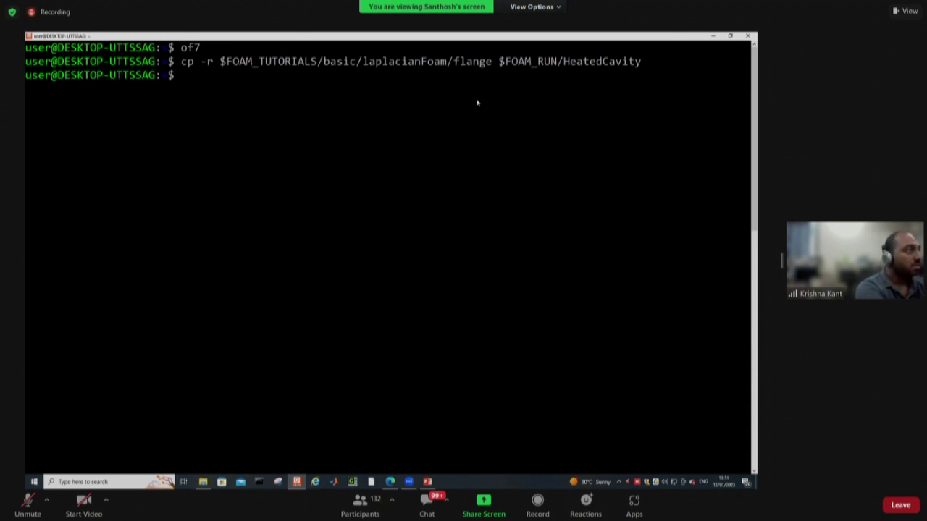
Step: Check in File Explorer that HeatedCavity is in Ubuntu's home/user/OpenFOAM/user-7/run, then minimize Explorer
{"action": "type", "text": "explo"}
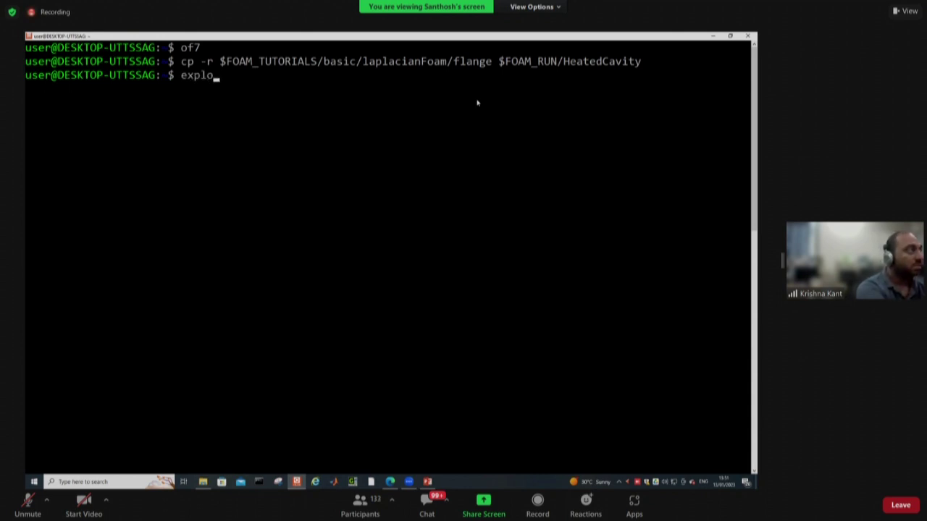
{"action": "type", "text": "rer."}
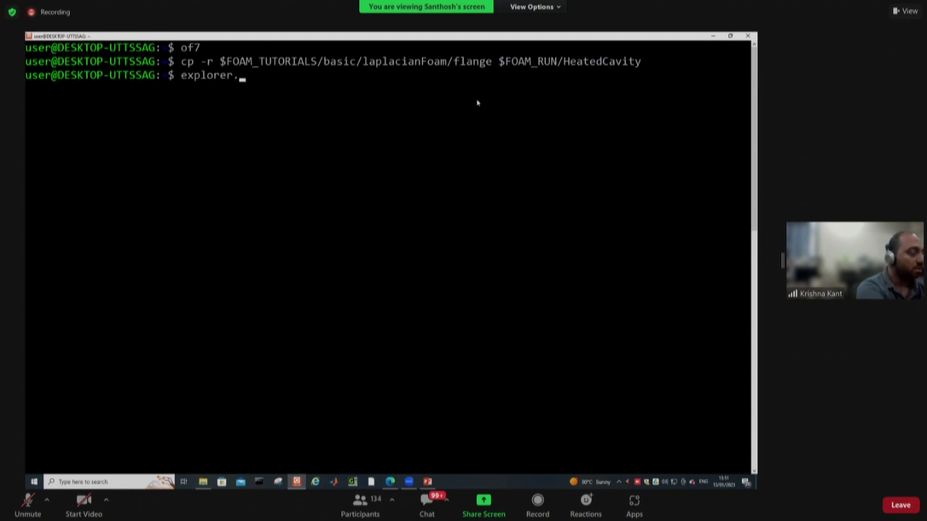
{"action": "type", "text": "exe"}
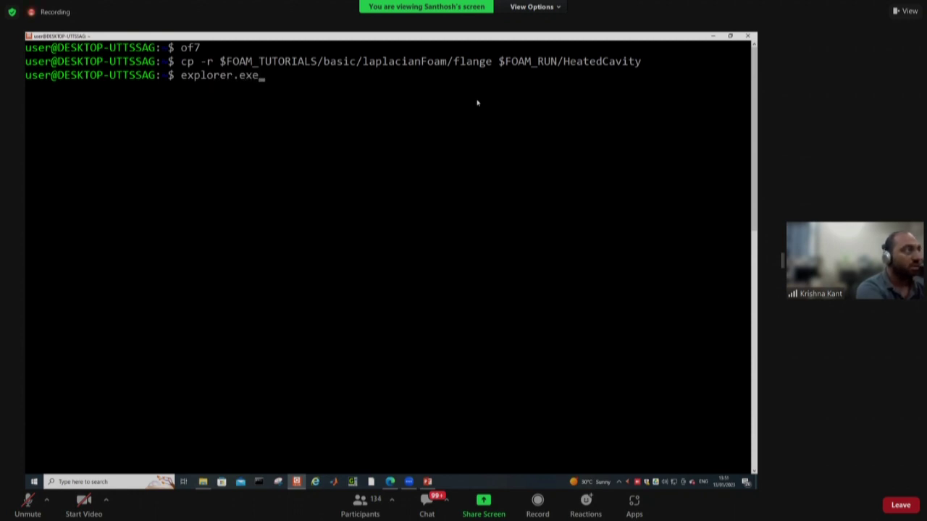
{"action": "key", "text": "Return"}
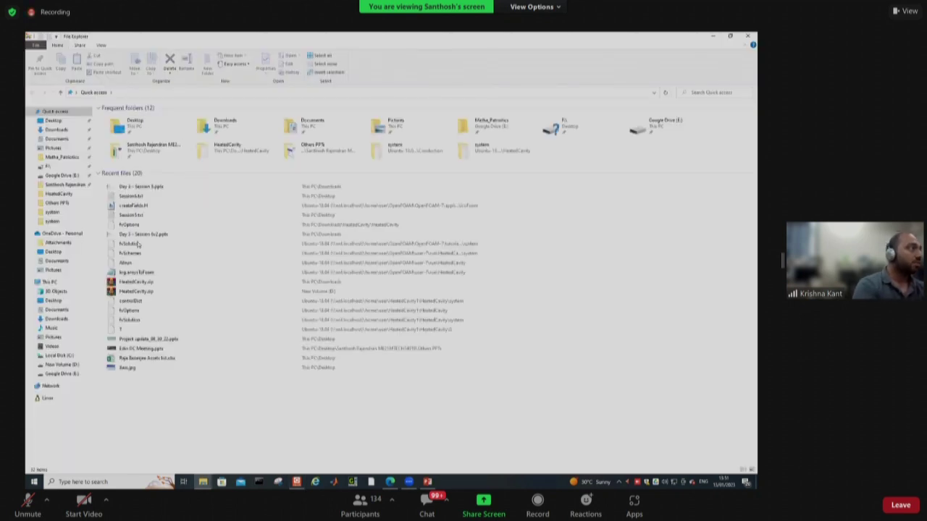
{"action": "left_click", "coordinate": [47, 398]}
{"action": "left_click", "coordinate": [218, 112]}
{"action": "double_click", "coordinate": [120, 149]}
{"action": "double_click", "coordinate": [124, 121]}
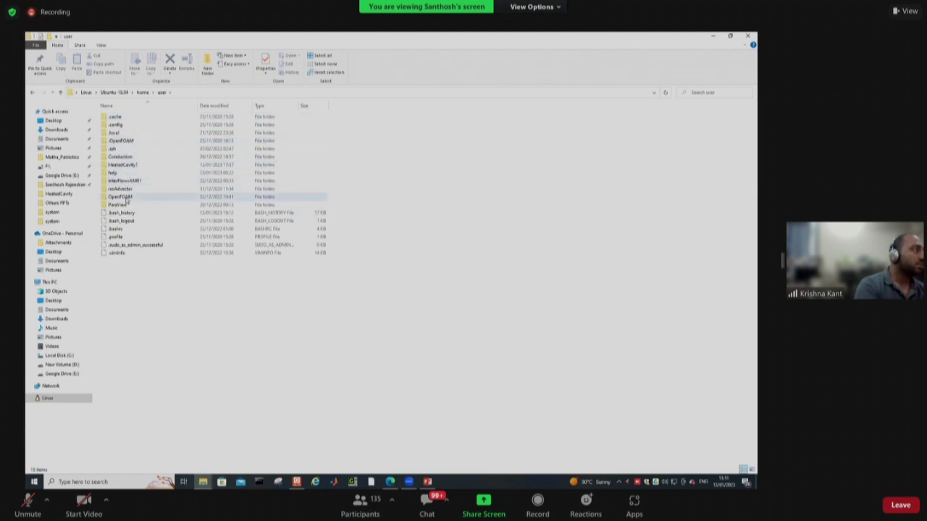
{"action": "double_click", "coordinate": [120, 197]}
{"action": "left_click", "coordinate": [124, 165]}
{"action": "double_click", "coordinate": [125, 165]}
{"action": "double_click", "coordinate": [126, 126]}
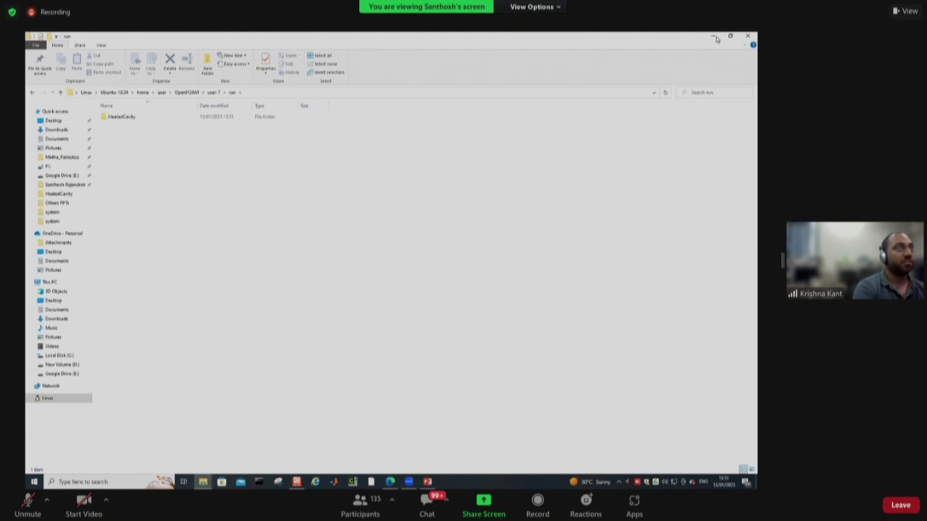
{"action": "left_click", "coordinate": [713, 37]}
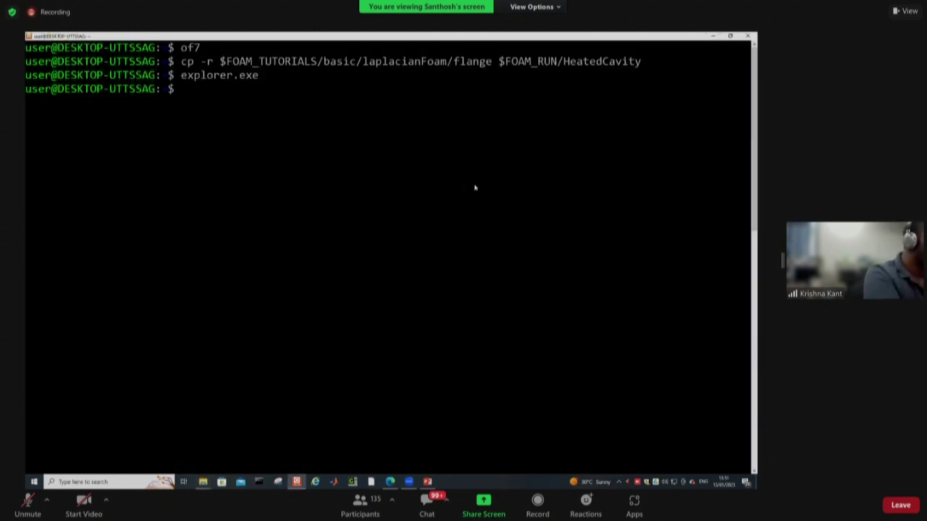
Step: Drop the half-typed cd and list the current folder with ls
{"action": "type", "text": "cd"}
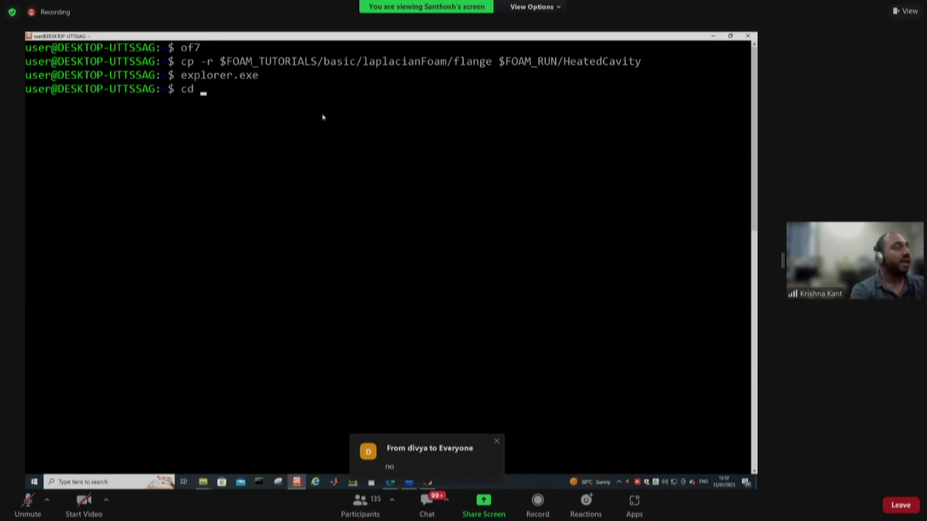
{"action": "key", "text": "BackSpace"}
{"action": "key", "text": "BackSpace"}
{"action": "key", "text": "BackSpace"}
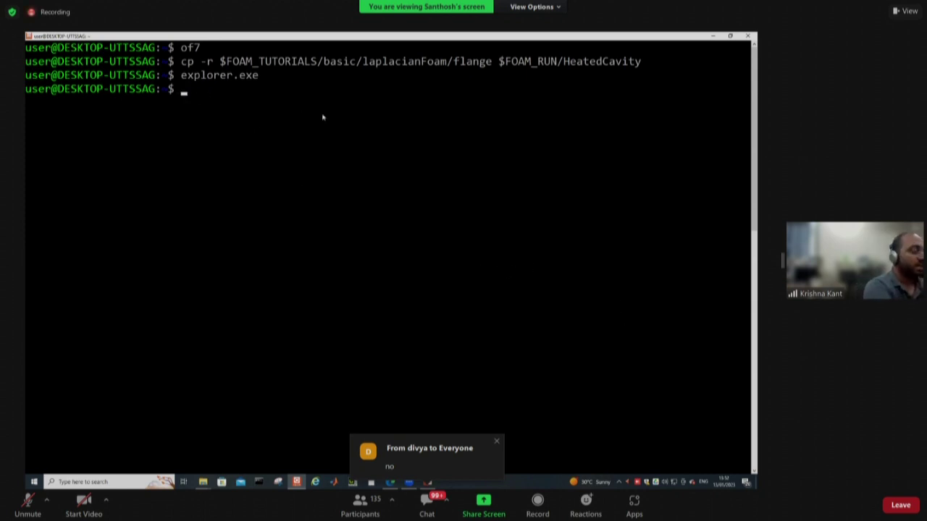
{"action": "type", "text": "ls"}
{"action": "key", "text": "Return"}
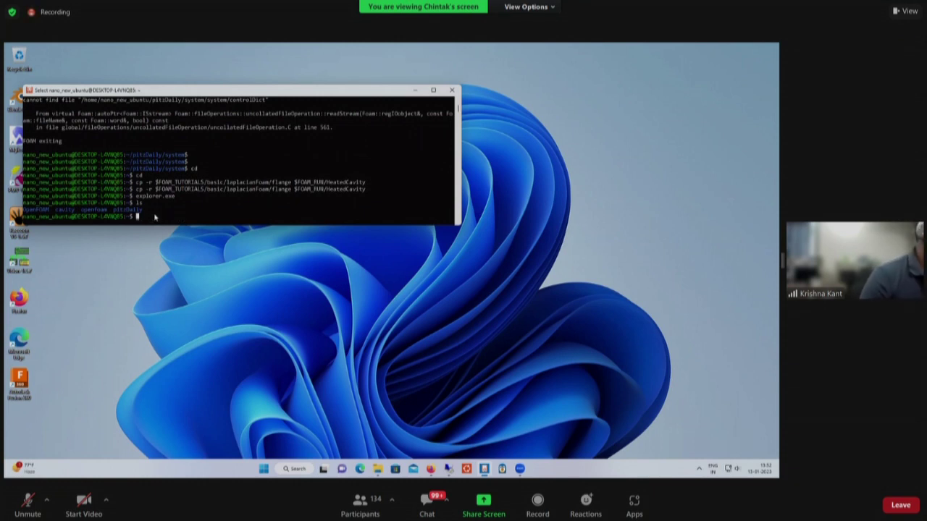
{"action": "left_click", "coordinate": [377, 469]}
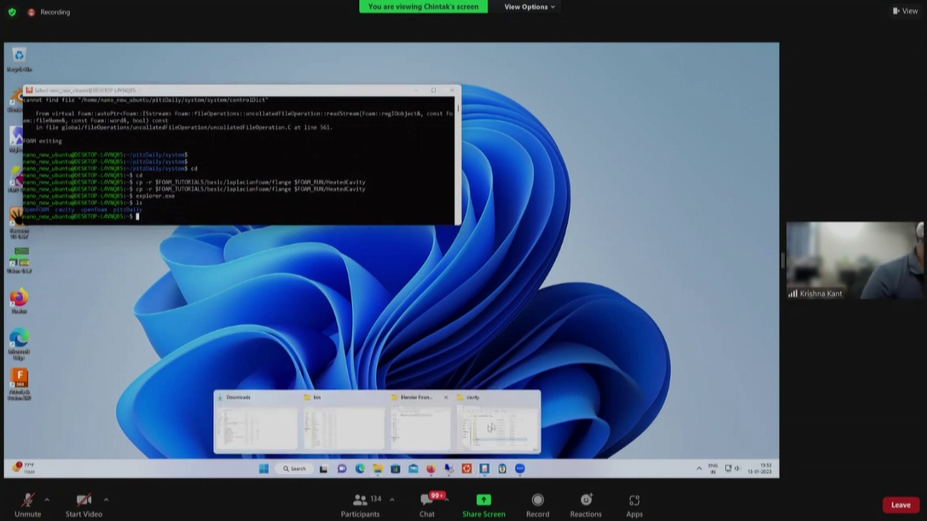
{"action": "left_click", "coordinate": [345, 427]}
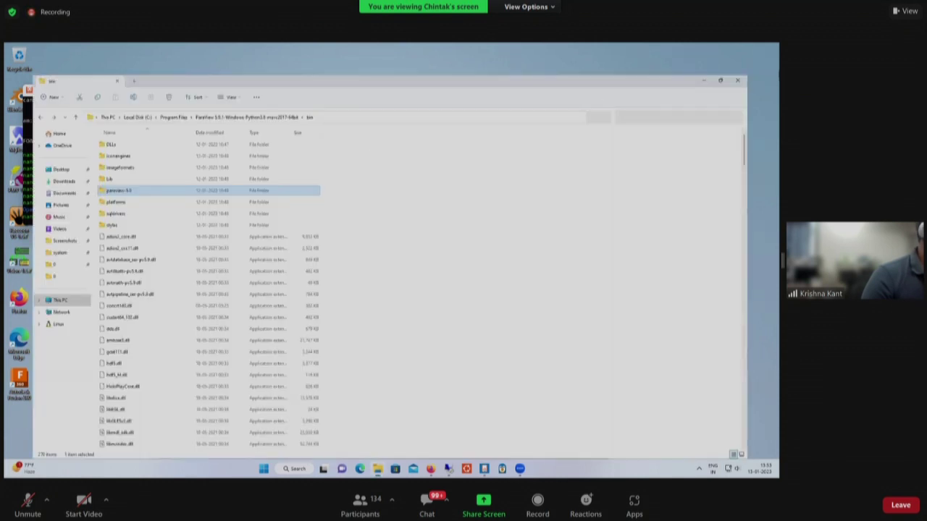
{"action": "key", "text": "alt+F4"}
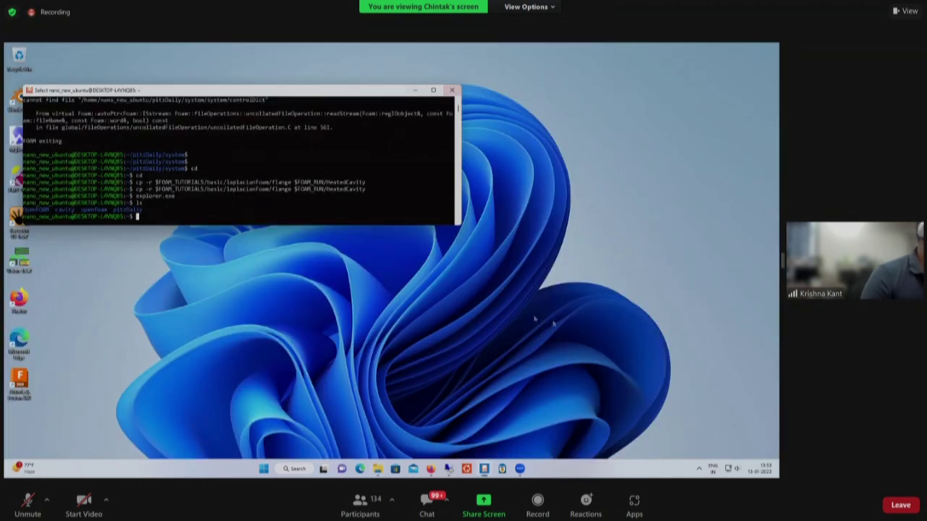
{"action": "left_click", "coordinate": [561, 326]}
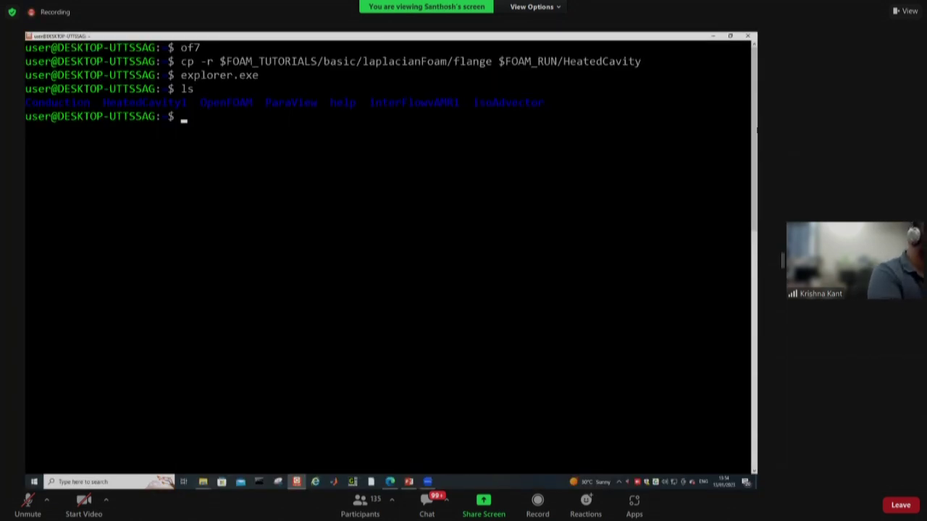
Step: Change to $FOAM_RUN and list its contents
{"action": "type", "text": "cd "}
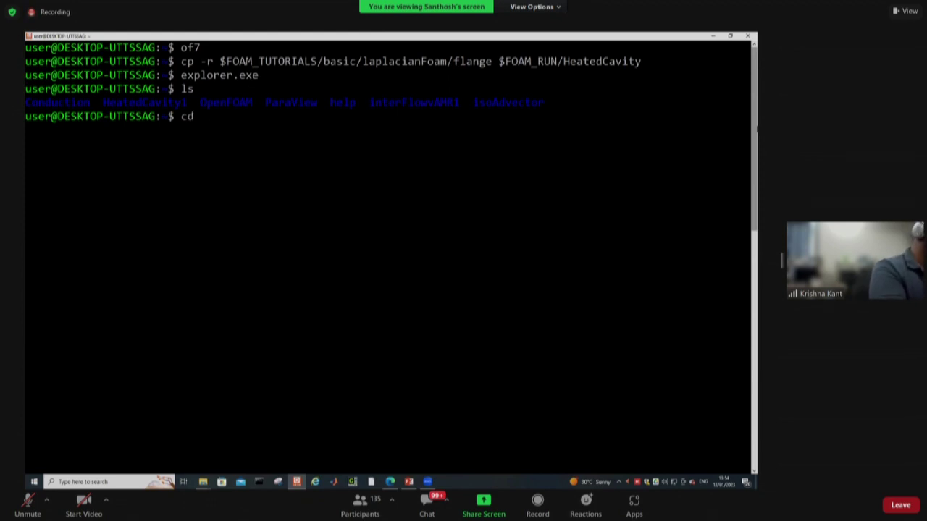
{"action": "type", "text": "$FOAM_RUN"}
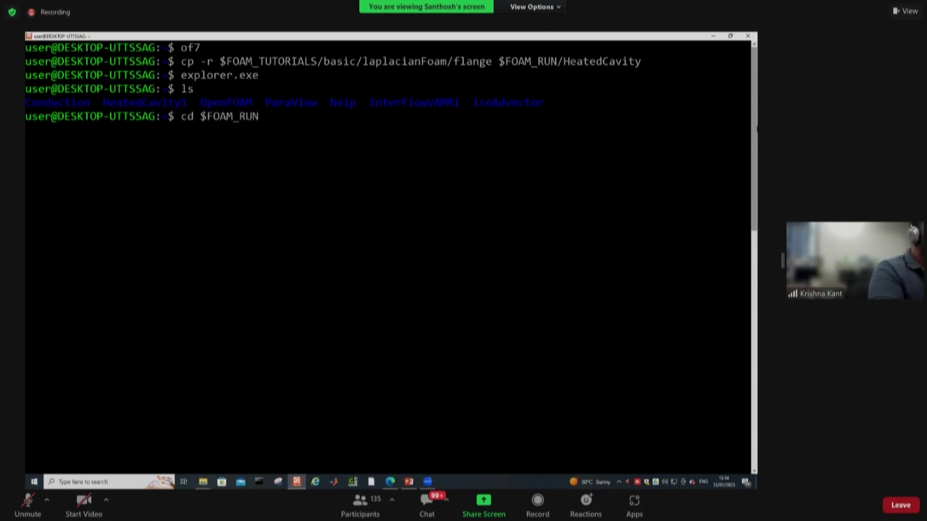
{"action": "key", "text": "Return"}
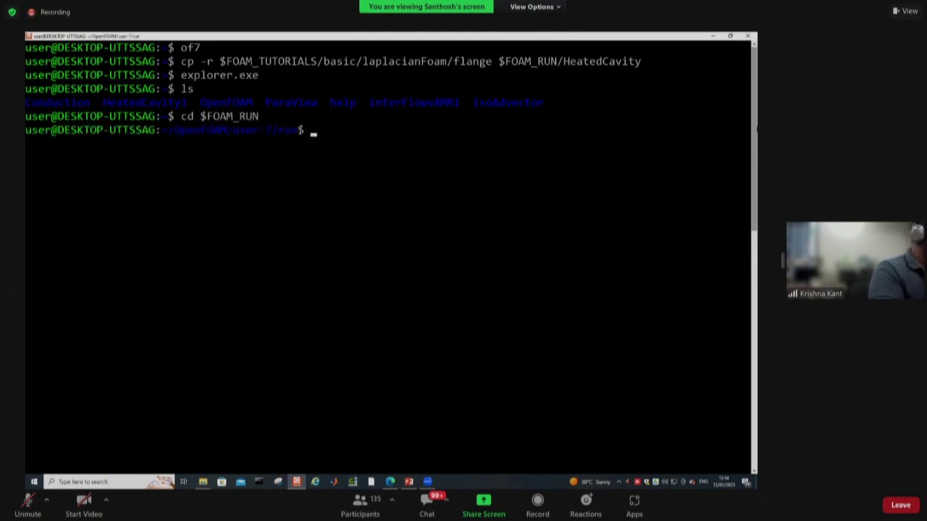
{"action": "type", "text": "ls"}
{"action": "key", "text": "Return"}
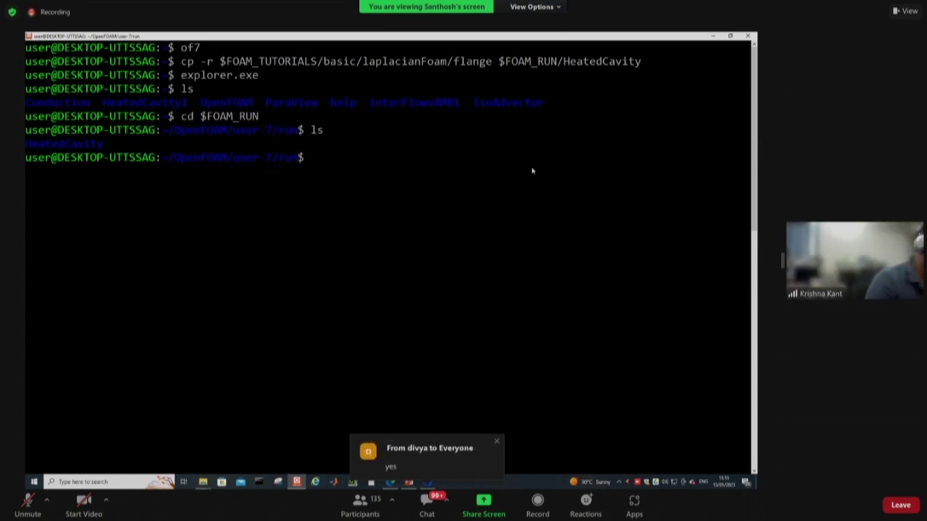
Step: Enter HeatedCavity and list 0, Allclean, Allrun, constant, flange.ans and system
{"action": "type", "text": "cd He"}
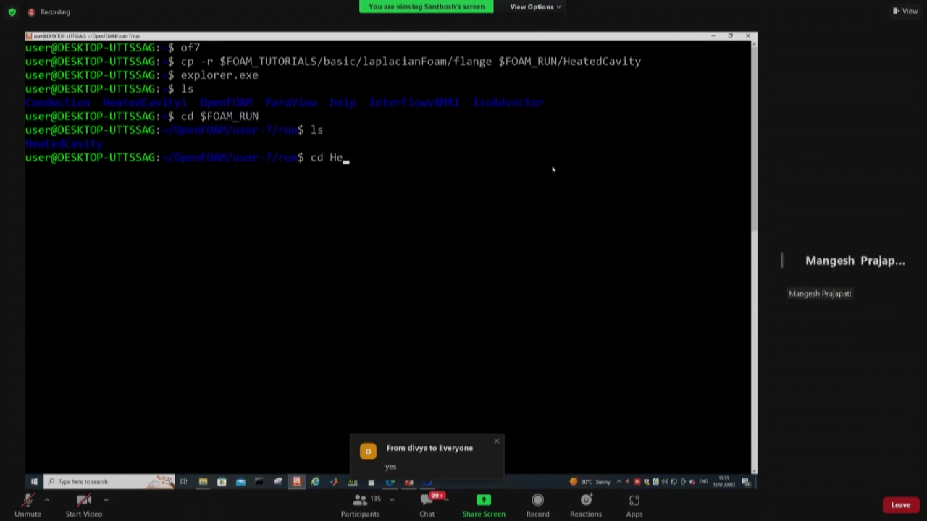
{"action": "key", "text": "Tab"}
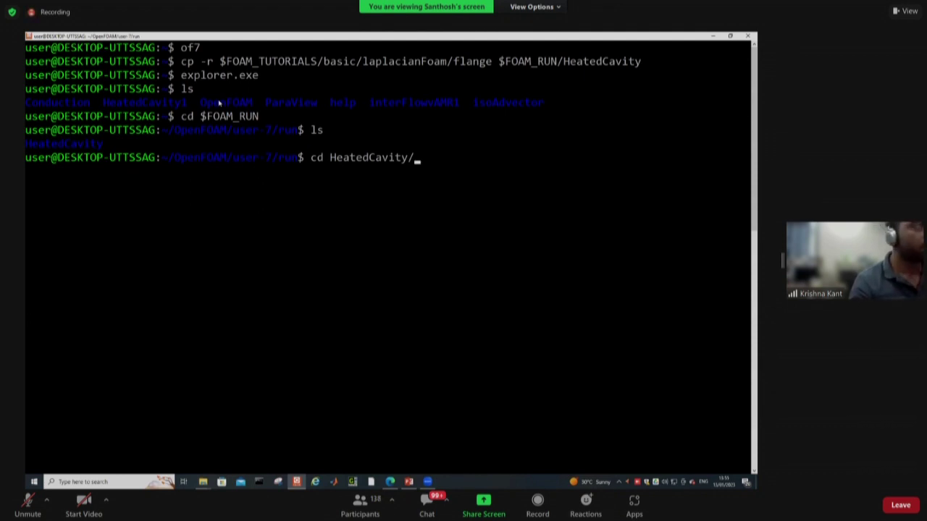
{"action": "key", "text": "Return"}
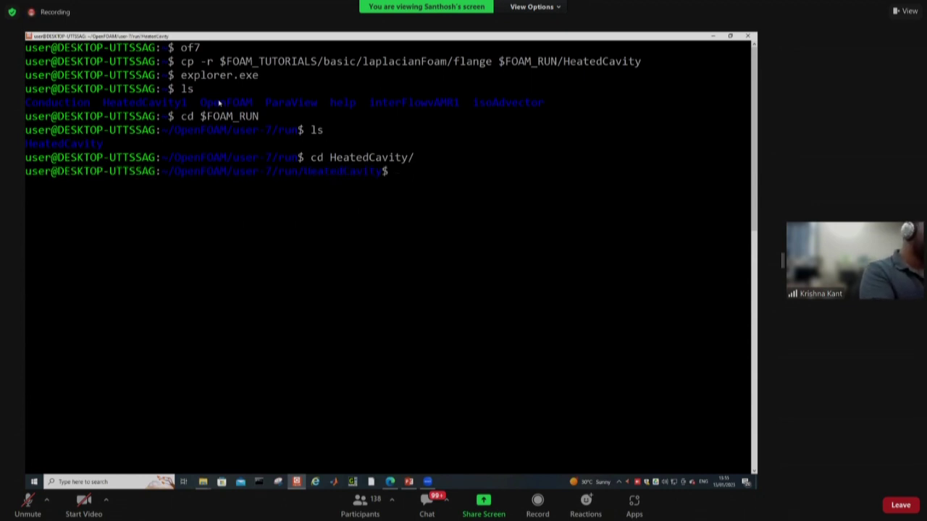
{"action": "type", "text": "ls"}
{"action": "key", "text": "Return"}
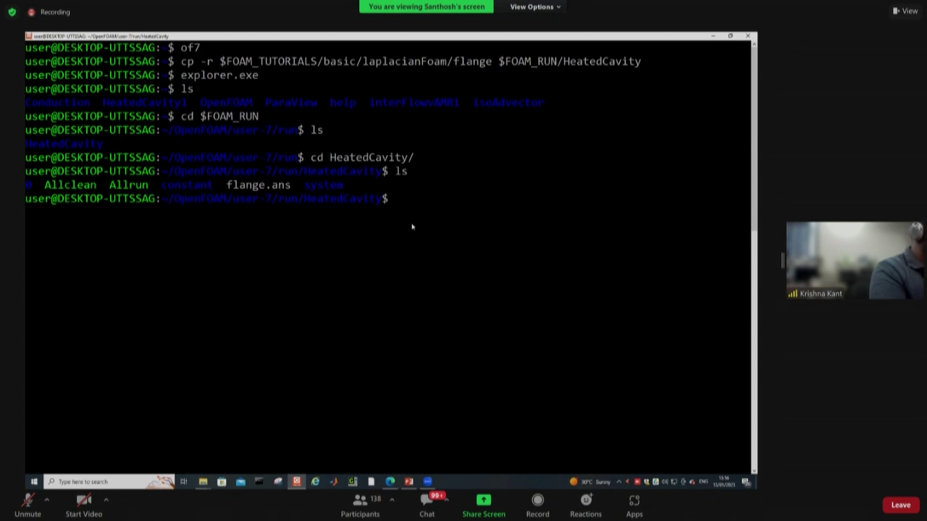
{"action": "type", "text": "cp -"}
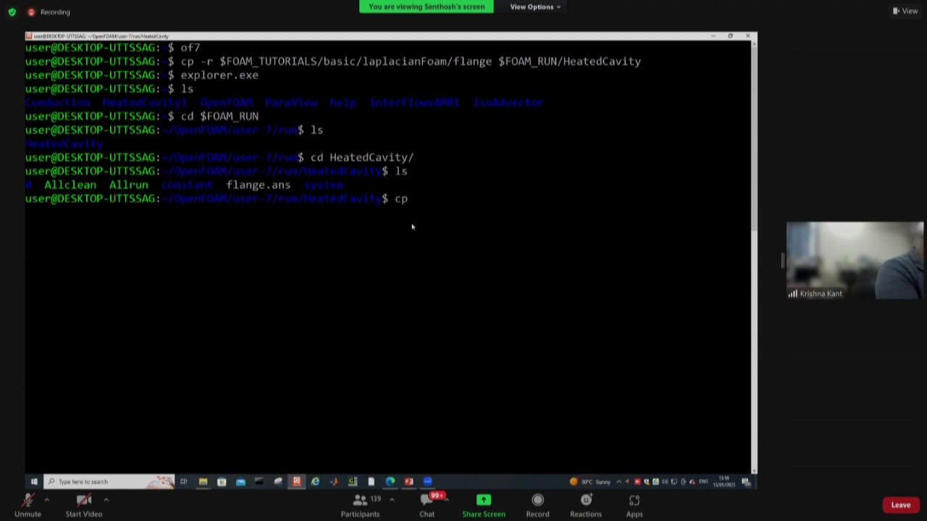
Step: Copy incompressible/cavity/cavity/system/blockMeshDict to ./system, which fails with "No such file or directory"
{"action": "type", "text": "$"}
{"action": "key", "text": "BackSpace"}
{"action": "type", "text": "$"}
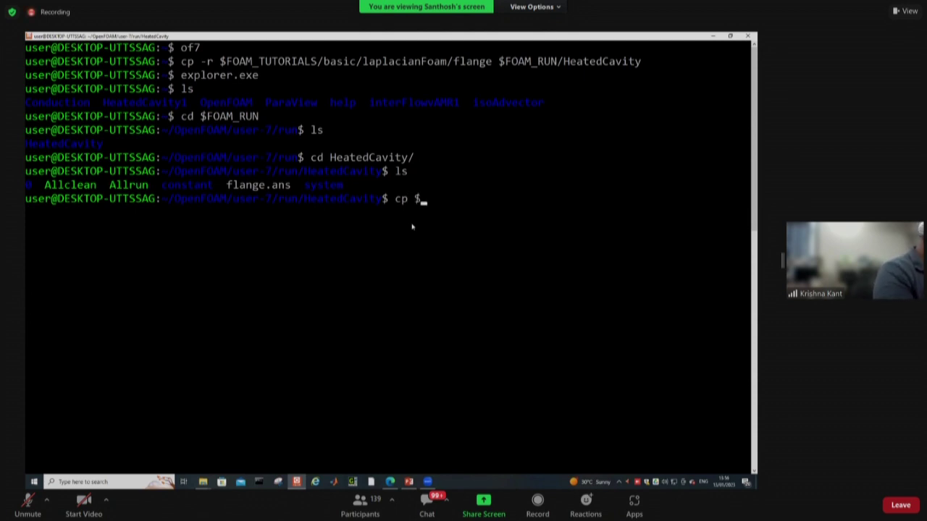
{"action": "type", "text": "FOAM_TUTORIALS"}
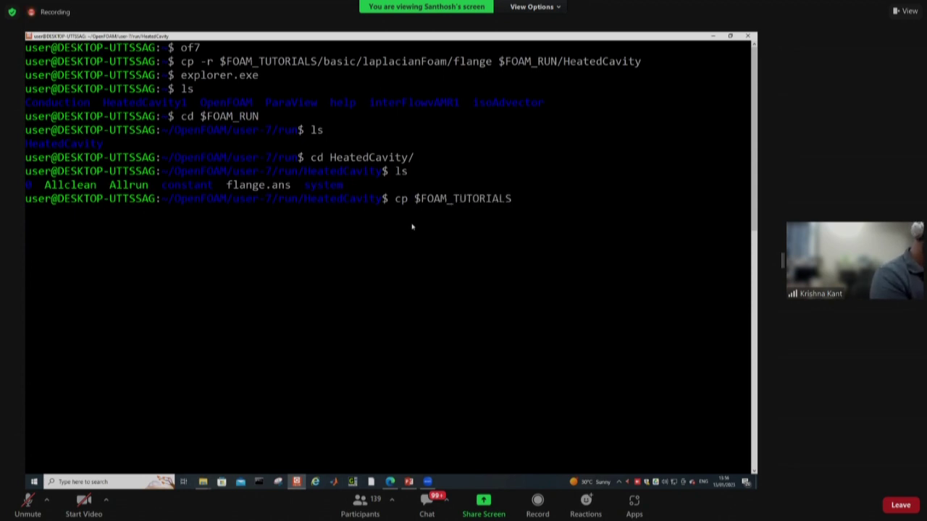
{"action": "type", "text": "/inc"}
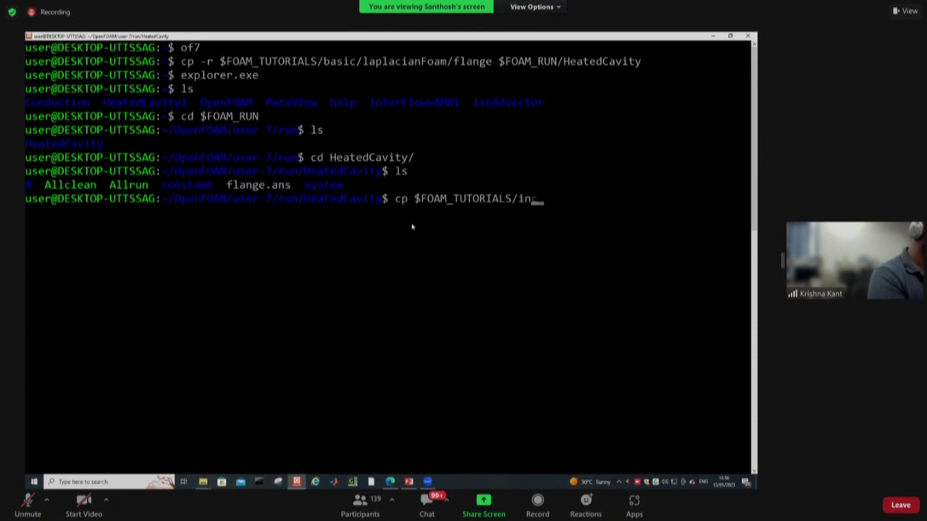
{"action": "type", "text": "ompres"}
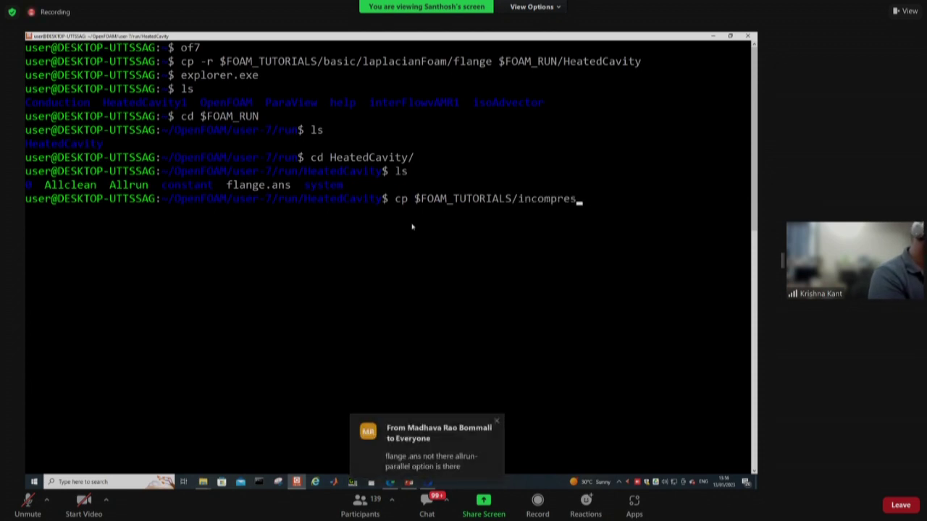
{"action": "type", "text": "sible/cavity/cavity"}
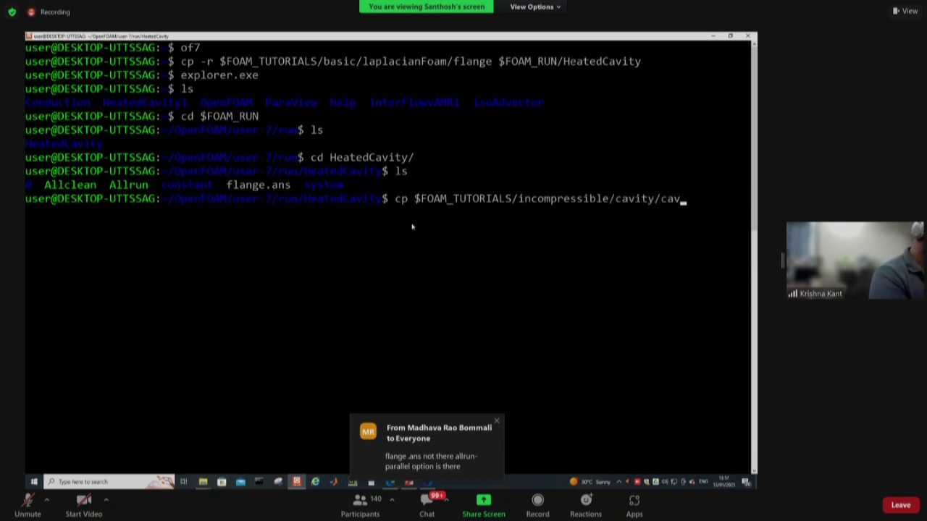
{"action": "type", "text": "/syste"}
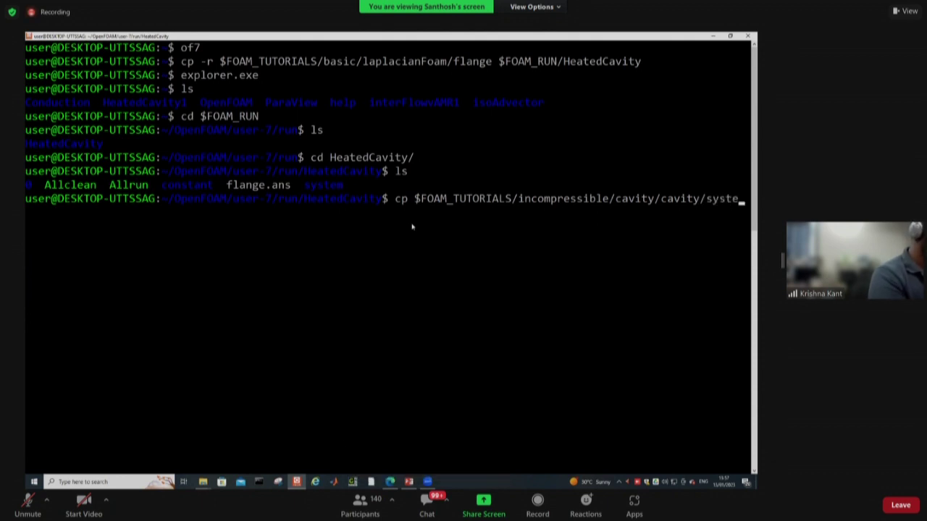
{"action": "type", "text": "m/"}
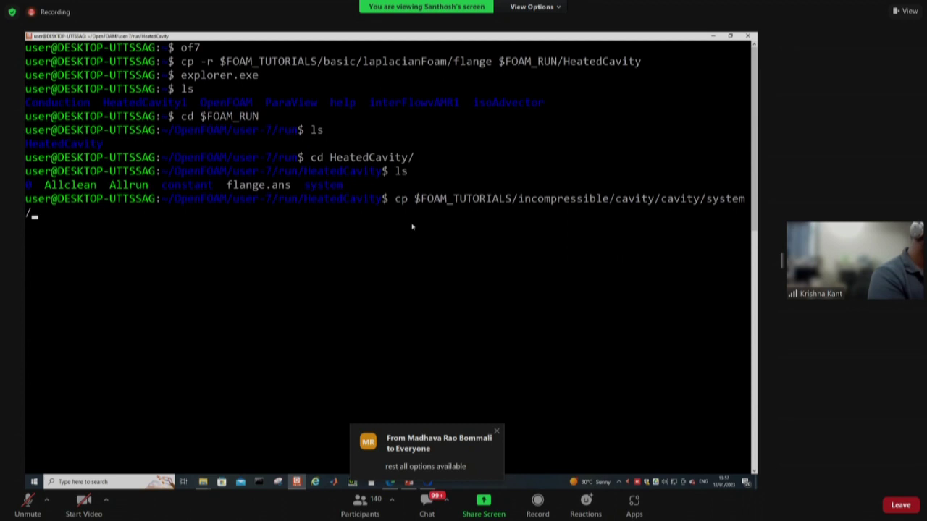
{"action": "type", "text": "block"}
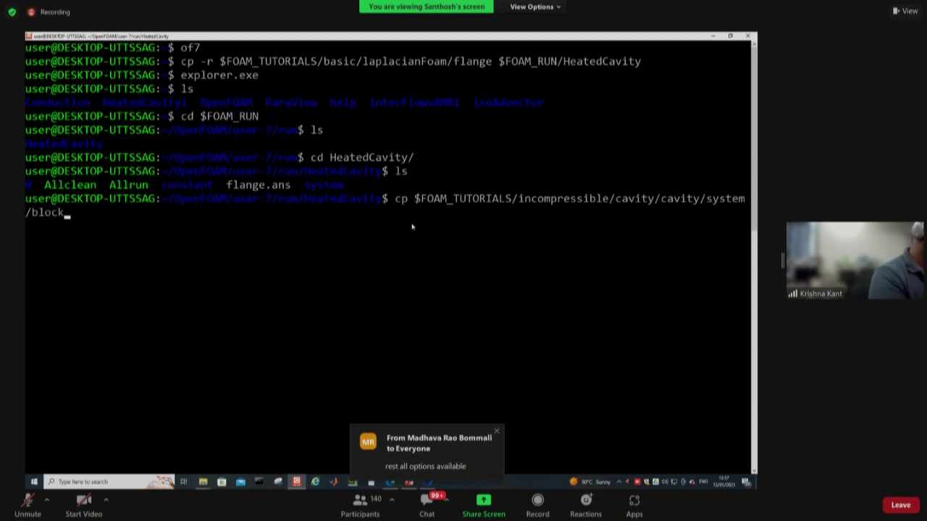
{"action": "type", "text": "MeshD"}
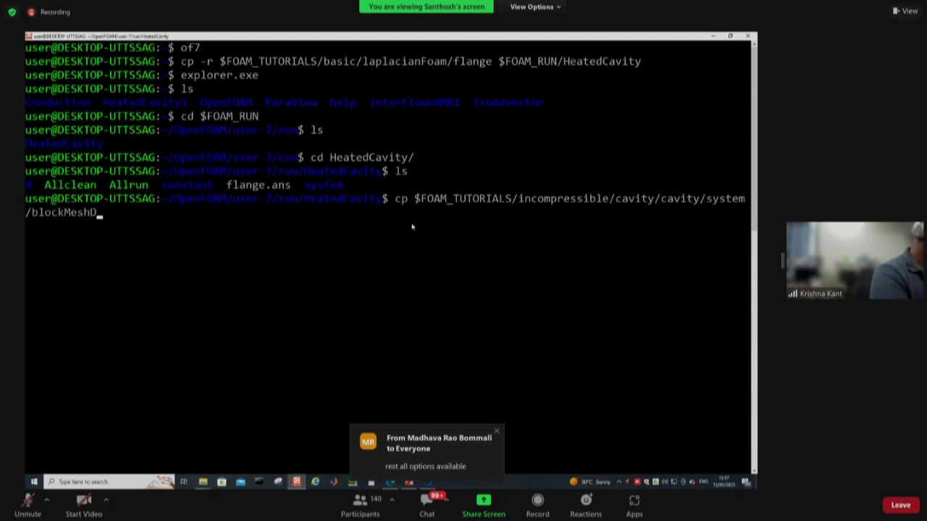
{"action": "type", "text": "ict"}
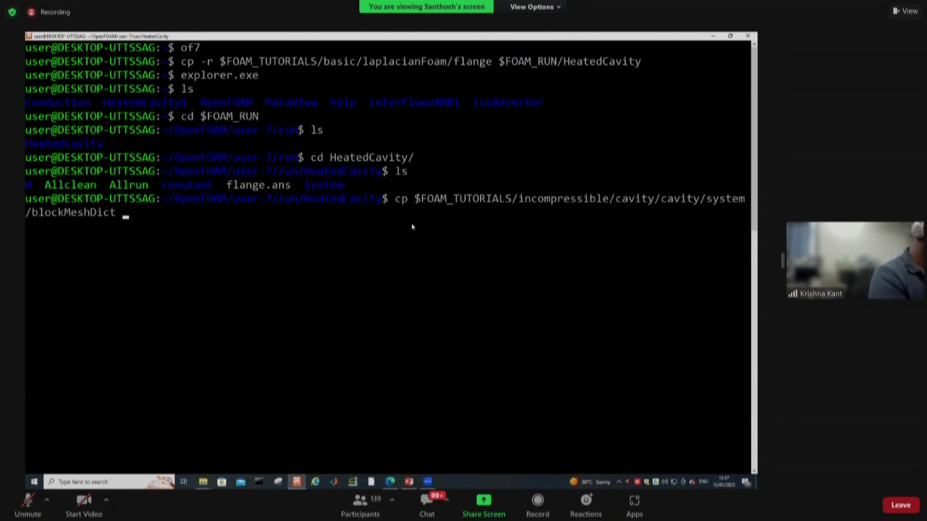
{"action": "type", "text": "./system"}
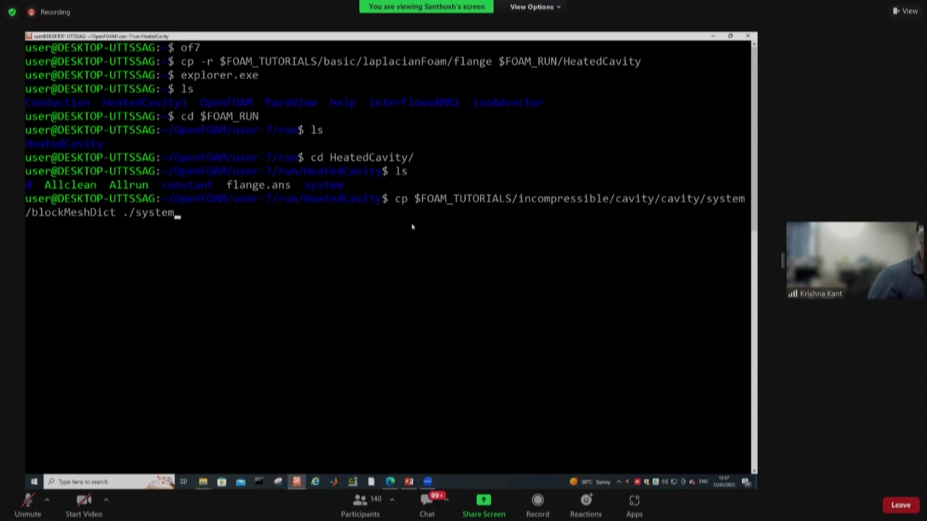
{"action": "key", "text": "Return"}
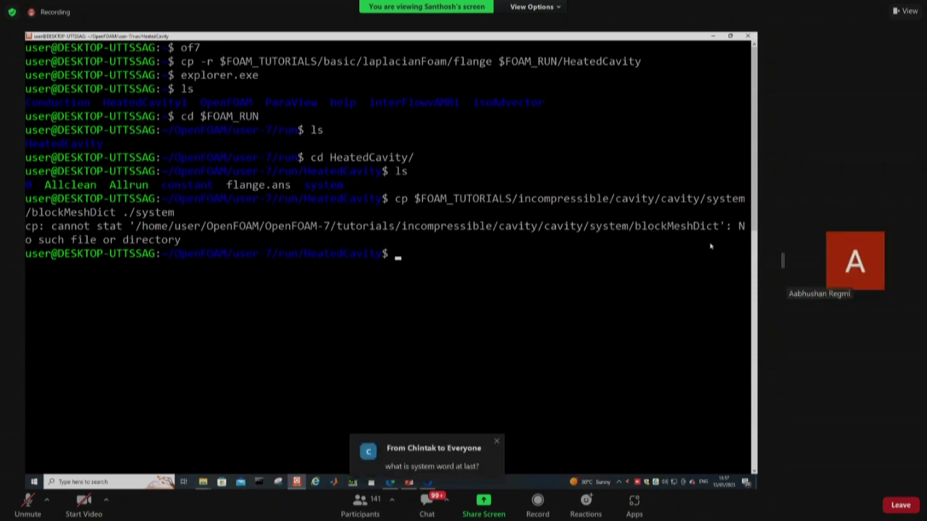
Step: Rerun the copy with icoFoam/ added before cavity, bringing blockMeshDict into ./system
{"action": "key", "text": "Up"}
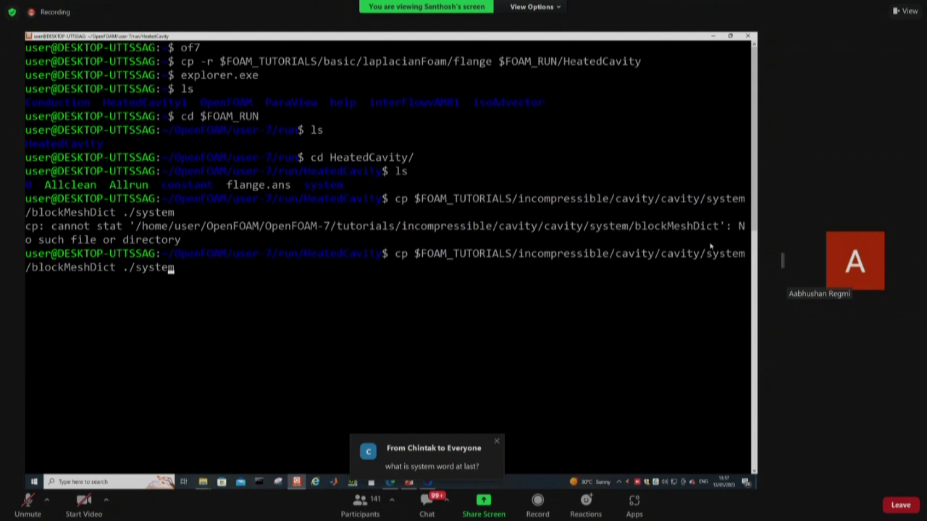
{"action": "key", "text": "Left"}
{"action": "key", "text": "Left"}
{"action": "key", "text": "Left"}
{"action": "key", "text": "Left"}
{"action": "key", "text": "Left"}
{"action": "key", "text": "Left"}
{"action": "key", "text": "Left"}
{"action": "key", "text": "Left"}
{"action": "key", "text": "Left"}
{"action": "key", "text": "Left"}
{"action": "key", "text": "Left"}
{"action": "key", "text": "Left"}
{"action": "key", "text": "Left"}
{"action": "key", "text": "Left"}
{"action": "key", "text": "Left"}
{"action": "key", "text": "Left"}
{"action": "key", "text": "Left"}
{"action": "key", "text": "Left"}
{"action": "key", "text": "Left"}
{"action": "key", "text": "Left"}
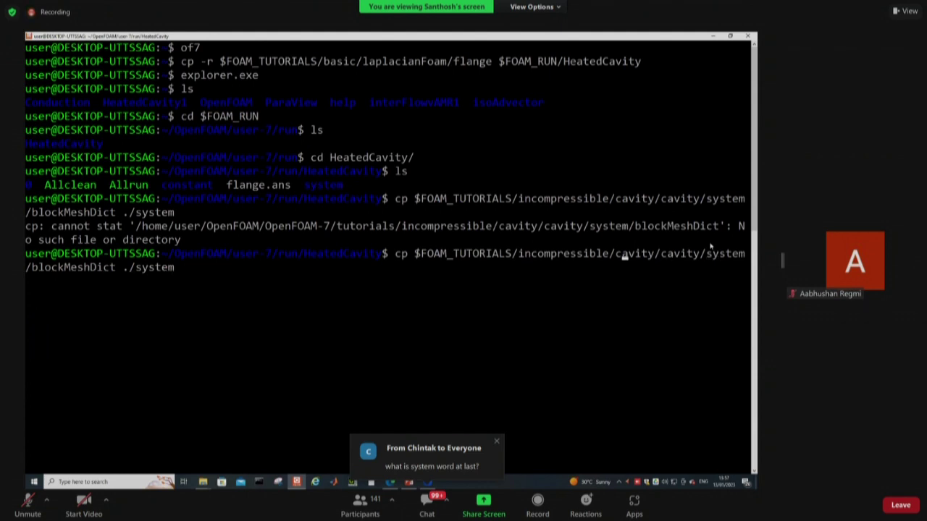
{"action": "type", "text": "icoFom"}
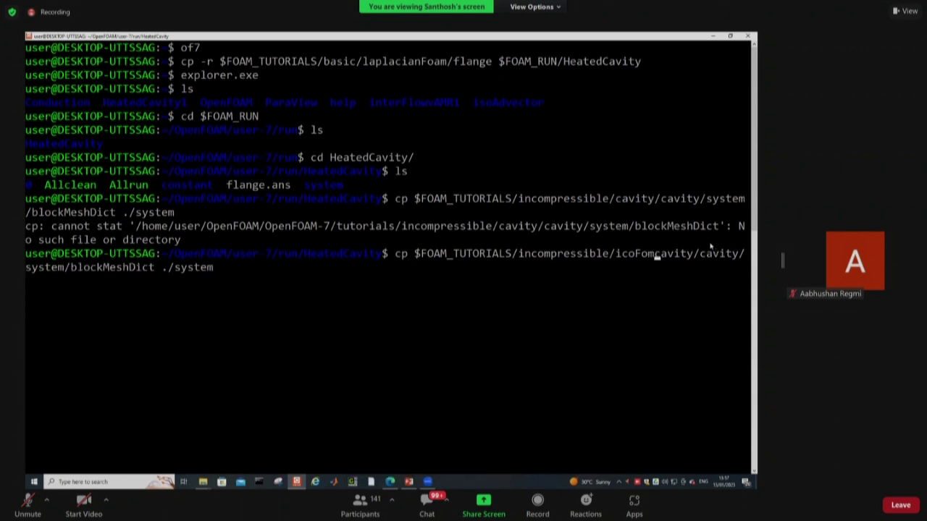
{"action": "key", "text": "BackSpace"}
{"action": "type", "text": "am/"}
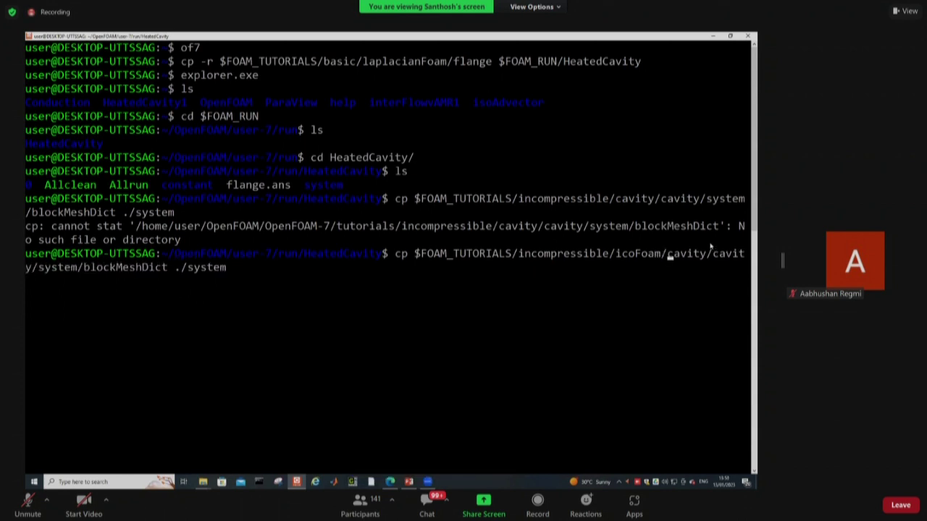
{"action": "key", "text": "Return"}
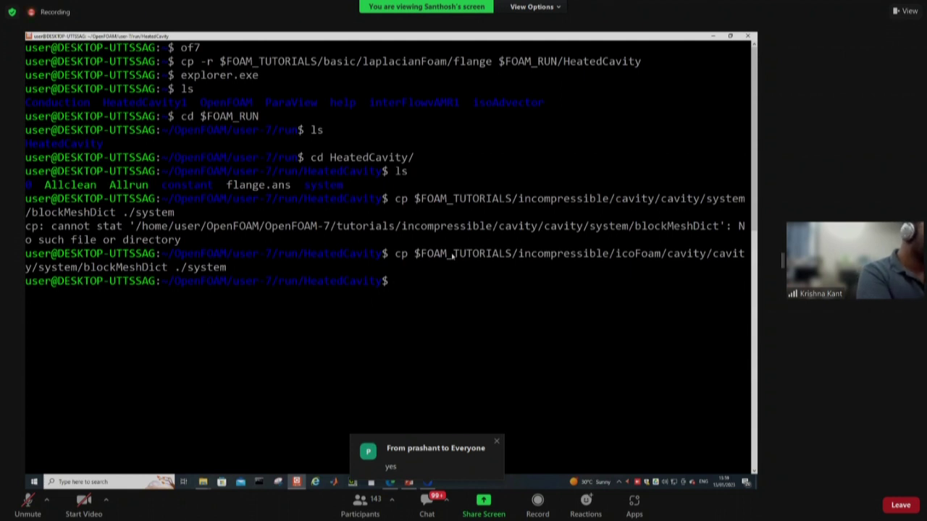
Step: Open 0/T in Notepad and review internalField 273 and the four patch entries
{"action": "type", "text": "note"}
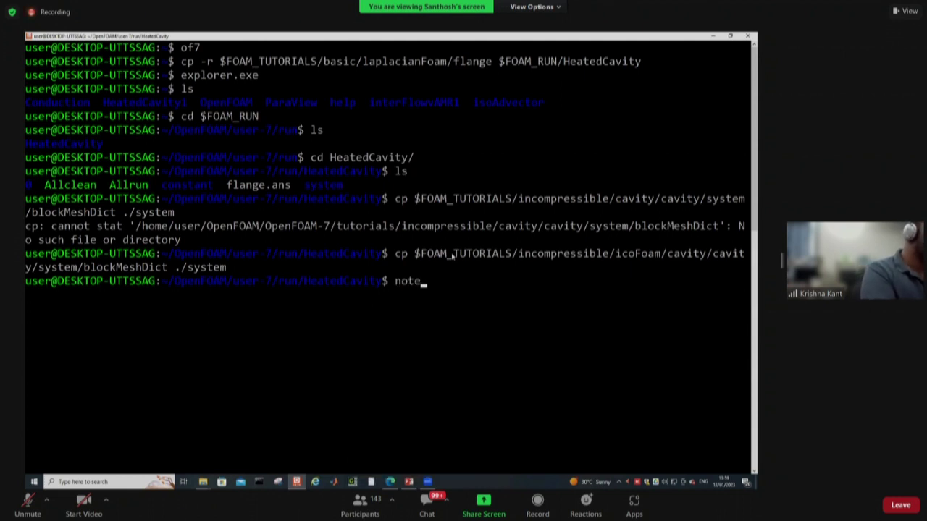
{"action": "type", "text": "pad"}
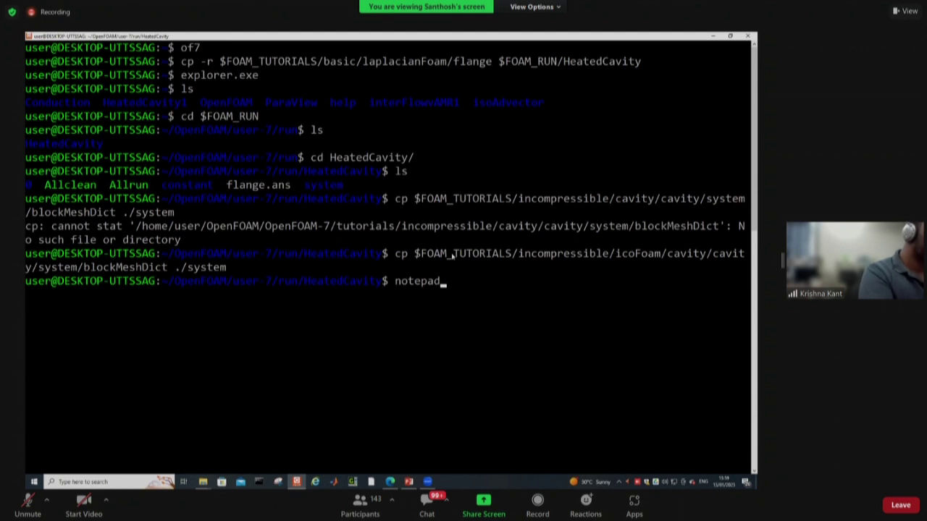
{"action": "type", "text": ".exe "}
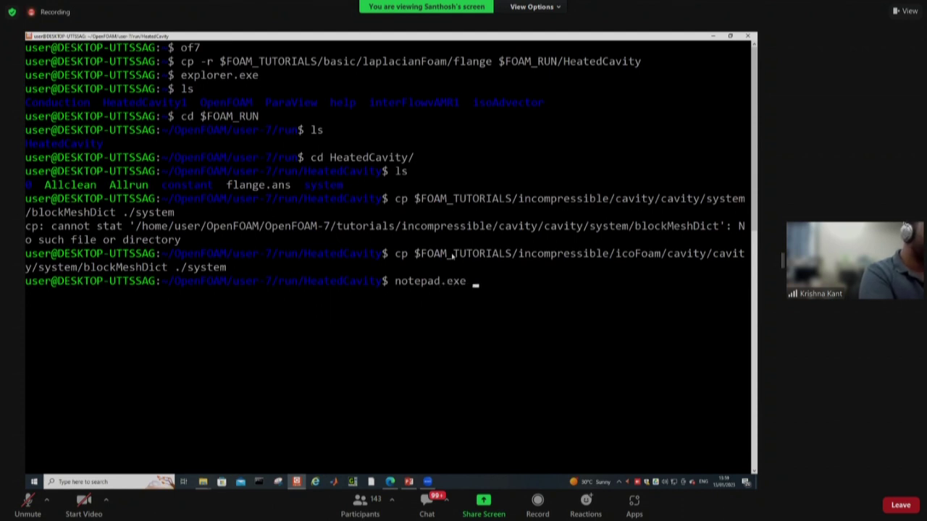
{"action": "type", "text": "0"}
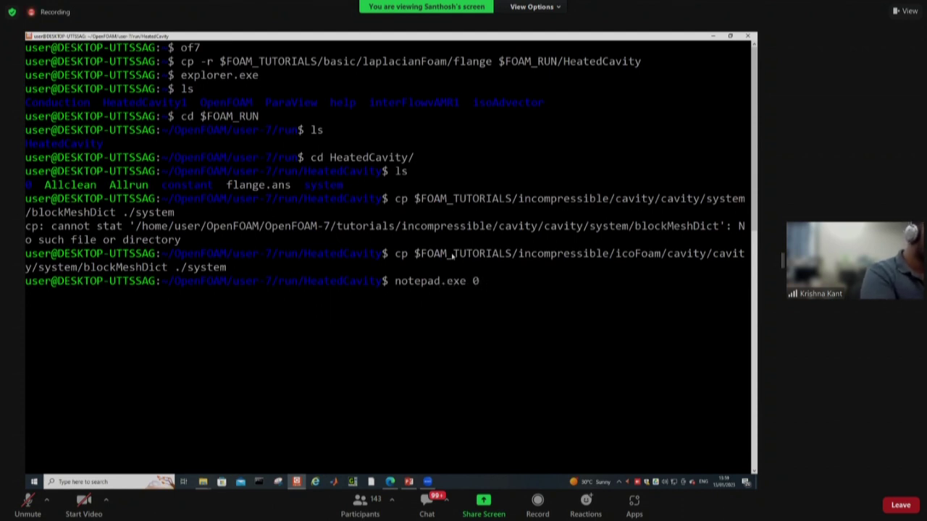
{"action": "type", "text": "/T"}
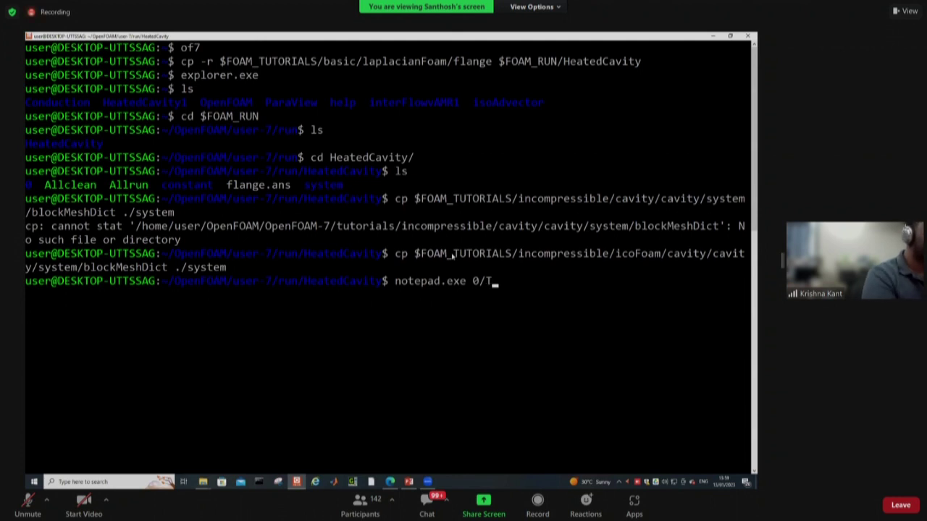
{"action": "key", "text": "Return"}
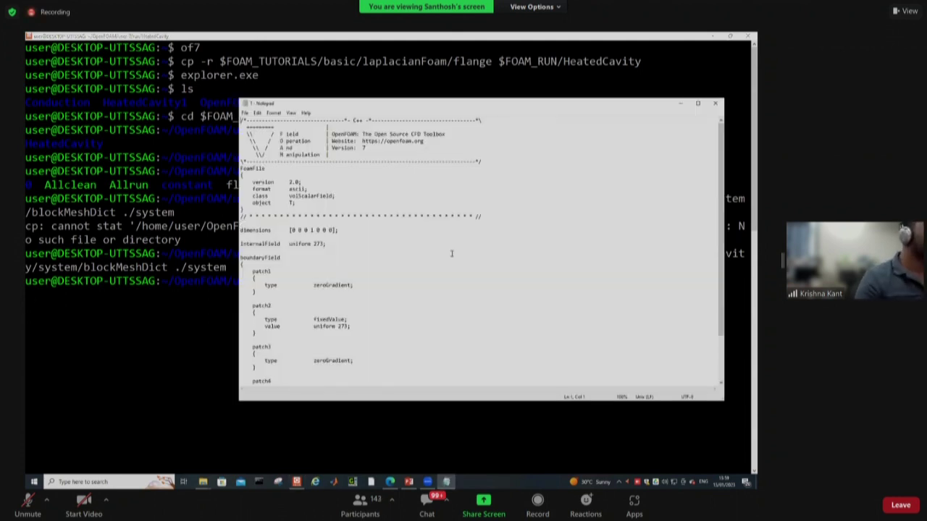
{"action": "scroll", "coordinate": [400, 218], "scroll_direction": "down", "scroll_amount": 3}
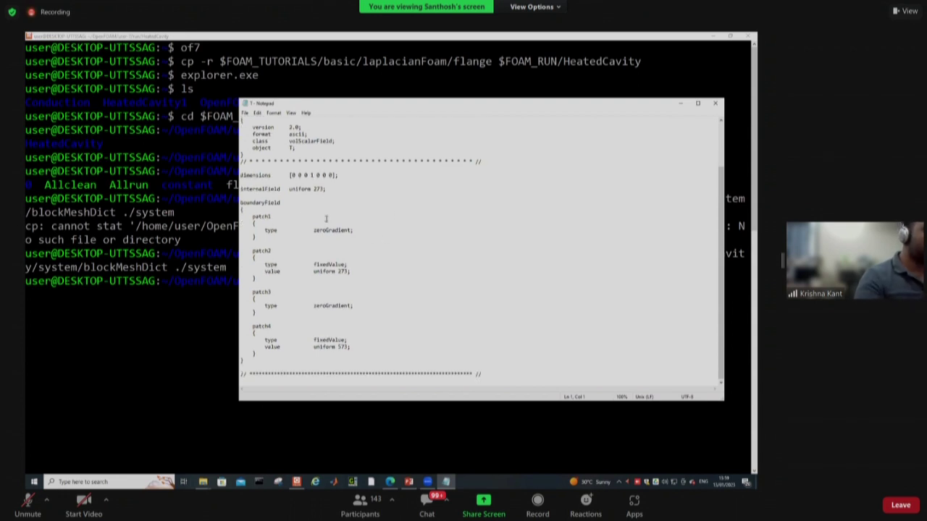
{"action": "scroll", "coordinate": [326, 218], "scroll_direction": "up", "scroll_amount": 4, "text": "ctrl"}
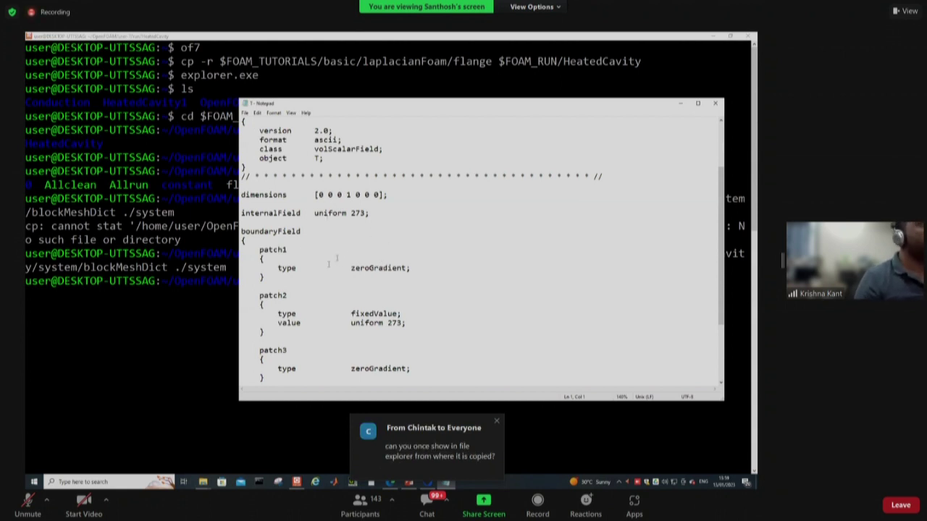
{"action": "scroll", "coordinate": [359, 262], "scroll_direction": "down", "scroll_amount": 6}
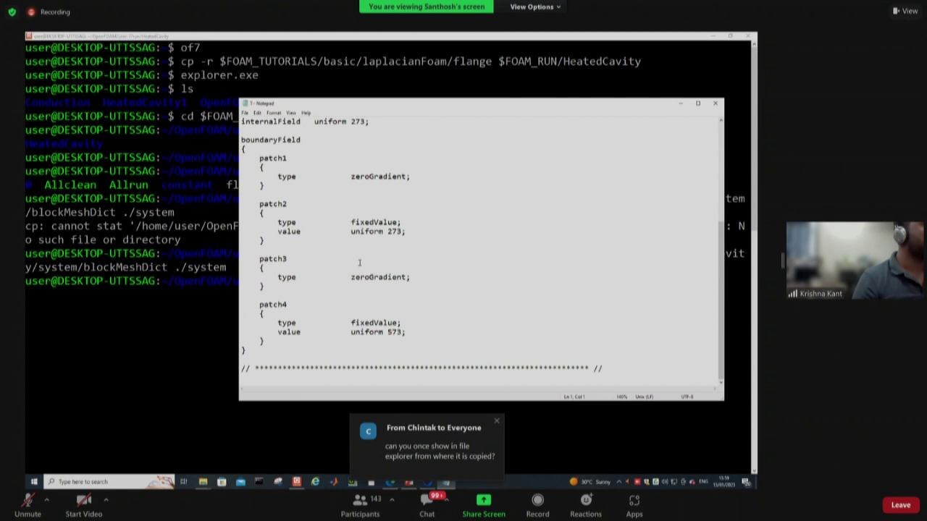
{"action": "scroll", "coordinate": [359, 262], "scroll_direction": "up", "scroll_amount": 4}
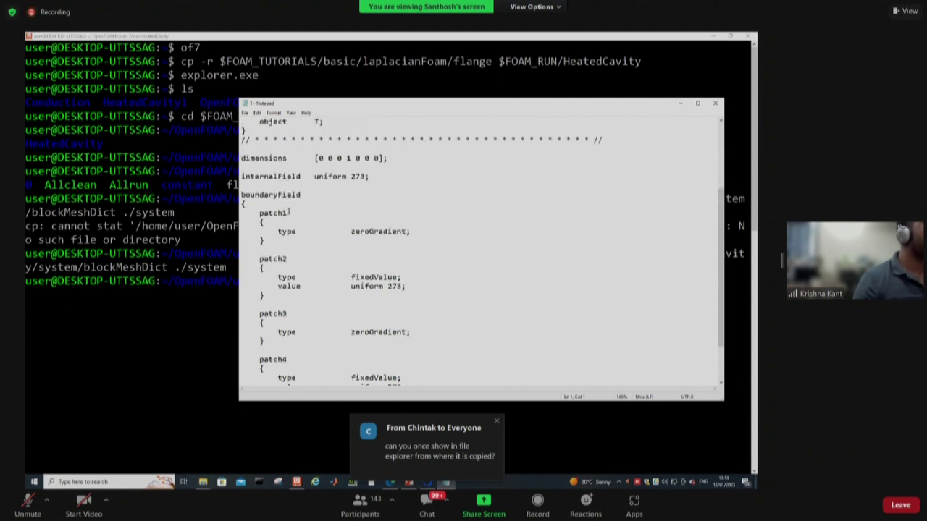
Step: Rename patch1 to movingWall and patch2 to fixedWalls
{"action": "left_click", "coordinate": [370, 219]}
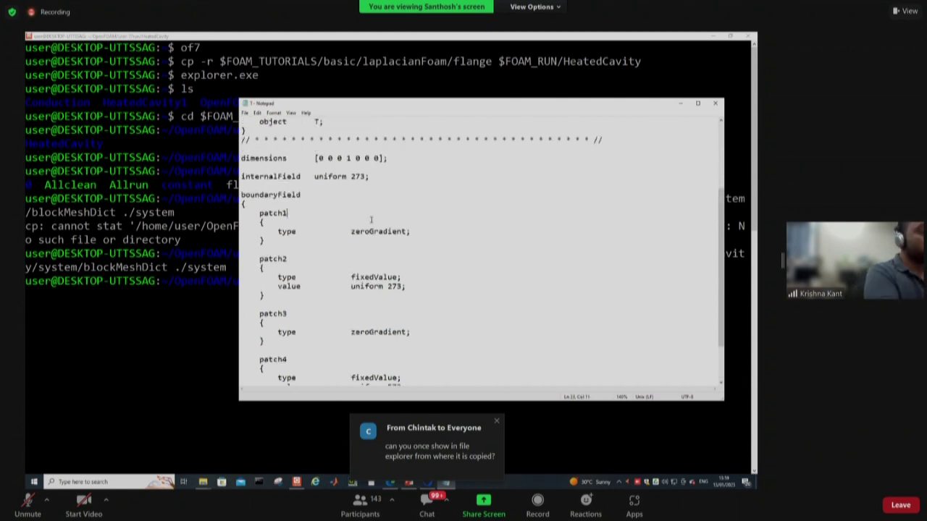
{"action": "key", "text": "BackSpace"}
{"action": "key", "text": "BackSpace"}
{"action": "key", "text": "BackSpace"}
{"action": "key", "text": "BackSpace"}
{"action": "key", "text": "BackSpace"}
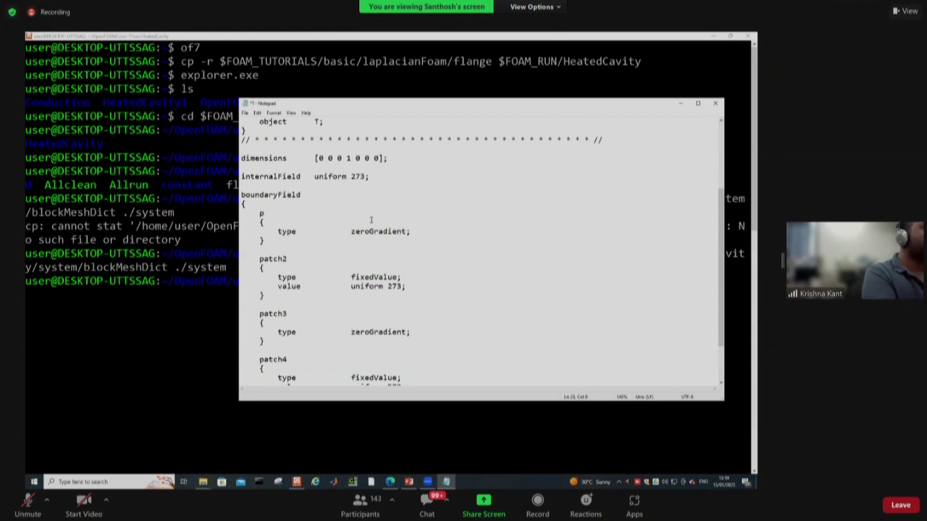
{"action": "type", "text": "movin"}
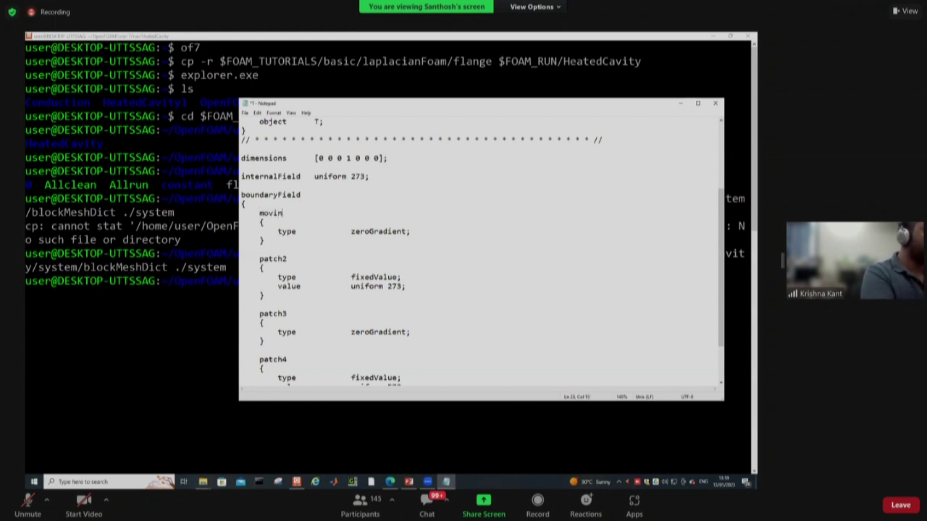
{"action": "type", "text": "gWall"}
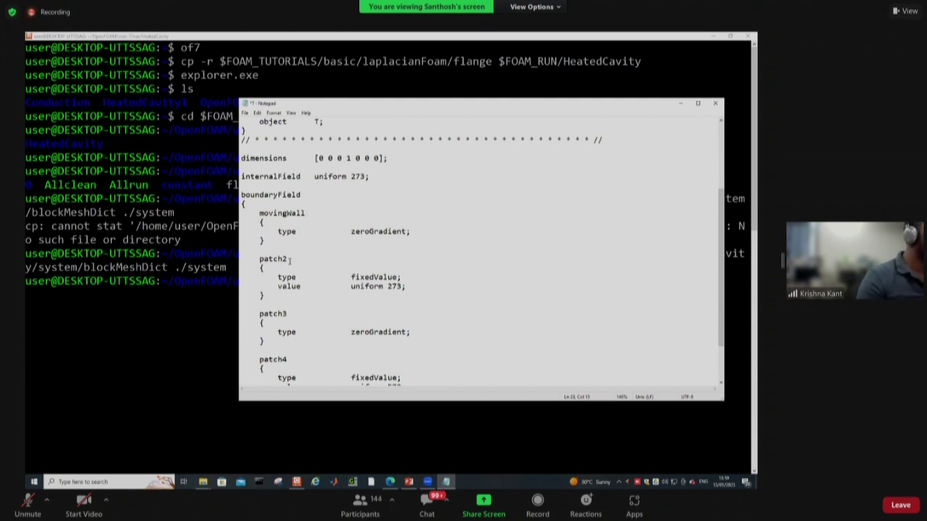
{"action": "key", "text": "BackSpace"}
{"action": "key", "text": "BackSpace"}
{"action": "key", "text": "BackSpace"}
{"action": "key", "text": "BackSpace"}
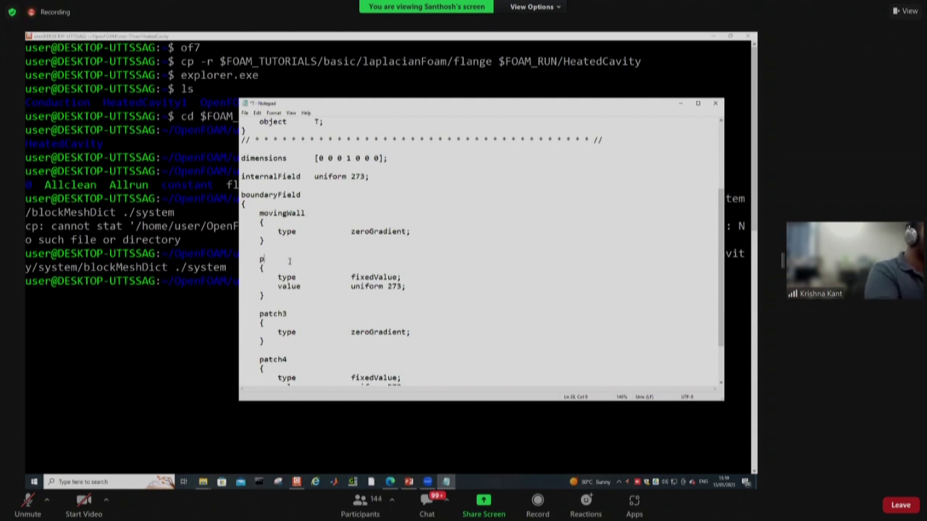
{"action": "key", "text": "BackSpace"}
{"action": "type", "text": "fixed"}
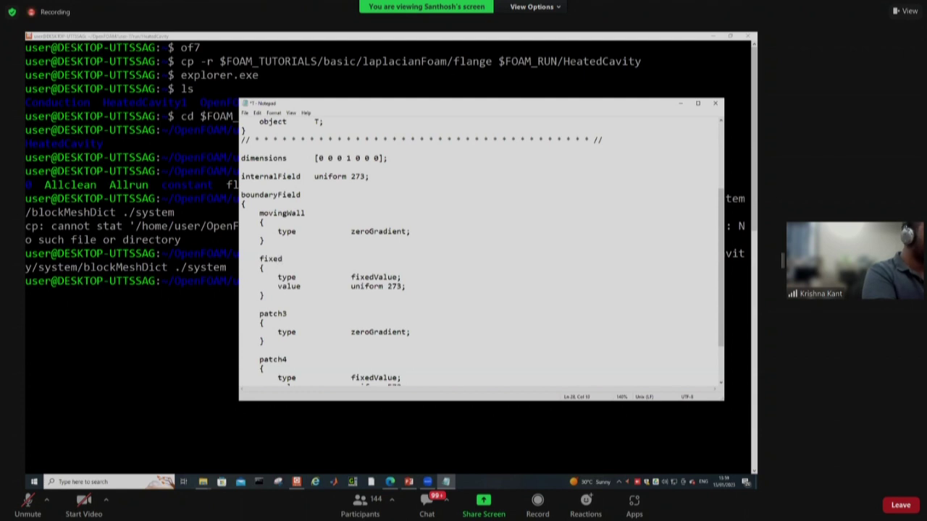
{"action": "type", "text": "Walls"}
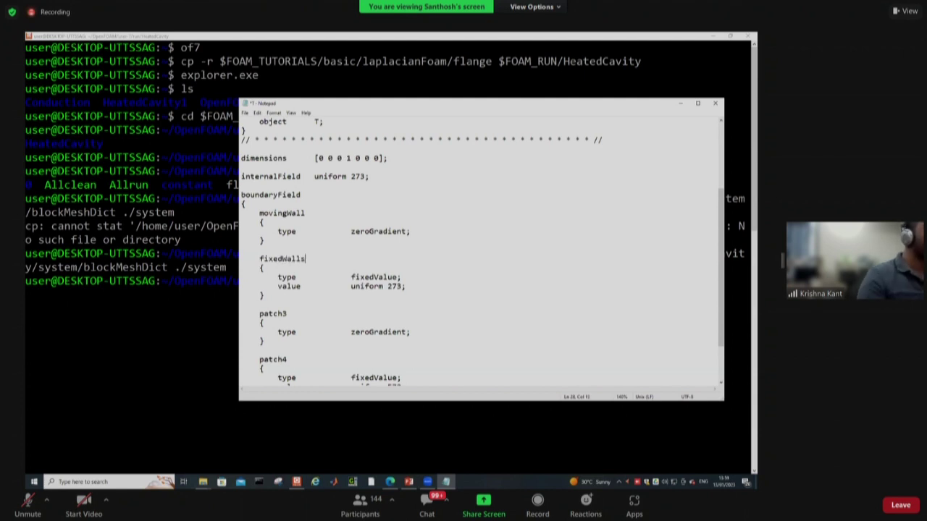
Step: Rename patch3 to default with type empty, and delete the patch4 block
{"action": "scroll", "coordinate": [308, 312], "scroll_direction": "down", "scroll_amount": 1}
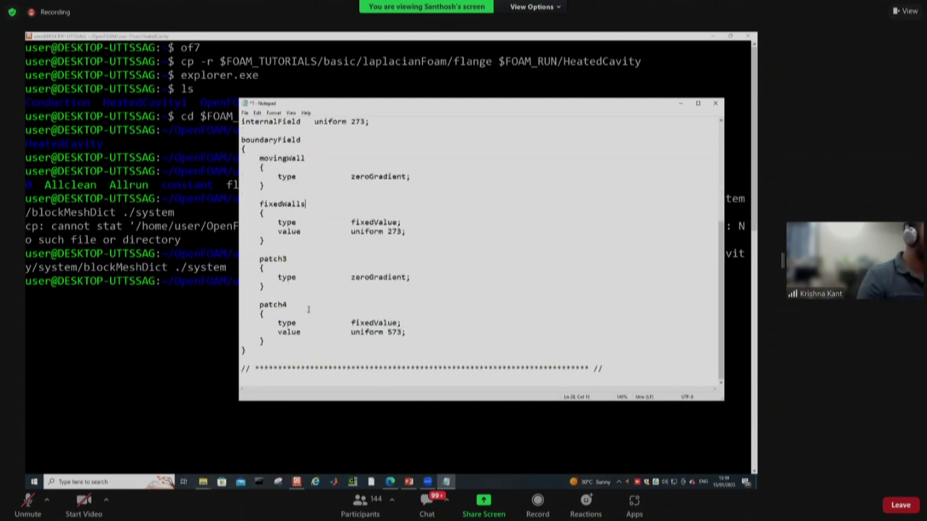
{"action": "left_click", "coordinate": [290, 258]}
{"action": "key", "text": "BackSpace"}
{"action": "key", "text": "BackSpace"}
{"action": "key", "text": "BackSpace"}
{"action": "key", "text": "BackSpace"}
{"action": "key", "text": "BackSpace"}
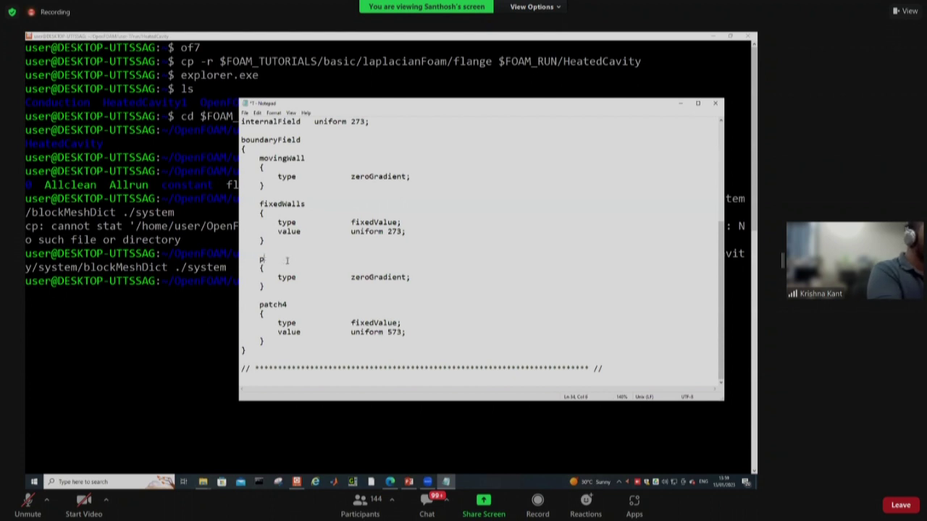
{"action": "key", "text": "BackSpace"}
{"action": "type", "text": "defau"}
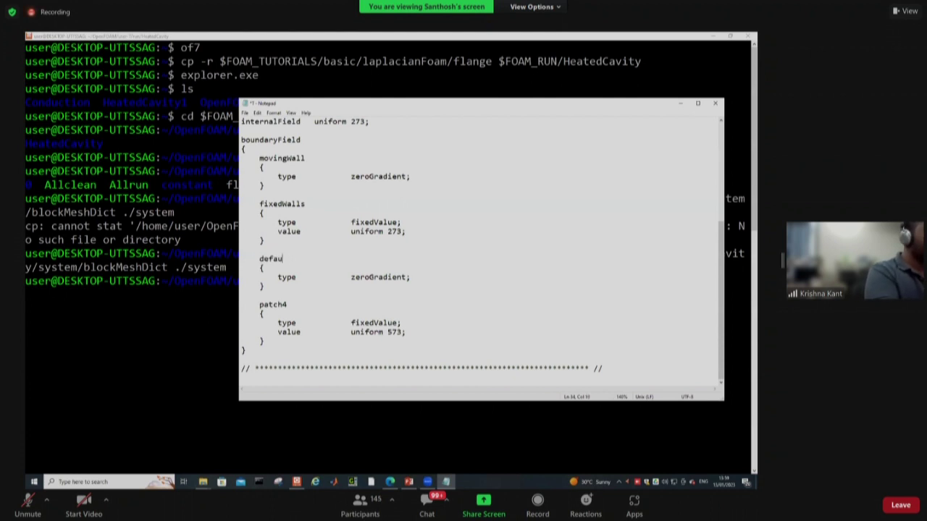
{"action": "type", "text": "lt"}
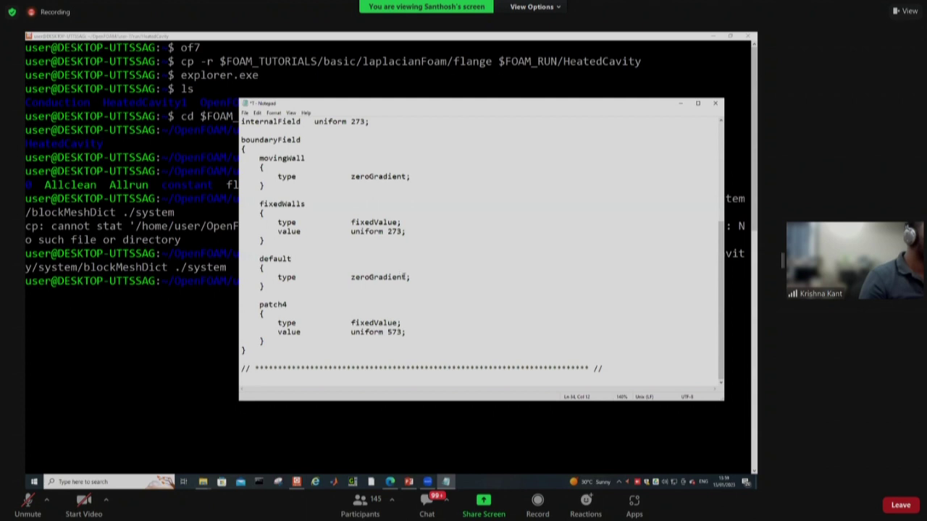
{"action": "double_click", "coordinate": [404, 278]}
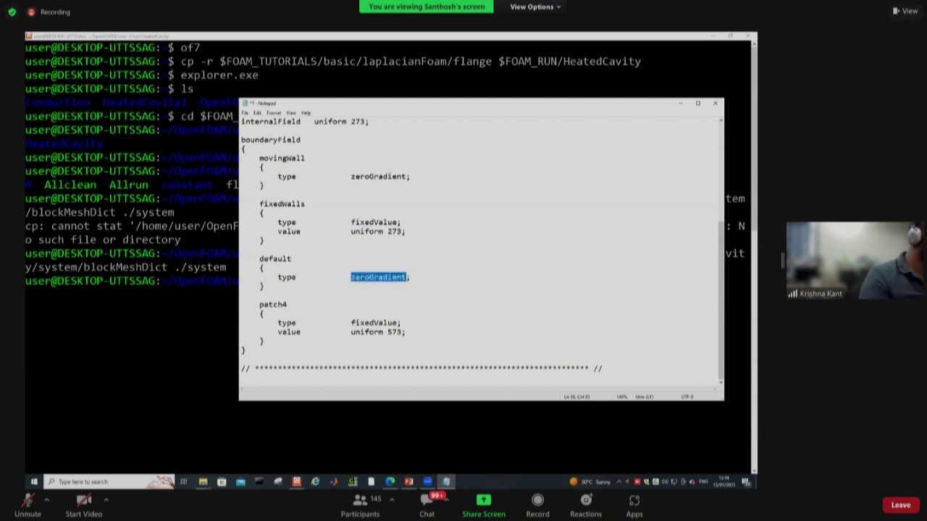
{"action": "type", "text": "empty"}
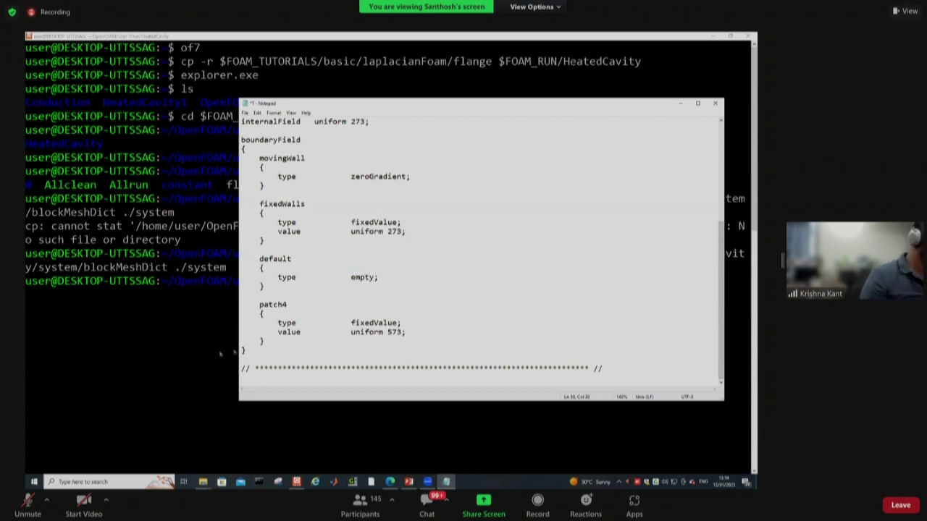
{"action": "left_click_drag", "start_coordinate": [265, 342], "coordinate": [242, 305]}
{"action": "key", "text": "BackSpace"}
Step: Copy the fixedWalls fixedValue type and value lines over movingWall's zeroGradient line
{"action": "scroll", "coordinate": [243, 304], "scroll_direction": "up", "scroll_amount": 1}
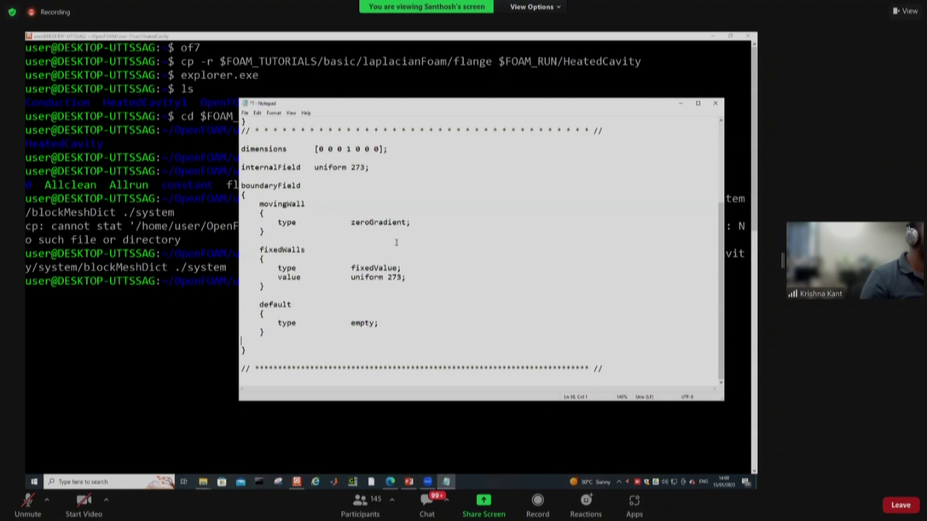
{"action": "left_click", "coordinate": [406, 277]}
{"action": "left_click_drag", "start_coordinate": [406, 277], "coordinate": [241, 263]}
{"action": "right_click", "coordinate": [251, 272]}
{"action": "left_click", "coordinate": [272, 297]}
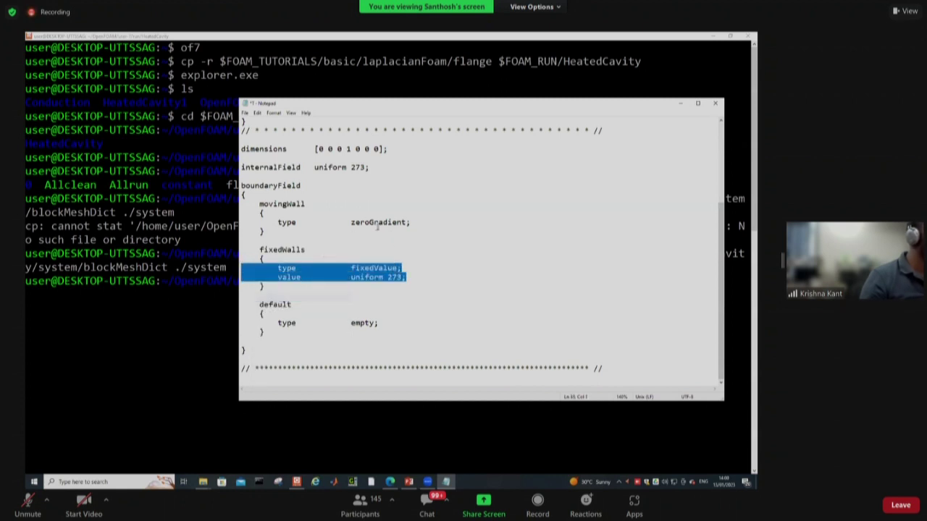
{"action": "left_click_drag", "start_coordinate": [414, 223], "coordinate": [241, 222]}
{"action": "right_click", "coordinate": [247, 223]}
{"action": "left_click", "coordinate": [269, 256]}
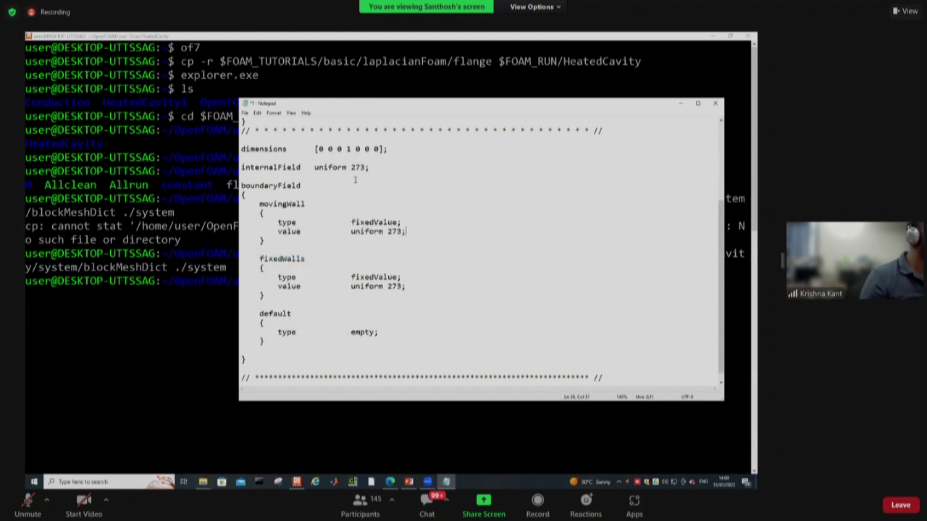
Step: Set internalField to 300, movingWall to 350 and fixedWalls to 300, then save and close
{"action": "left_click", "coordinate": [360, 167]}
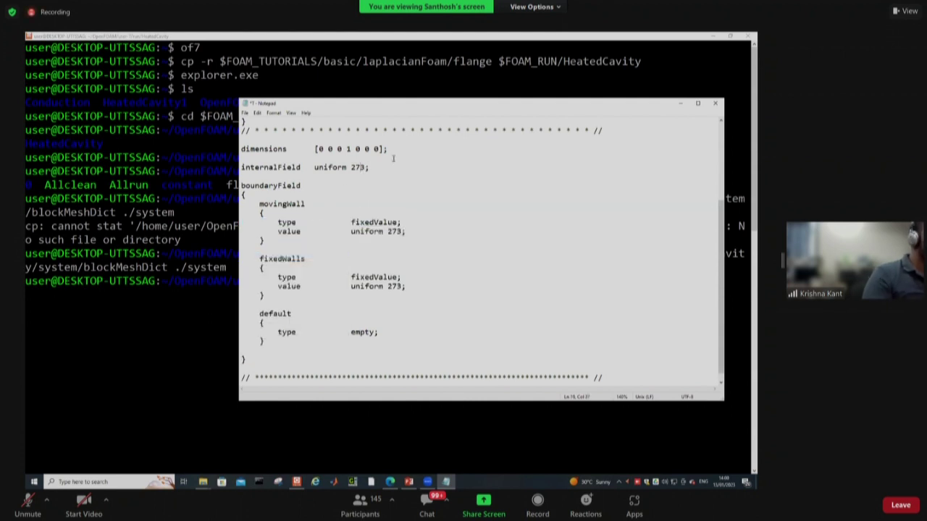
{"action": "key", "text": "BackSpace"}
{"action": "key", "text": "BackSpace"}
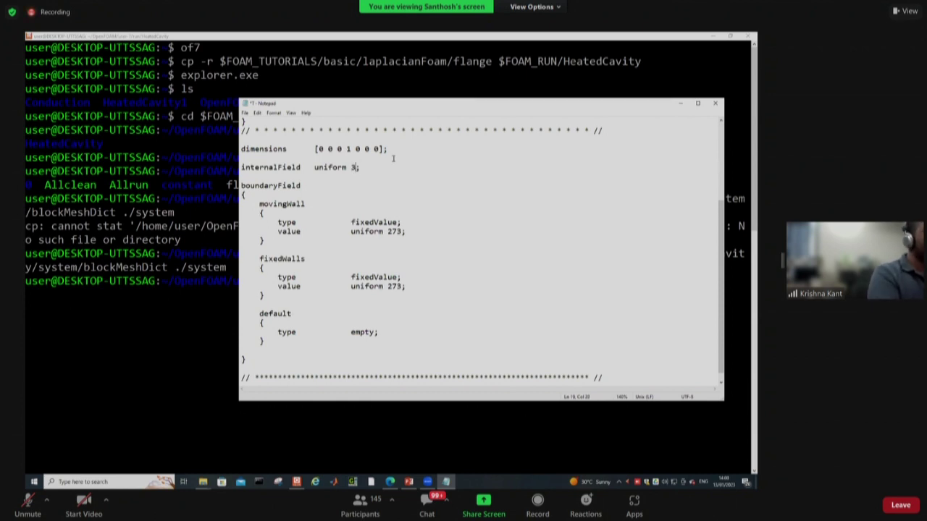
{"action": "type", "text": "00"}
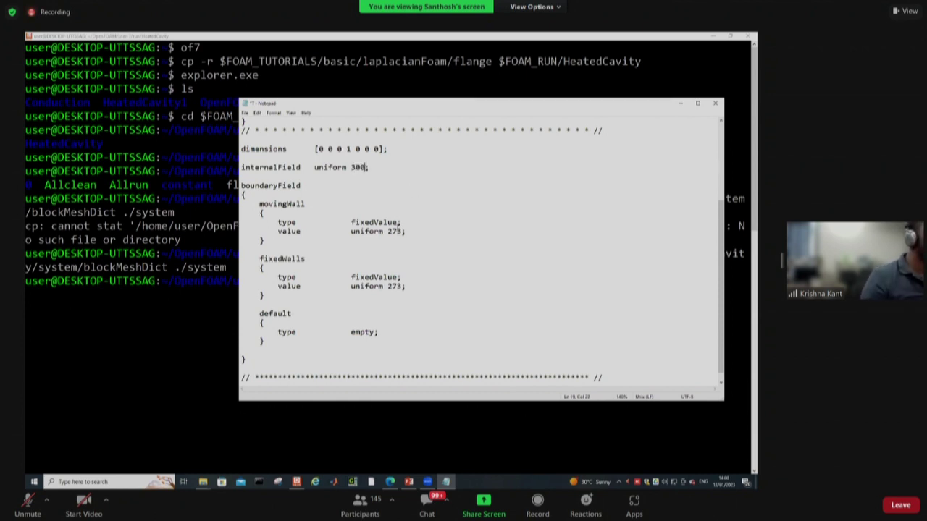
{"action": "left_click", "coordinate": [397, 231]}
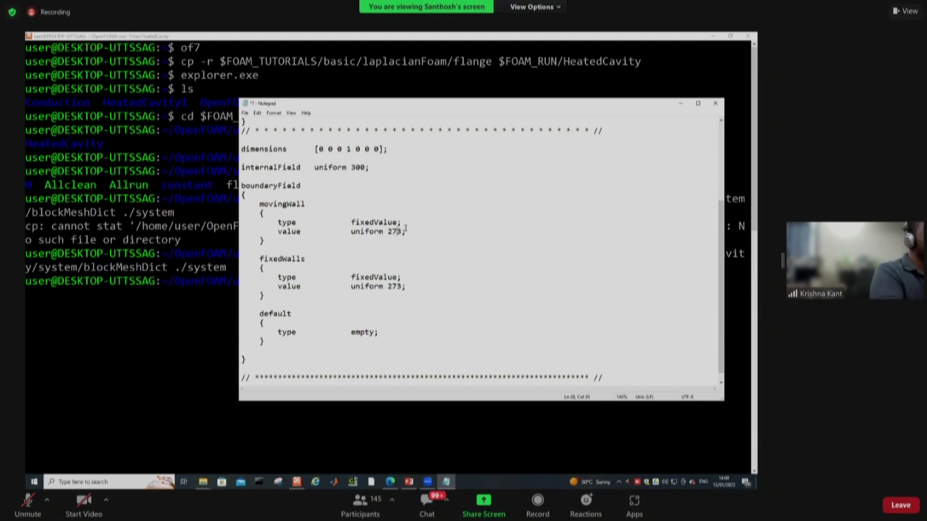
{"action": "key", "text": "BackSpace"}
{"action": "key", "text": "BackSpace"}
{"action": "type", "text": "50"}
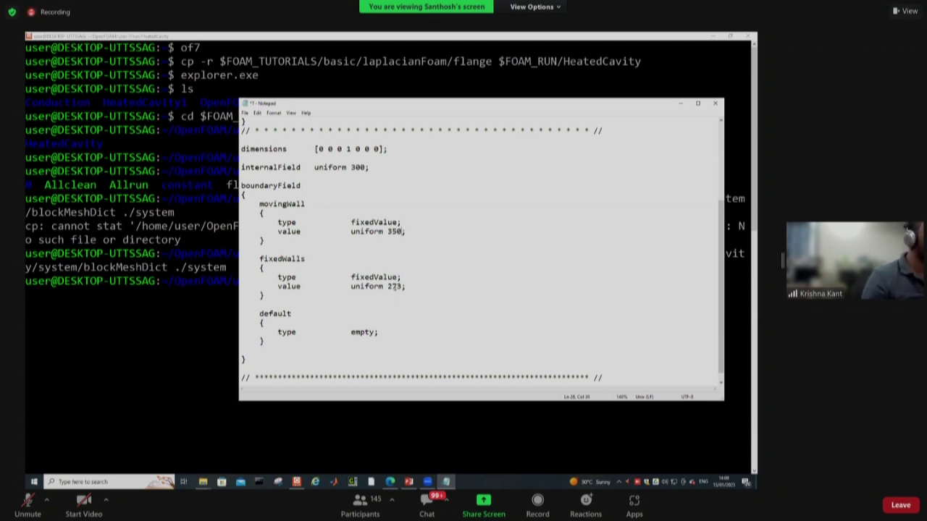
{"action": "left_click", "coordinate": [397, 286]}
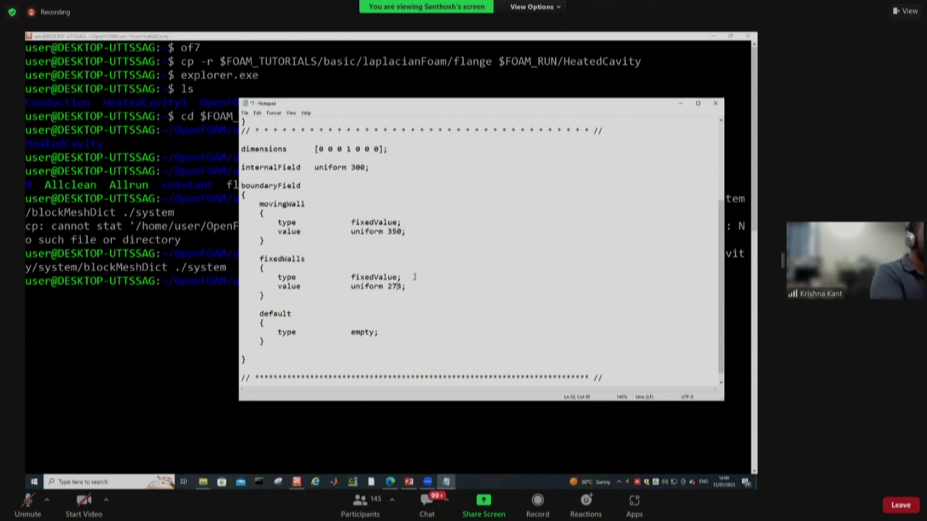
{"action": "key", "text": "BackSpace"}
{"action": "key", "text": "BackSpace"}
{"action": "type", "text": "00"}
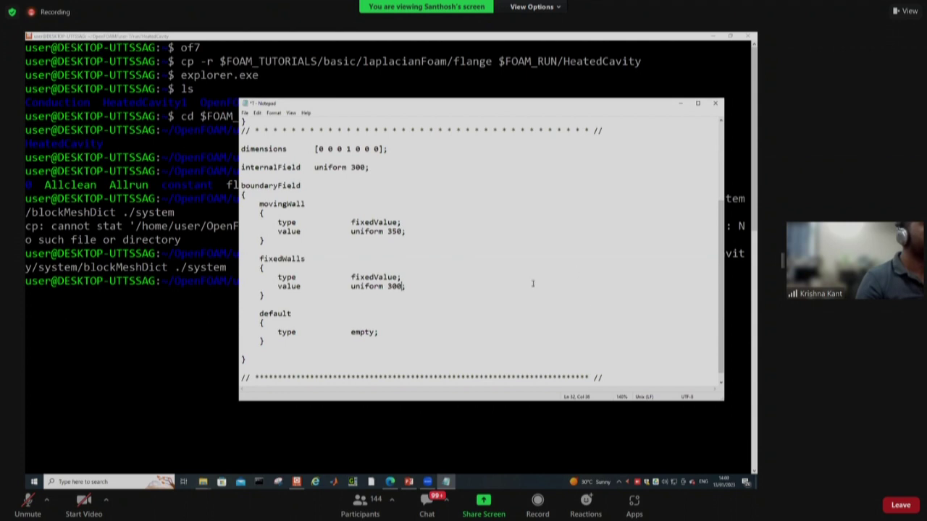
{"action": "left_click", "coordinate": [715, 103]}
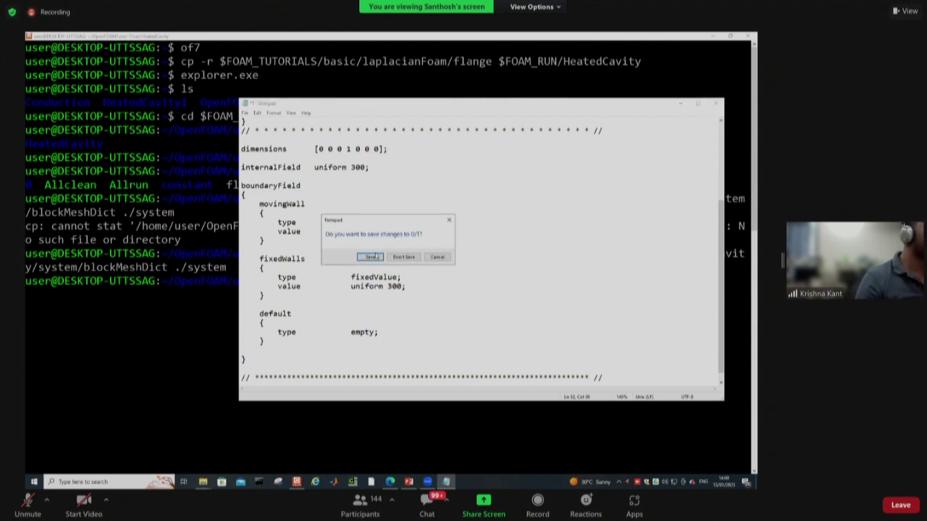
{"action": "left_click", "coordinate": [373, 257]}
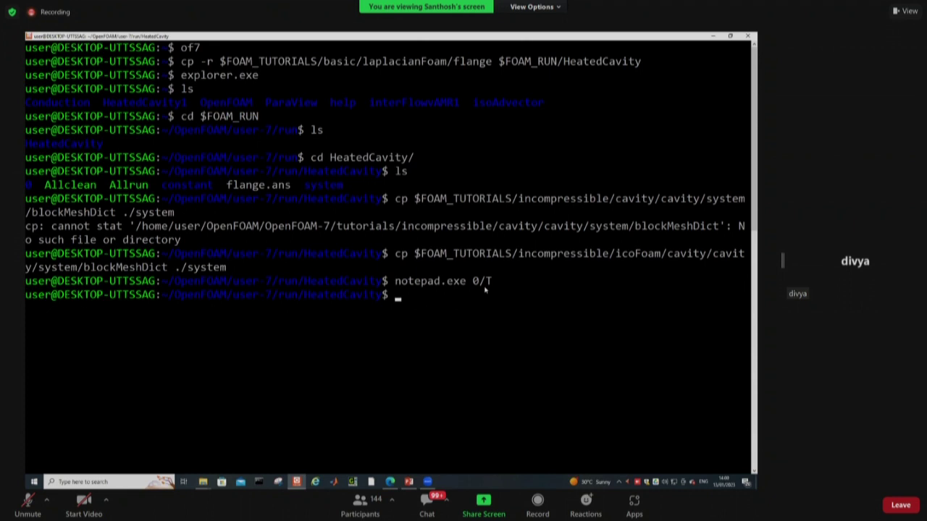
Step: Reopen 0/T in Notepad to verify the saved values, then enlarge the shared screen in the meeting
{"action": "key", "text": "Up"}
{"action": "key", "text": "Return"}
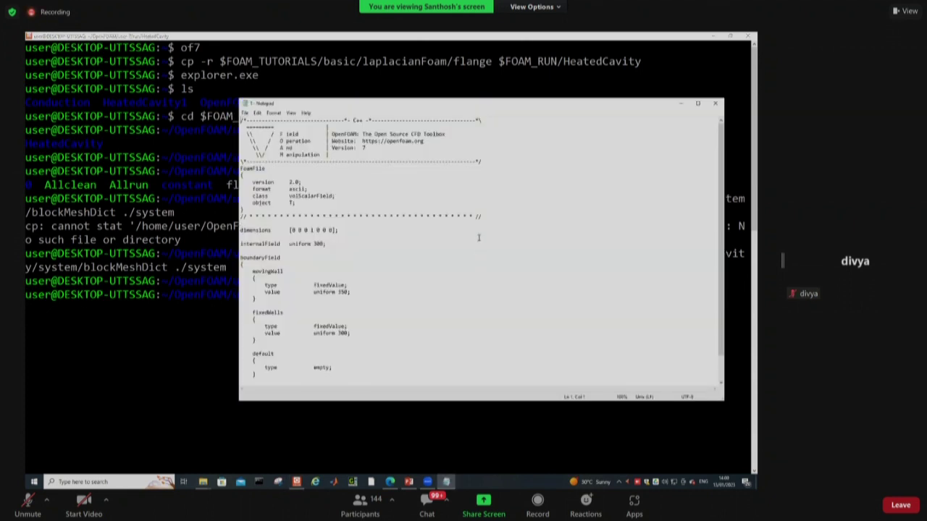
{"action": "scroll", "coordinate": [478, 238], "scroll_direction": "down", "scroll_amount": 2}
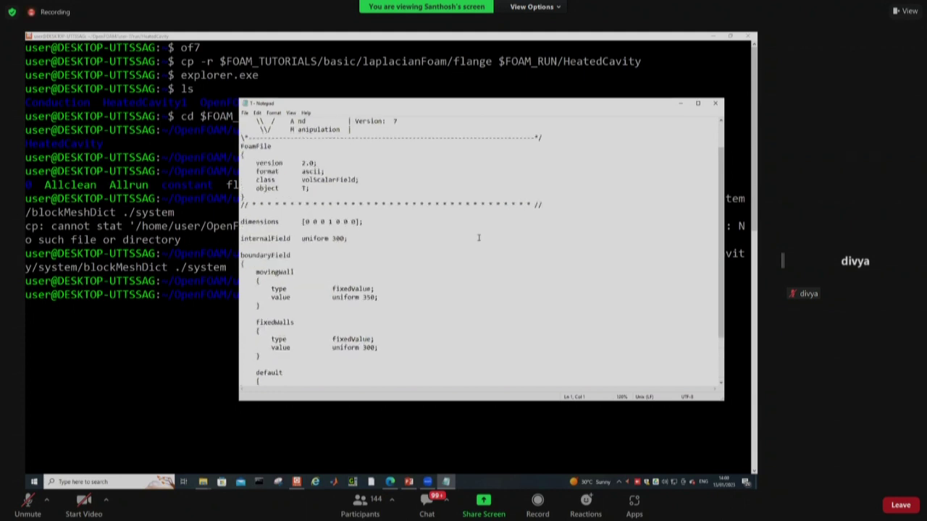
{"action": "scroll", "coordinate": [478, 237], "scroll_direction": "up", "scroll_amount": 3}
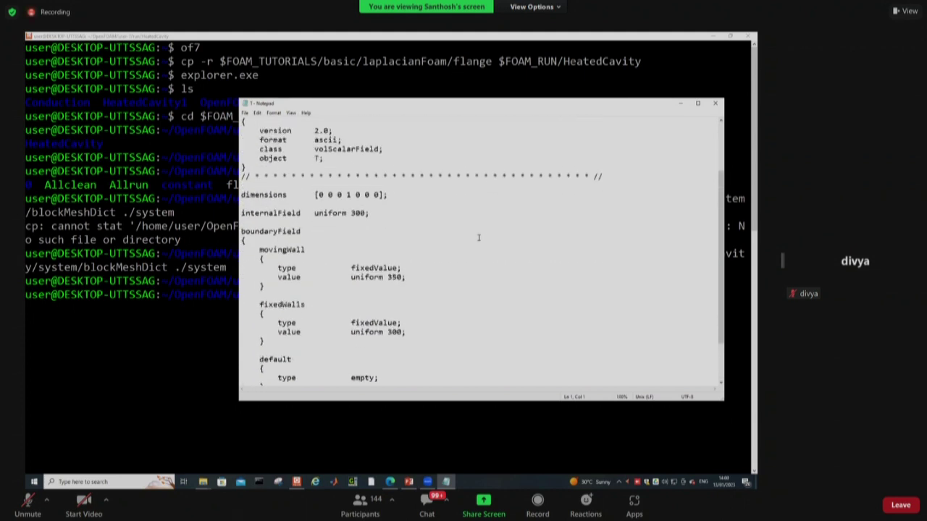
{"action": "scroll", "coordinate": [478, 237], "scroll_direction": "down", "scroll_amount": 2}
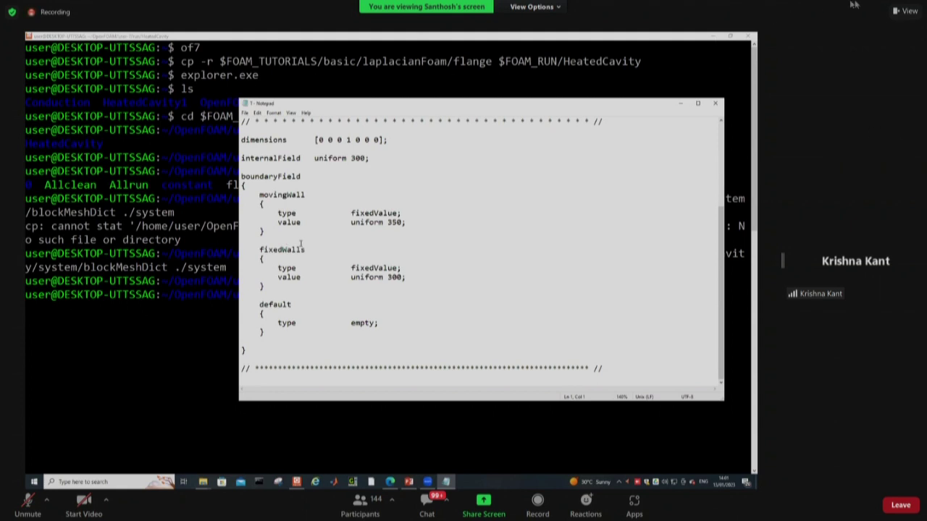
{"action": "left_click", "coordinate": [909, 11]}
{"action": "left_click", "coordinate": [873, 36]}
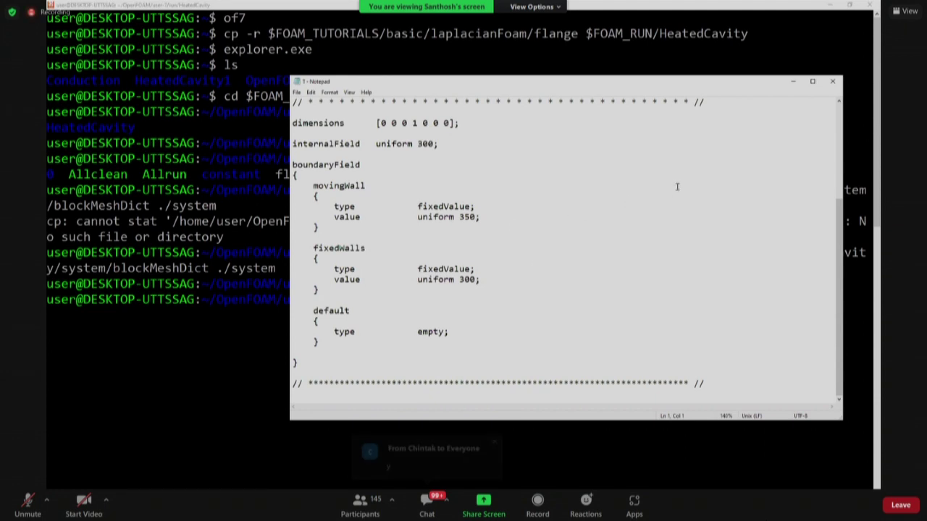
Step: Close the 0/T Notepad window and show the meeting's speaker panel beside the shared screen
{"action": "left_click", "coordinate": [833, 84]}
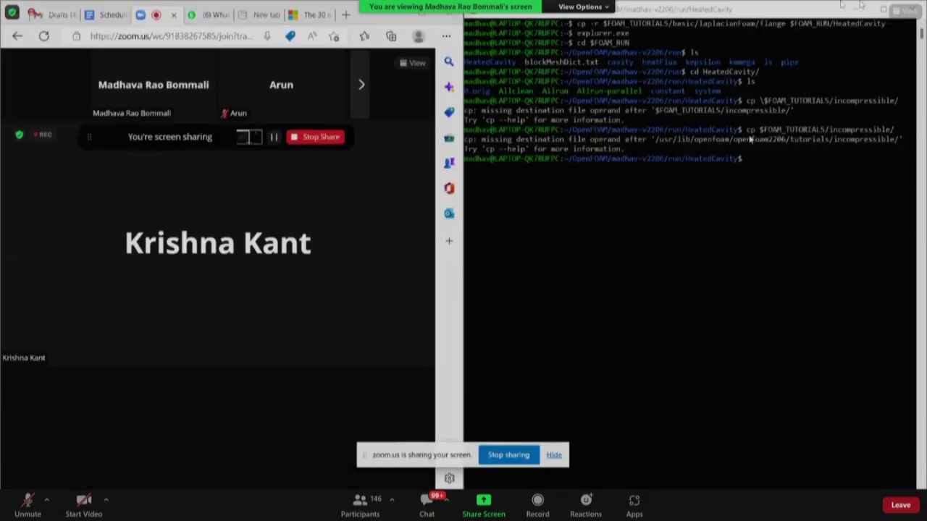
{"action": "left_click", "coordinate": [910, 14]}
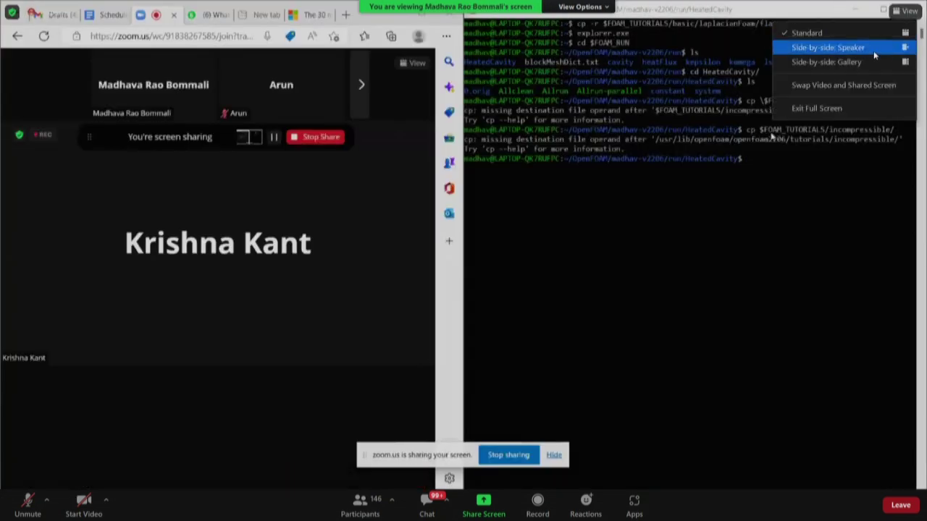
{"action": "left_click", "coordinate": [825, 46]}
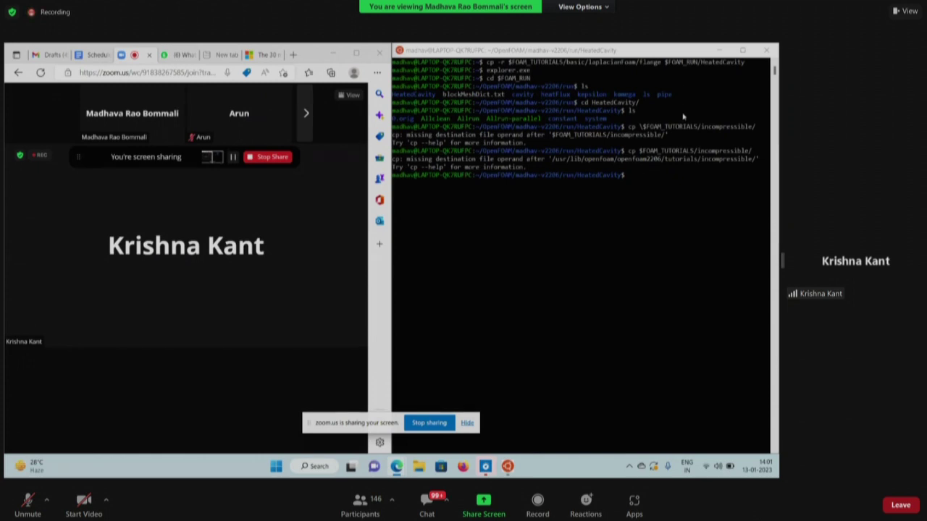
{"action": "left_click", "coordinate": [643, 177]}
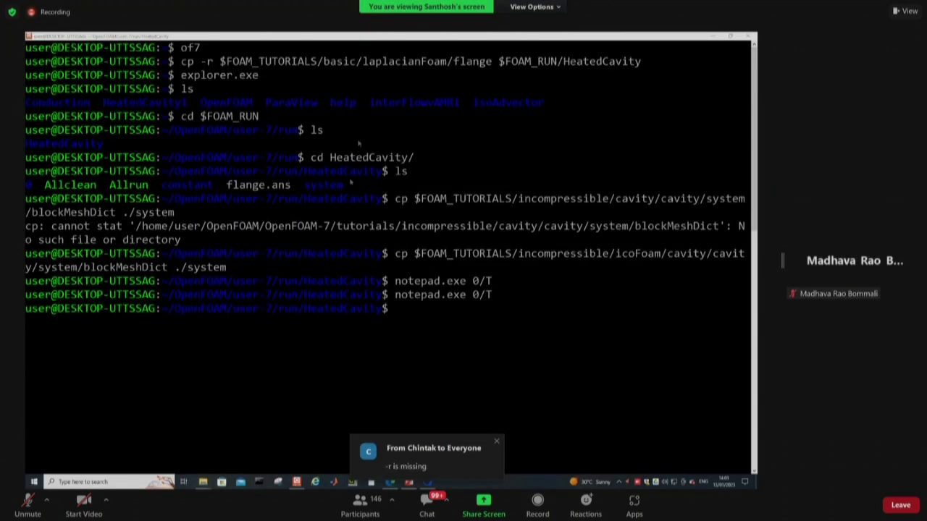
{"action": "left_click", "coordinate": [404, 315]}
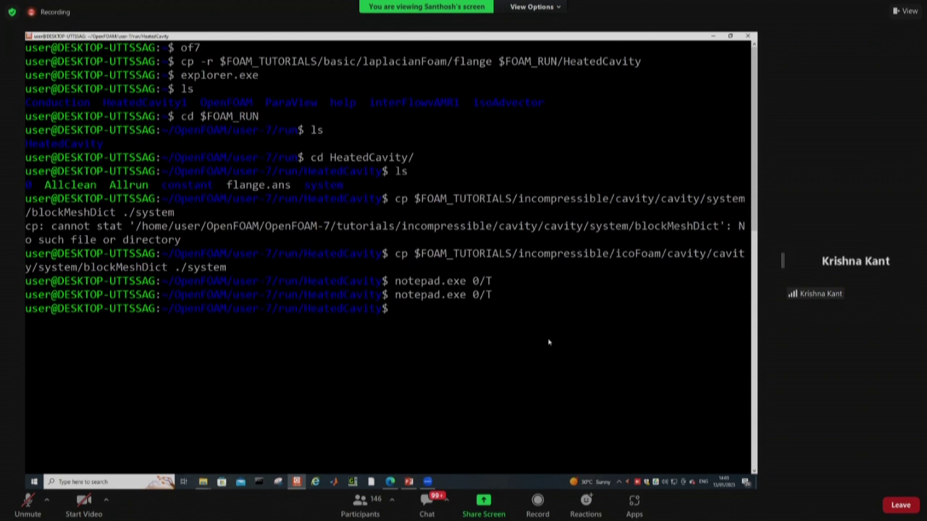
{"action": "type", "text": "block"}
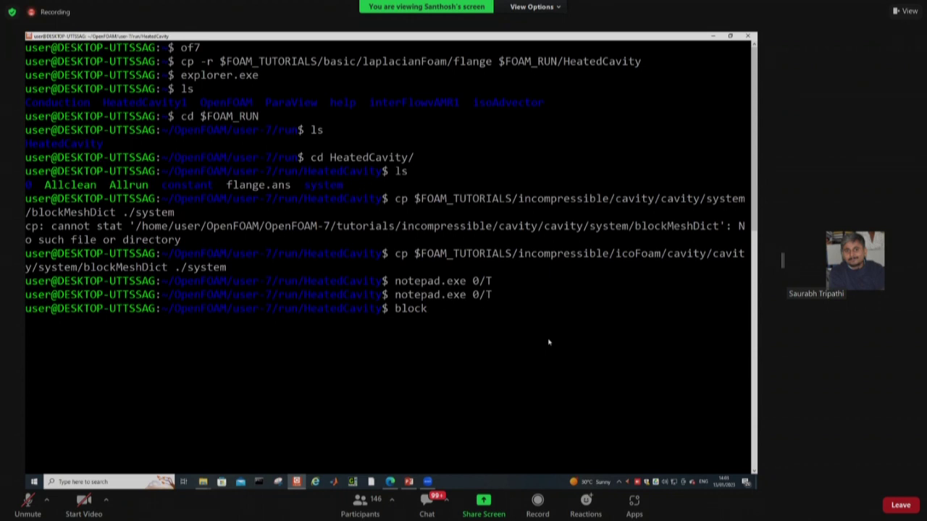
{"action": "key", "text": "BackSpace"}
{"action": "key", "text": "BackSpace"}
{"action": "key", "text": "BackSpace"}
{"action": "key", "text": "BackSpace"}
{"action": "key", "text": "BackSpace"}
{"action": "key", "text": "Up"}
{"action": "key", "text": "Return"}
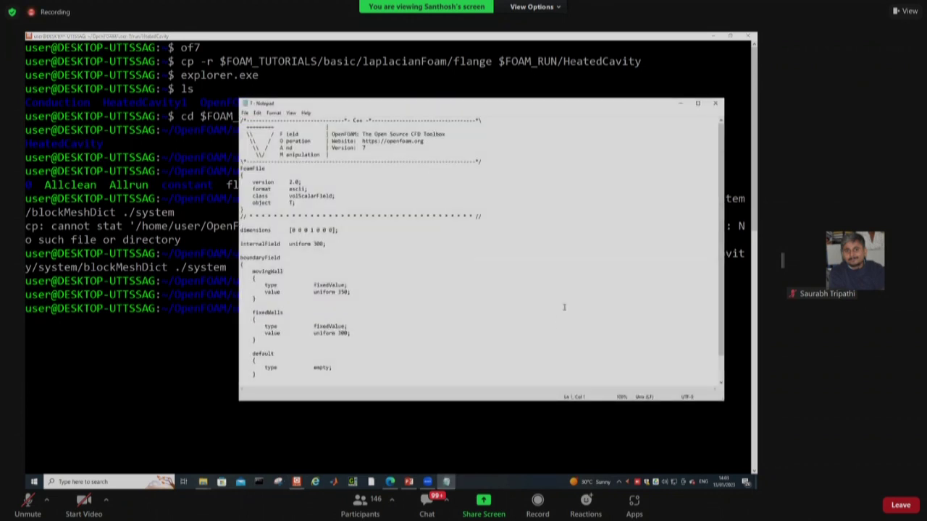
{"action": "scroll", "coordinate": [564, 307], "scroll_direction": "up", "scroll_amount": 4}
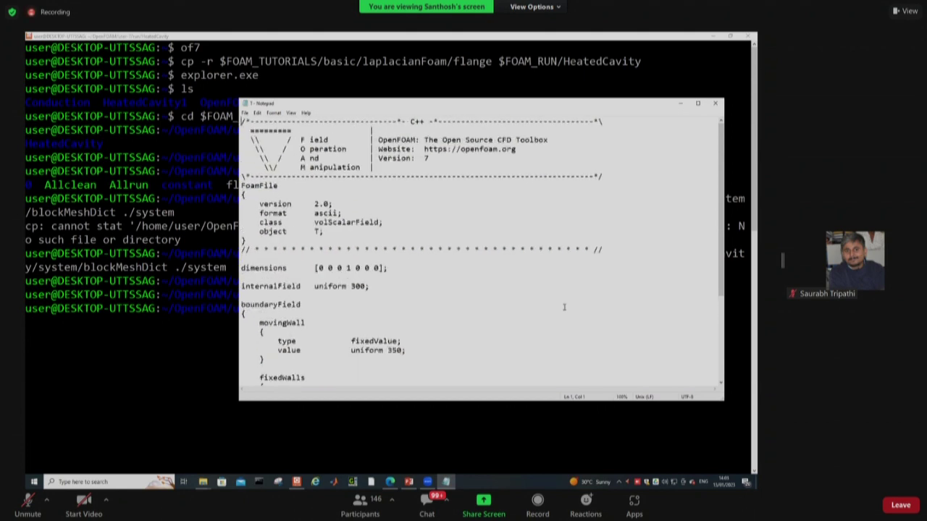
{"action": "scroll", "coordinate": [560, 307], "scroll_direction": "down", "scroll_amount": 2}
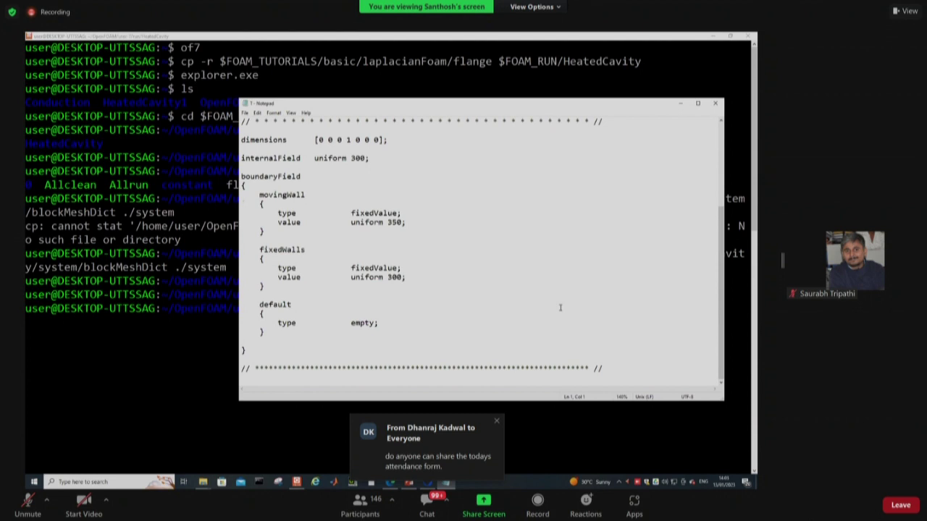
{"action": "left_click_drag", "start_coordinate": [782, 257], "coordinate": [806, 259]}
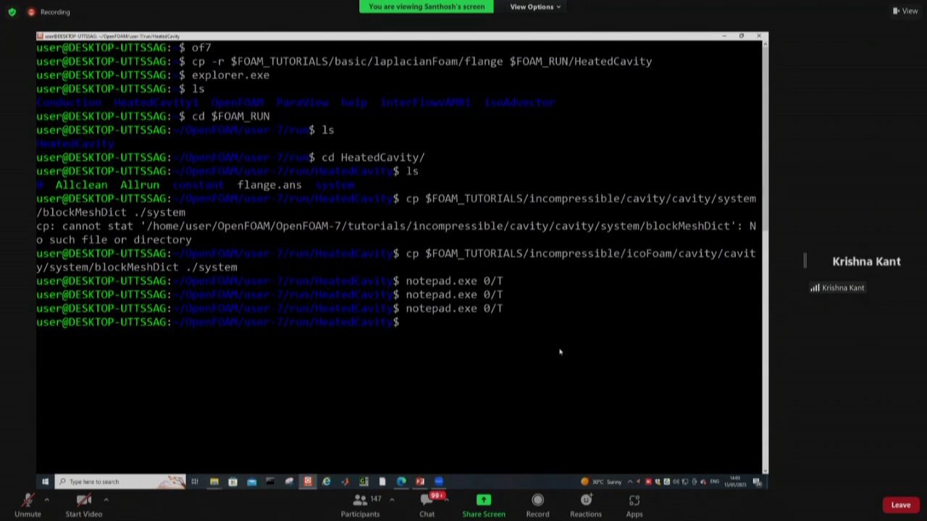
Step: Generate the mesh with blockMesh and run the laplacianFoam solver through to Time = 3
{"action": "type", "text": "blockMesh"}
{"action": "key", "text": "Return"}
{"action": "type", "text": "lapa"}
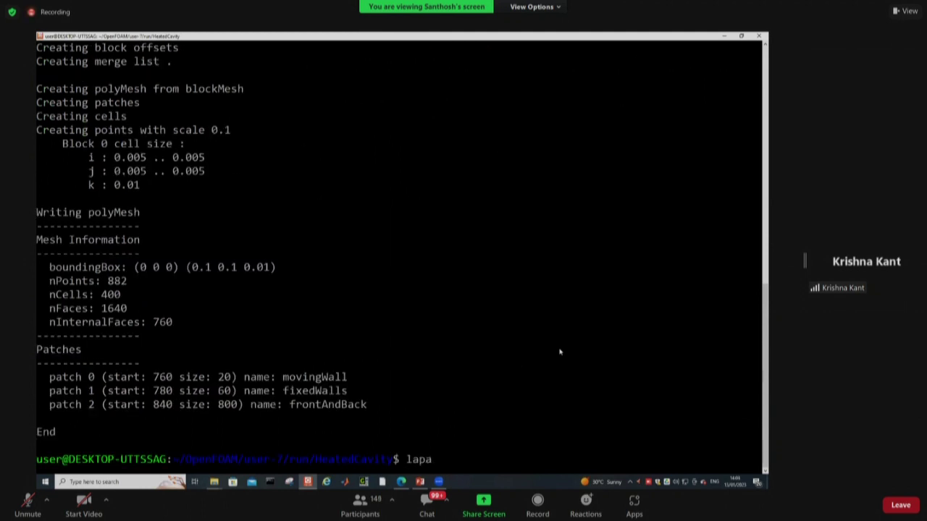
{"action": "key", "text": "BackSpace"}
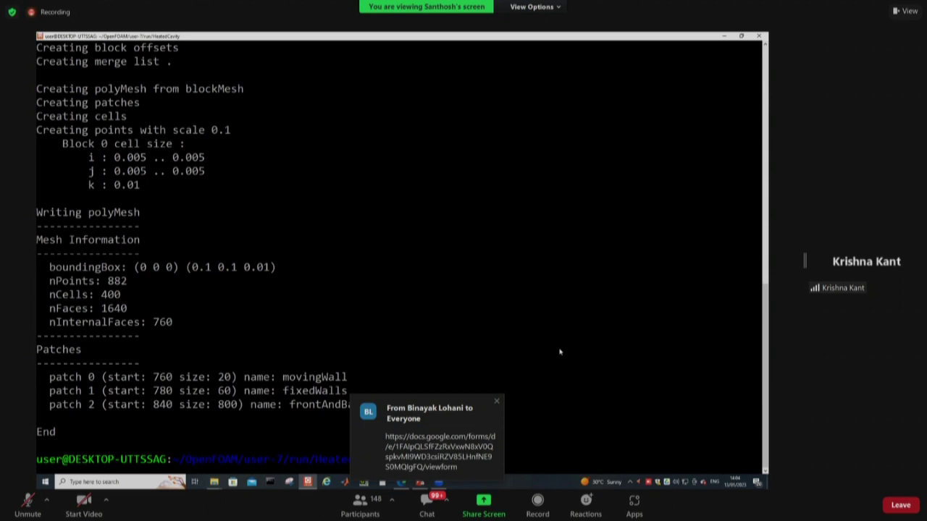
{"action": "key", "text": "Tab"}
{"action": "key", "text": "Return"}
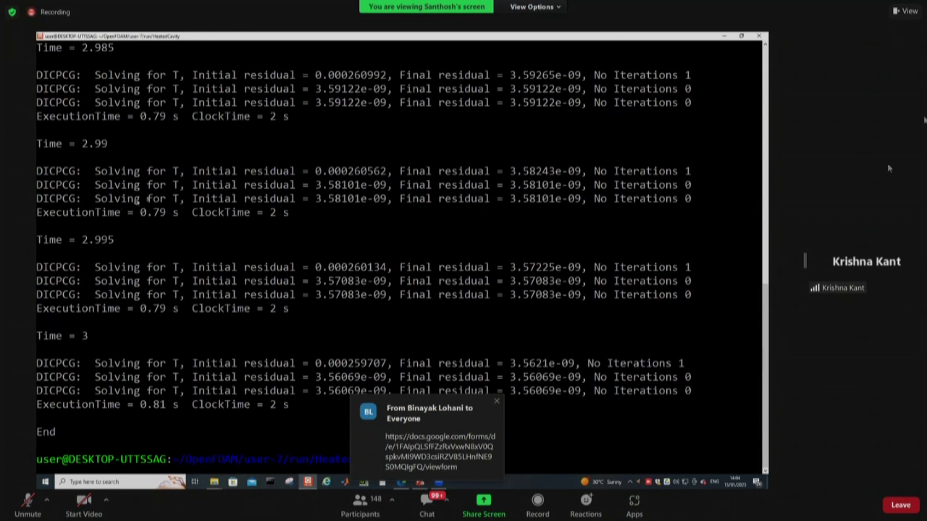
Step: Enlarge the meeting's shared screen and enter notepad.exe system/fvSolution in the terminal
{"action": "left_click", "coordinate": [905, 11]}
{"action": "left_click", "coordinate": [842, 34]}
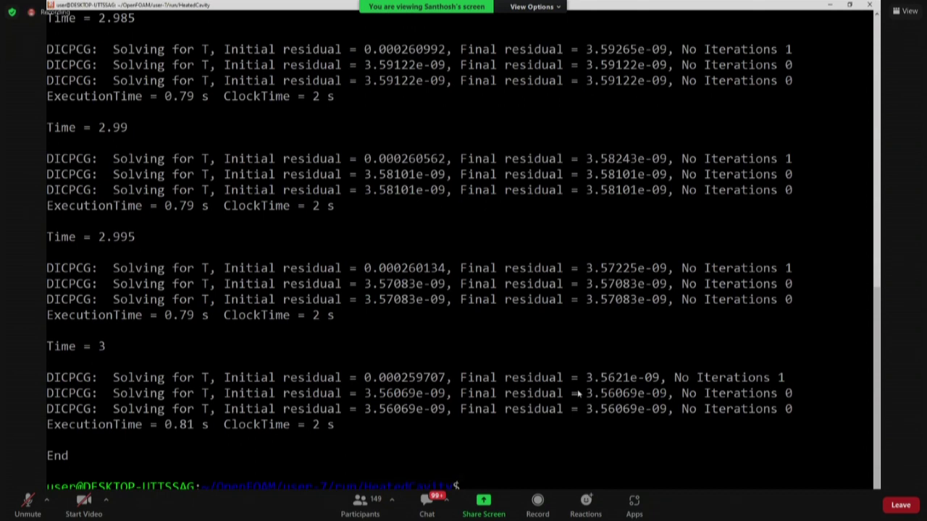
{"action": "type", "text": "notepad.exe system/fvSolution"}
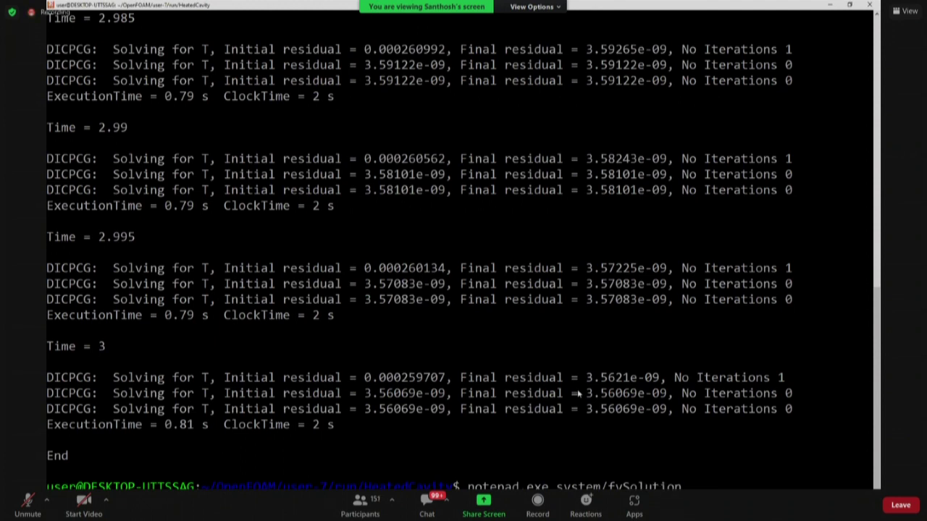
Step: Change nNonOrthogonalCorrectors from 2 to 0 in system/fvSolution and save the file
{"action": "key", "text": "Return"}
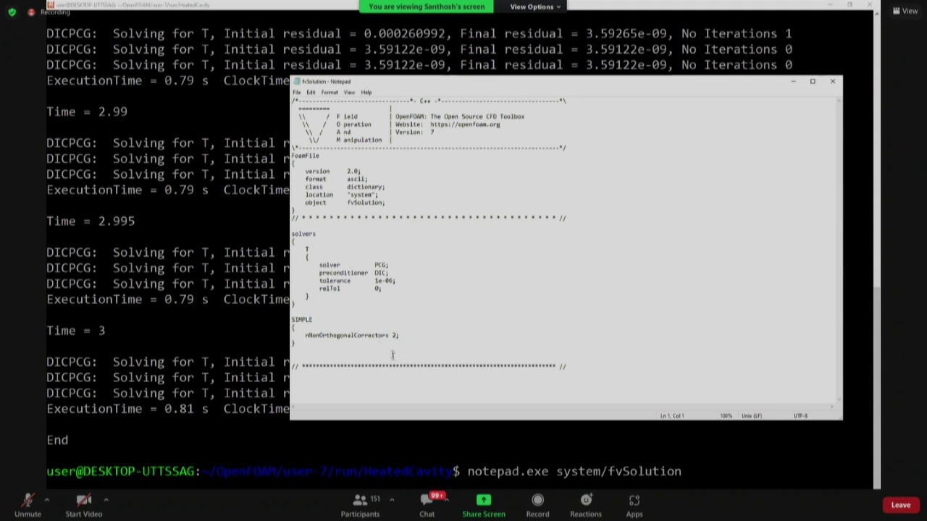
{"action": "left_click", "coordinate": [397, 335]}
{"action": "key", "text": "BackSpace"}
{"action": "type", "text": "0"}
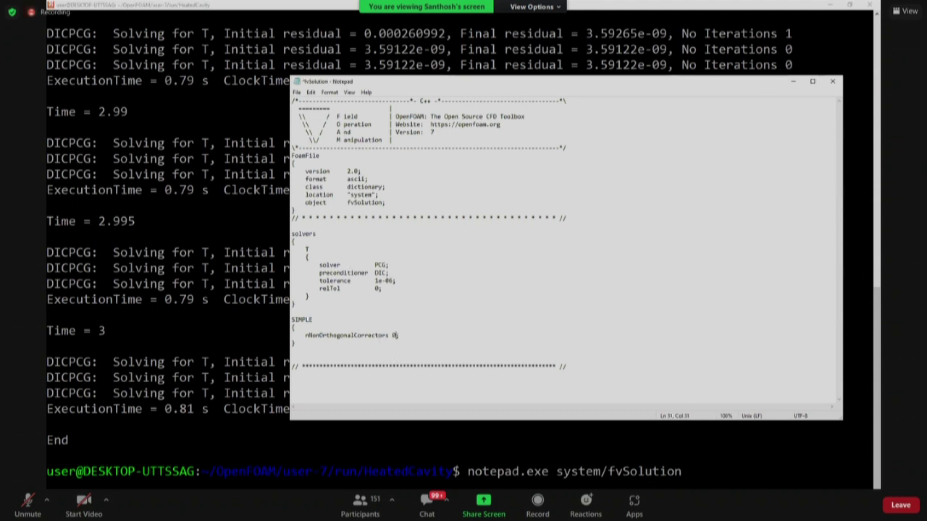
{"action": "left_click", "coordinate": [832, 83]}
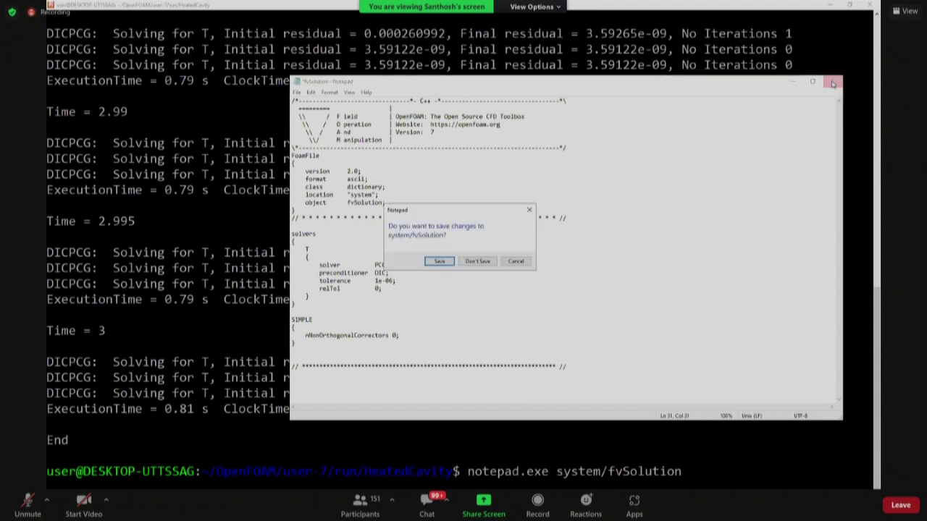
{"action": "left_click", "coordinate": [440, 262]}
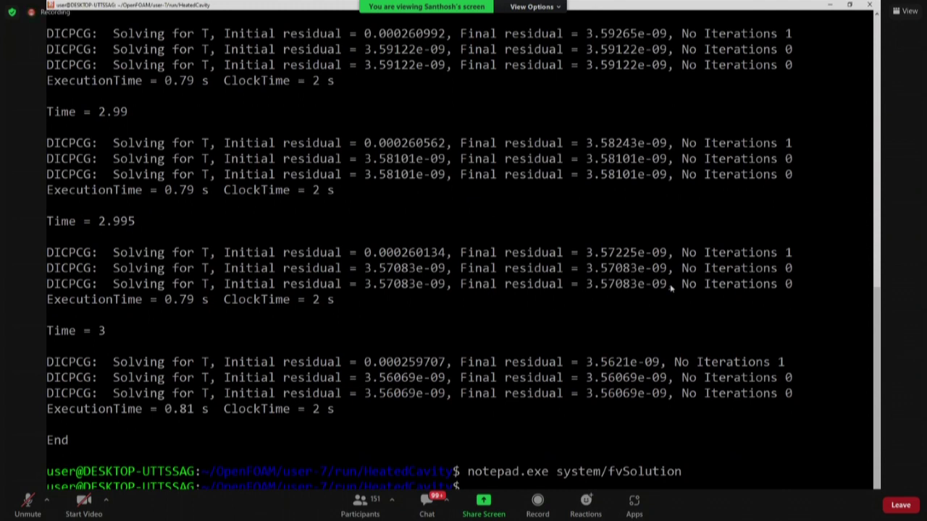
Step: Create the empty result.foam file with touch and launch ParaView past the security warning
{"action": "type", "text": "touch result.foam"}
{"action": "key", "text": "Return"}
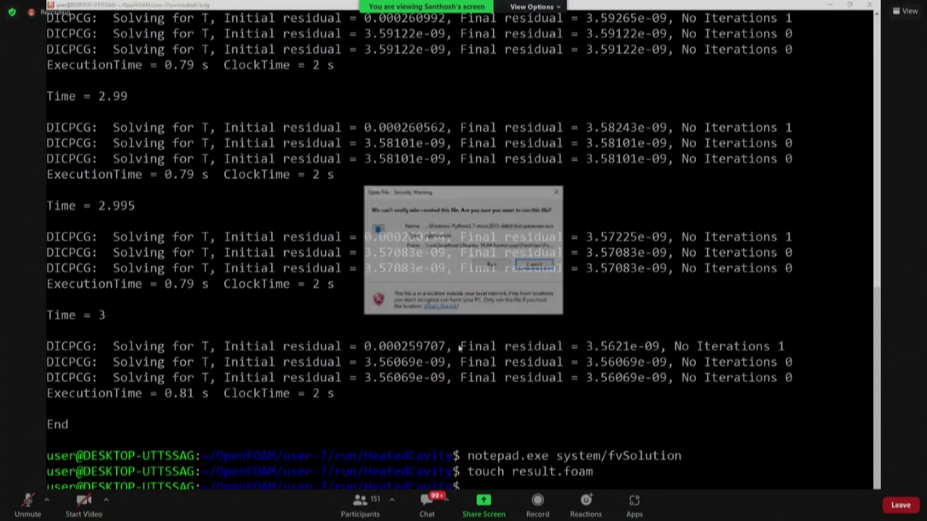
{"action": "left_click", "coordinate": [486, 265]}
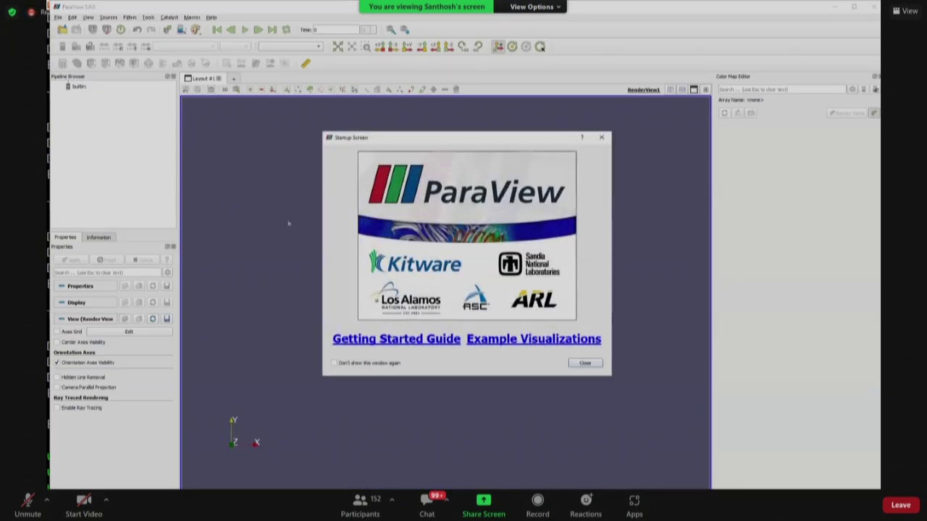
Step: Load result.foam from the OpenFOAM run folder's HeatedCavity case in ParaView
{"action": "left_click", "coordinate": [597, 363]}
{"action": "left_click", "coordinate": [58, 18]}
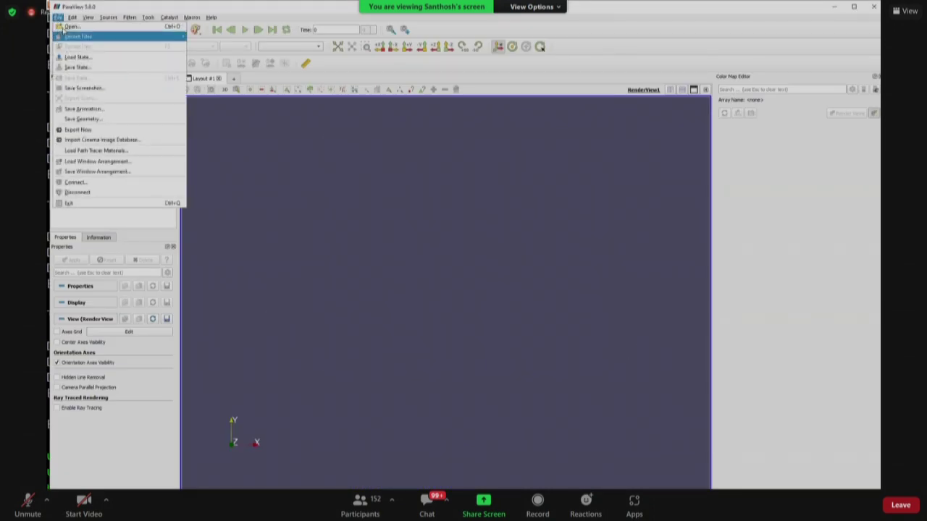
{"action": "left_click", "coordinate": [64, 30]}
{"action": "left_click", "coordinate": [529, 184]}
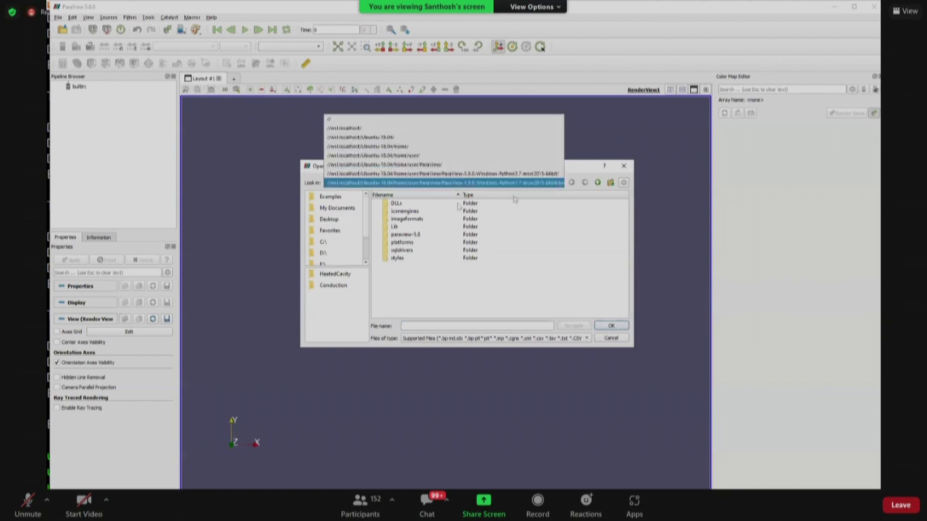
{"action": "left_click", "coordinate": [397, 155]}
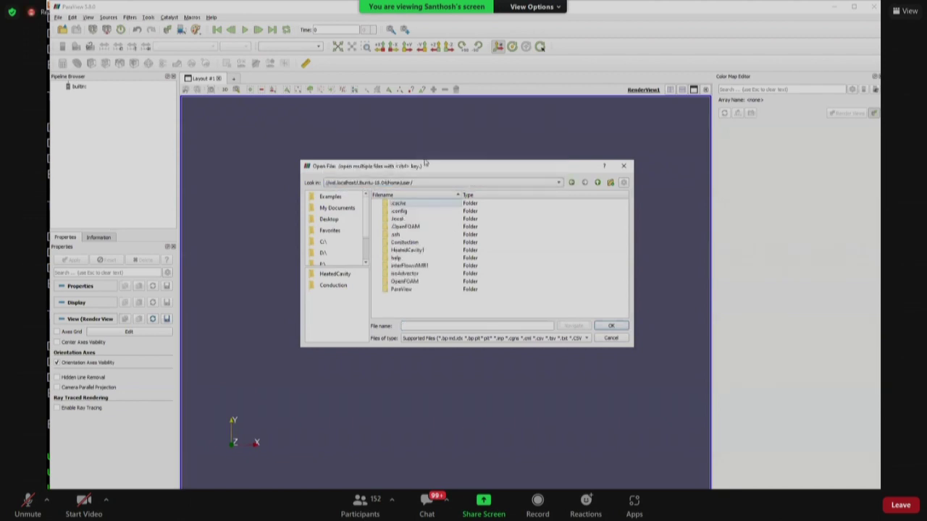
{"action": "double_click", "coordinate": [406, 282]}
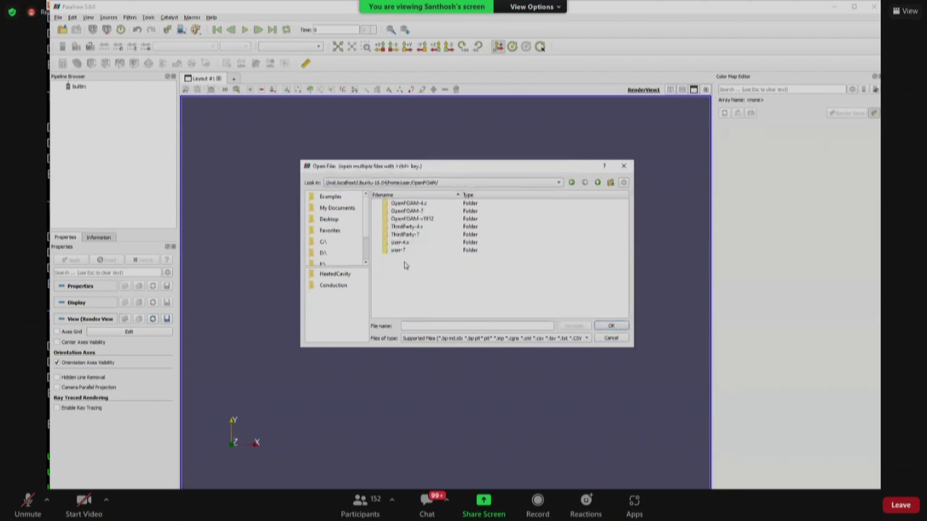
{"action": "double_click", "coordinate": [402, 250]}
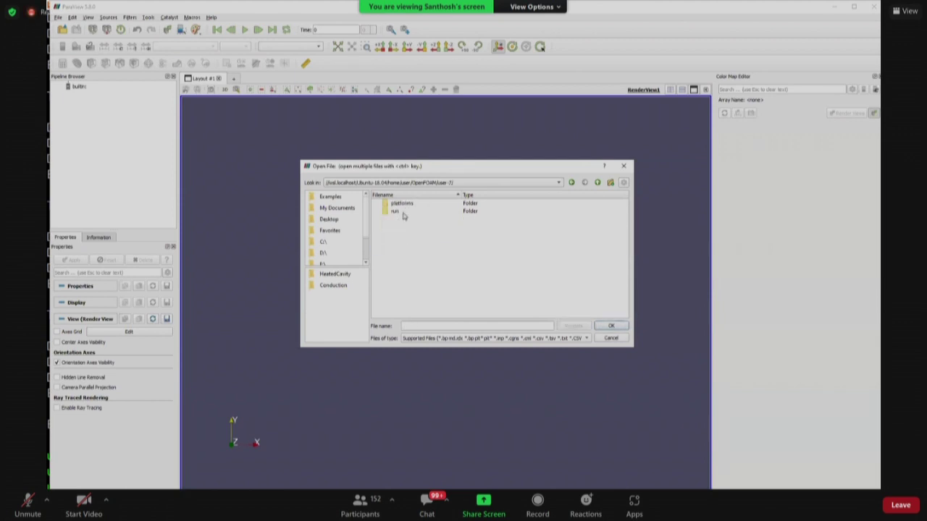
{"action": "double_click", "coordinate": [403, 211]}
{"action": "double_click", "coordinate": [407, 204]}
{"action": "left_click", "coordinate": [407, 274]}
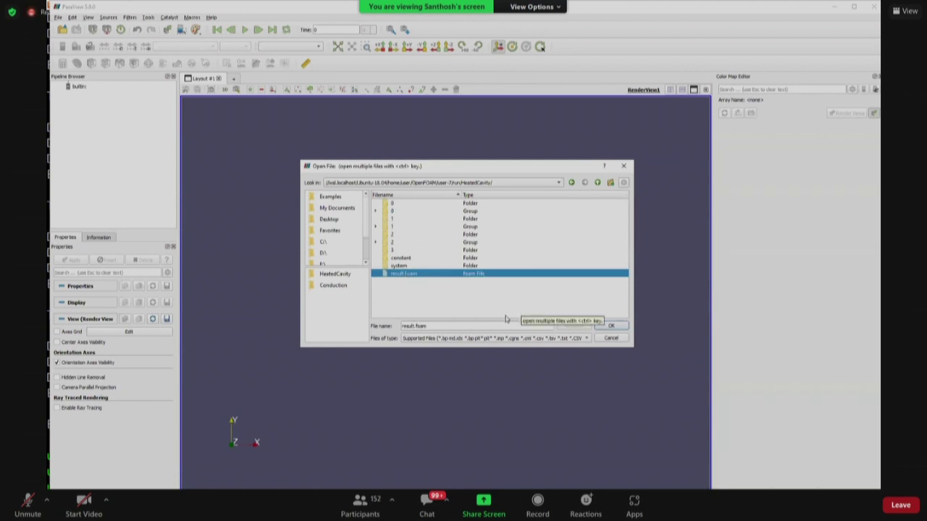
{"action": "left_click", "coordinate": [620, 330]}
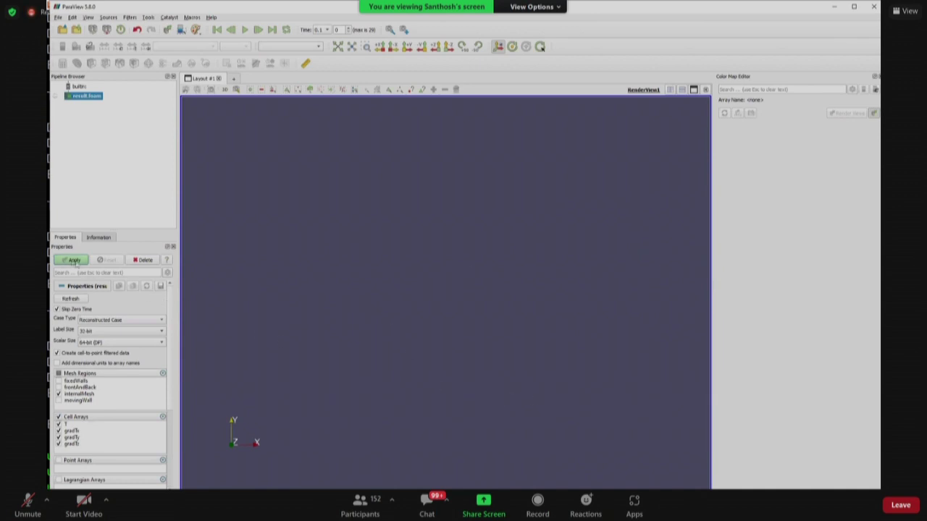
Step: Apply the result.foam reader, colour the cavity by T, and jump to the last time step, 3
{"action": "left_click", "coordinate": [62, 264]}
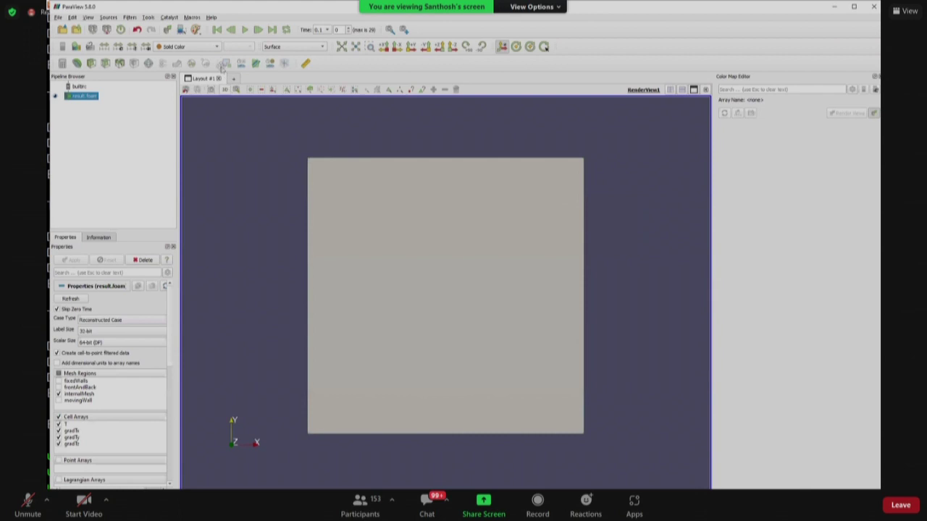
{"action": "left_click", "coordinate": [190, 46]}
{"action": "left_click", "coordinate": [187, 56]}
{"action": "left_click", "coordinate": [271, 30]}
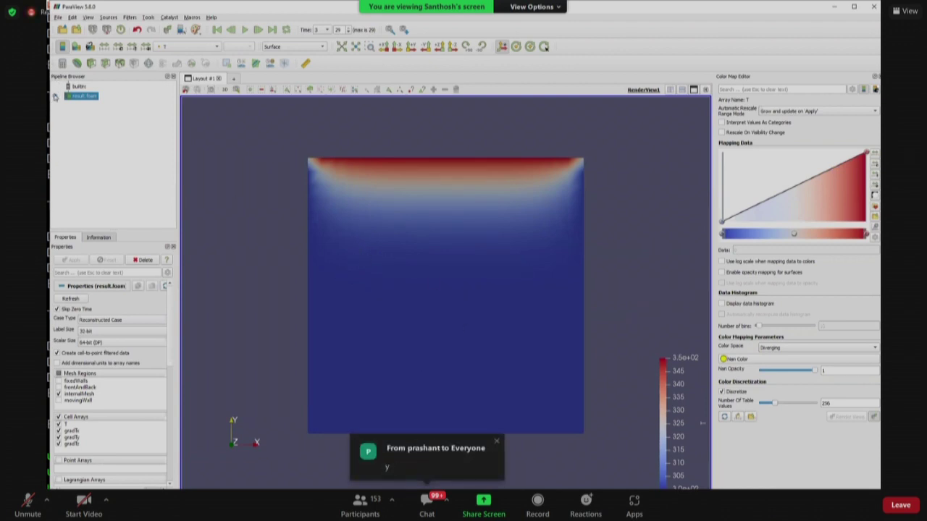
{"action": "left_click", "coordinate": [58, 17]}
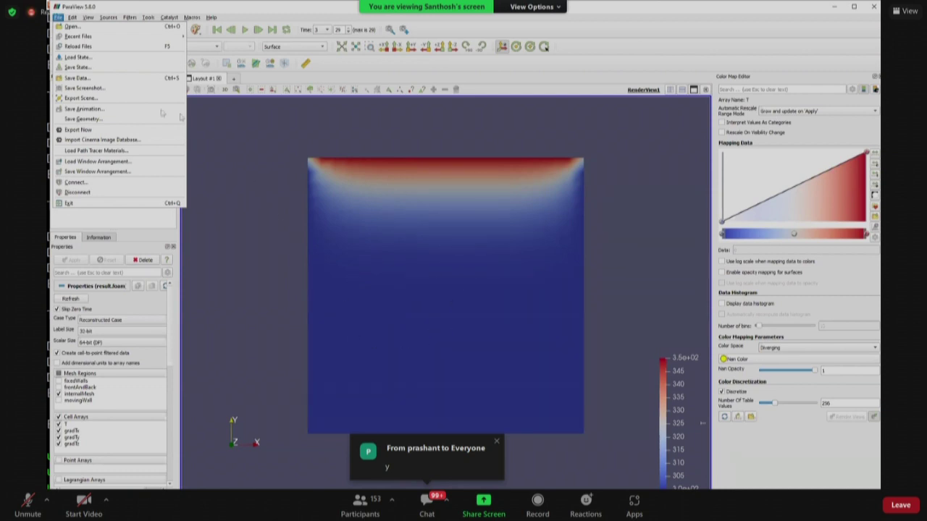
Step: Exit ParaView and type cp $FOAM_TUTORIALS/incompressible/simple, completing the path to simpleFoam/
{"action": "left_click", "coordinate": [68, 202]}
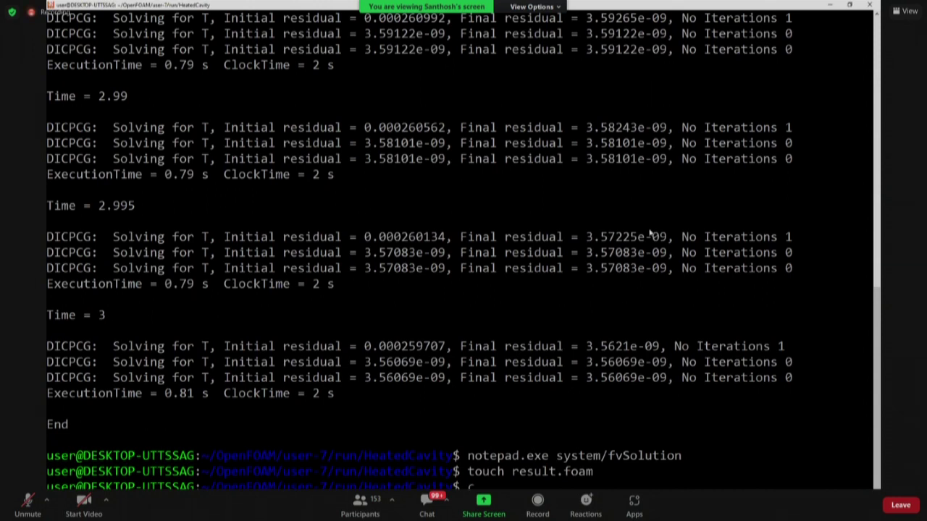
{"action": "type", "text": "p"}
{"action": "type", "text": "$FOAM_TUTORIALS"}
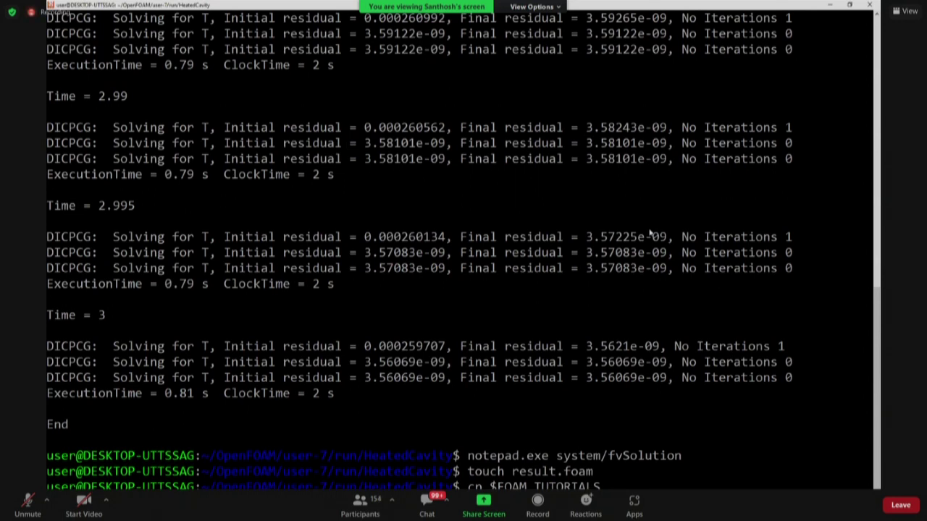
{"action": "type", "text": "/incompressible/simple"}
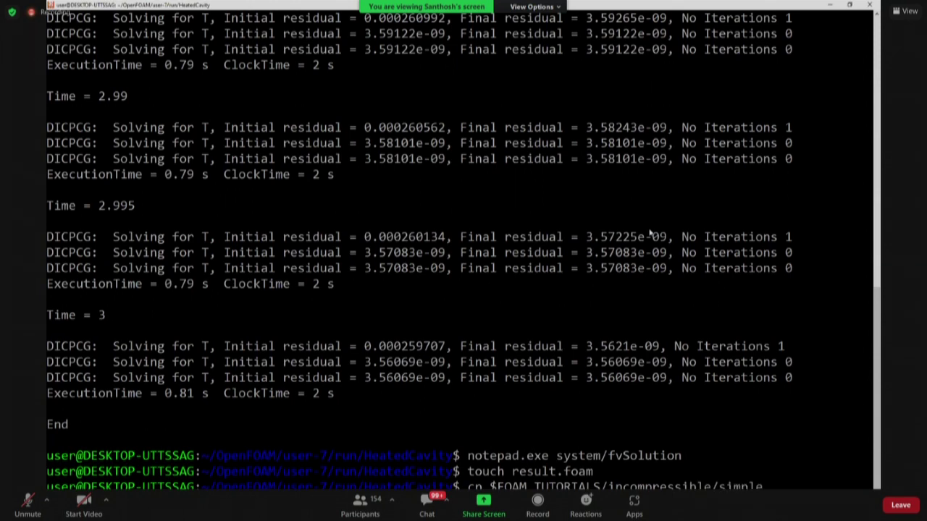
{"action": "key", "text": "Tab"}
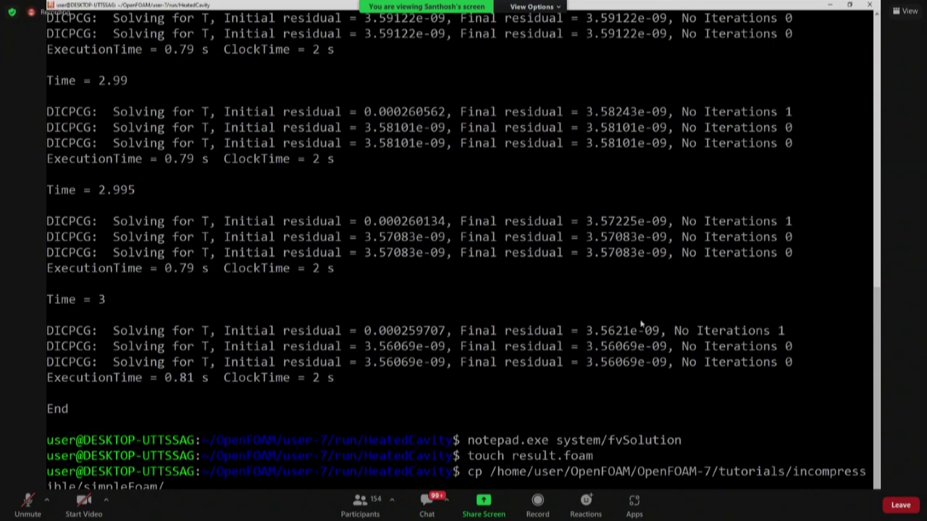
Step: Check the session command notes and workshop email, then return to the terminal
{"action": "left_click", "coordinate": [832, 5]}
{"action": "left_click", "coordinate": [832, 5]}
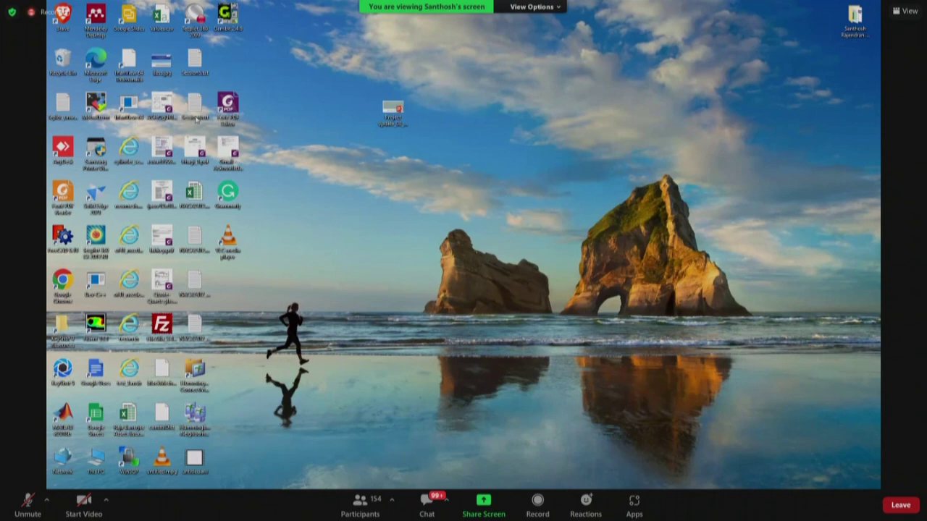
{"action": "double_click", "coordinate": [194, 61]}
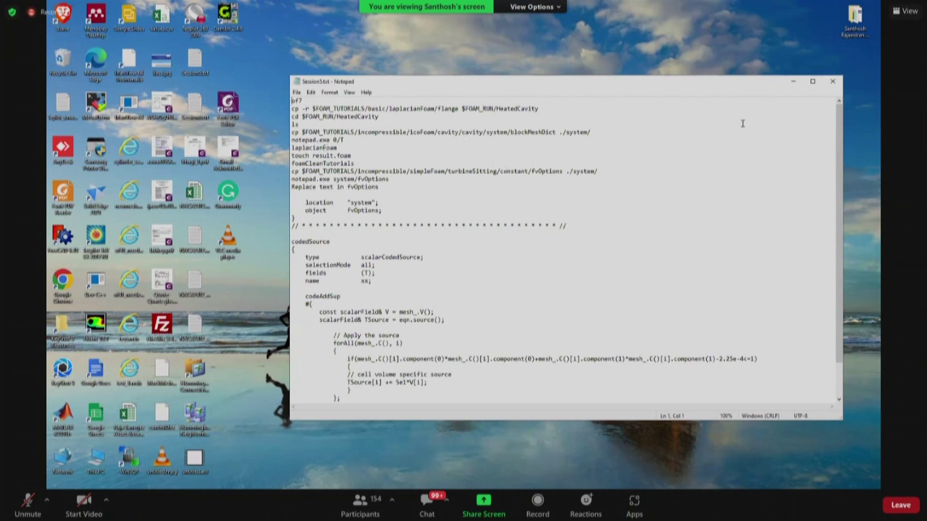
{"action": "left_click", "coordinate": [794, 82]}
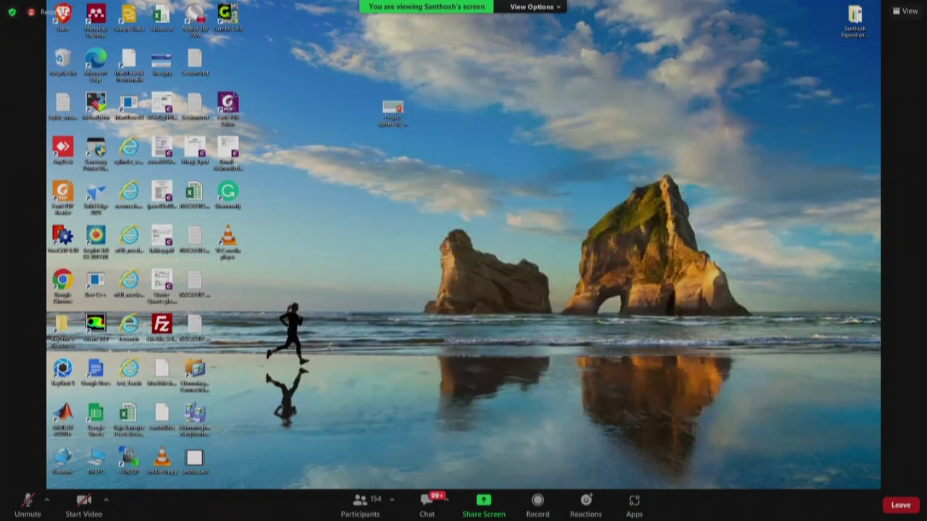
{"action": "left_click", "coordinate": [485, 478]}
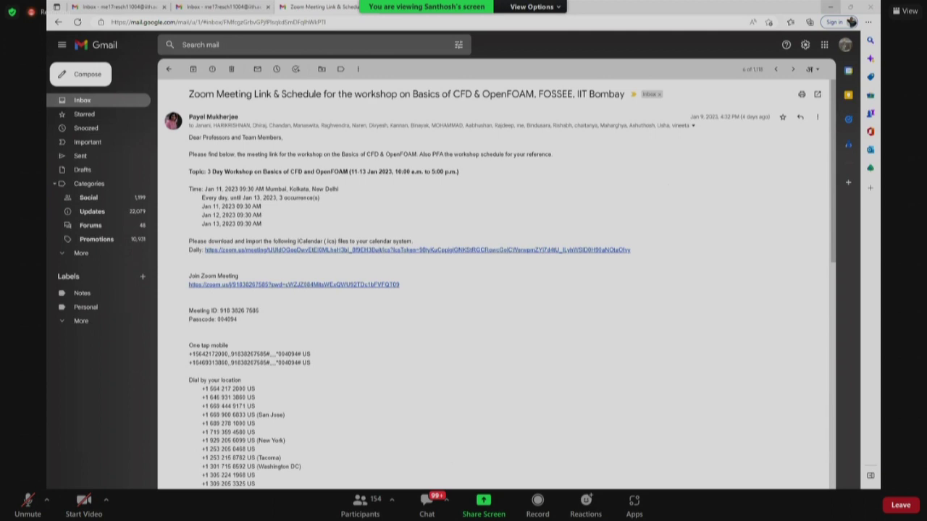
{"action": "left_click", "coordinate": [829, 6]}
{"action": "key", "text": "alt+Tab"}
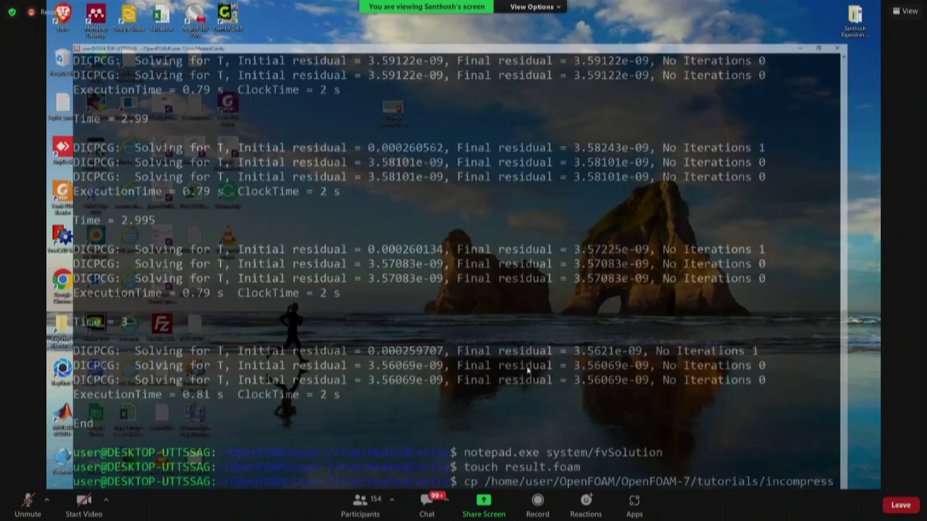
Step: Extend the cp source path to simpleFoam/turbineSiting/ and recheck the session notes
{"action": "type", "text": "tur"}
{"action": "key", "text": "Tab"}
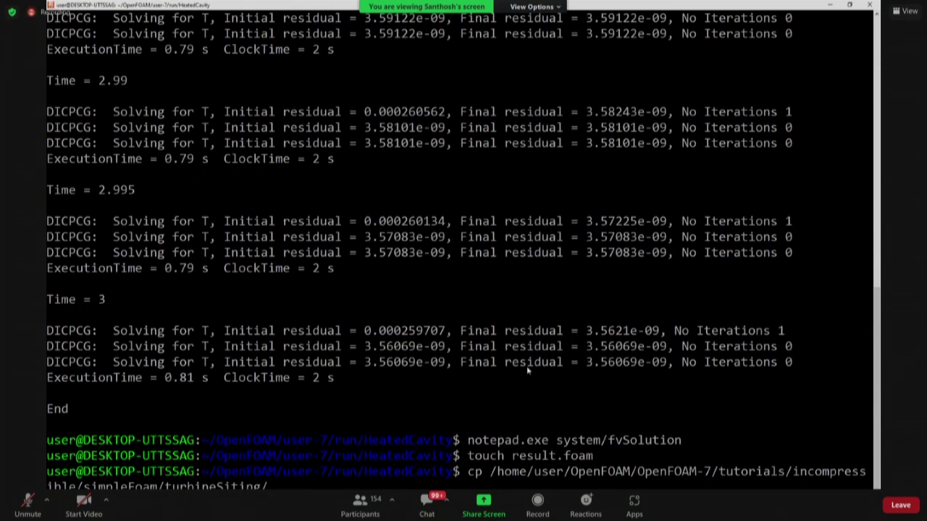
{"action": "key", "text": "alt+Tab"}
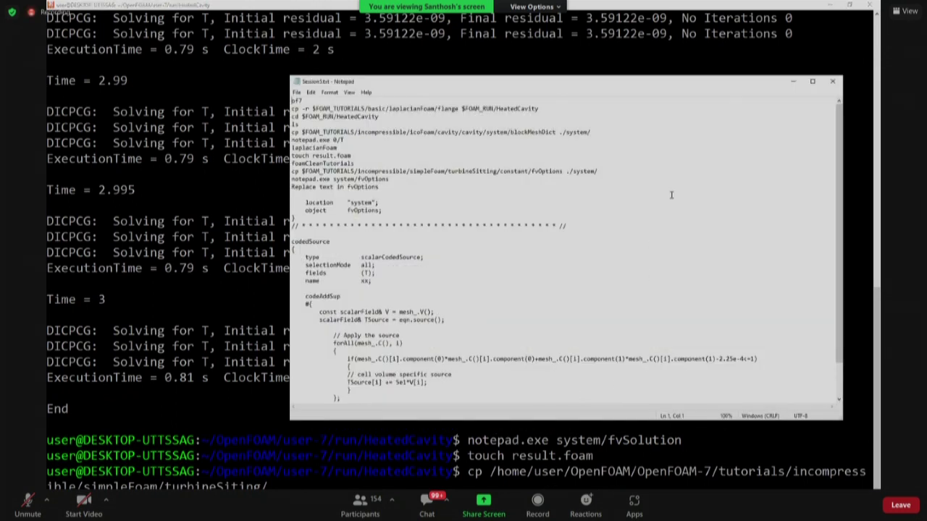
{"action": "left_click", "coordinate": [793, 82]}
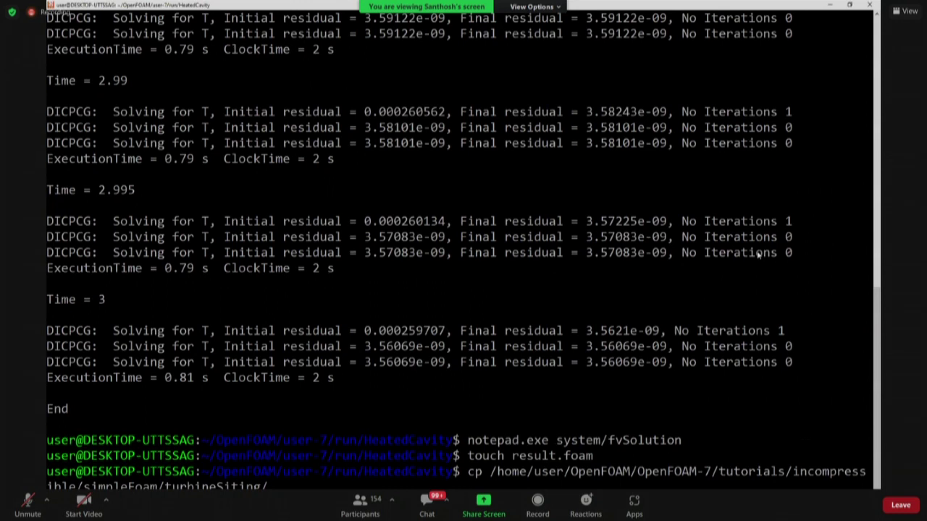
Step: Complete the cp command with the constant/fvOptions source and ./system destination
{"action": "type", "text": "constant/fvOptions ./system"}
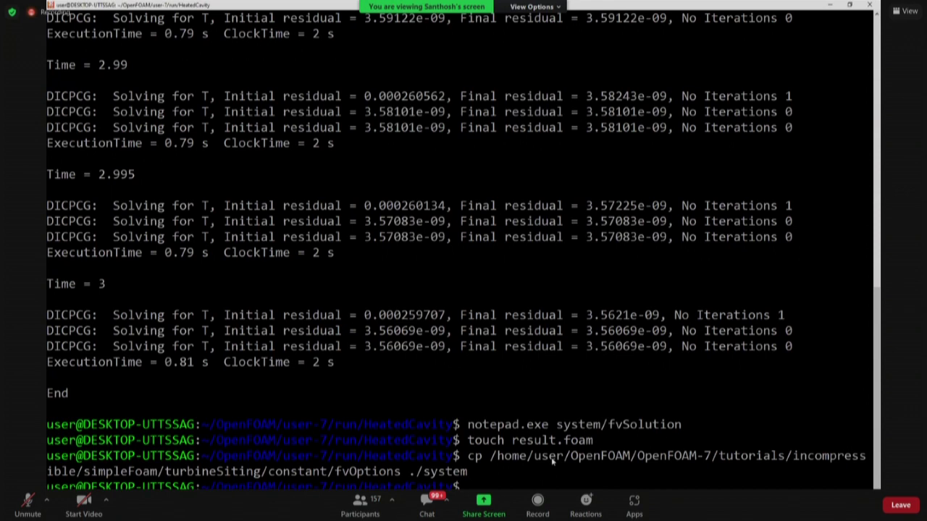
Step: Open ./system/fvOptions in Notepad and scroll through its disk1 and disk2 actuationDiskSource entries
{"action": "type", "text": "no"}
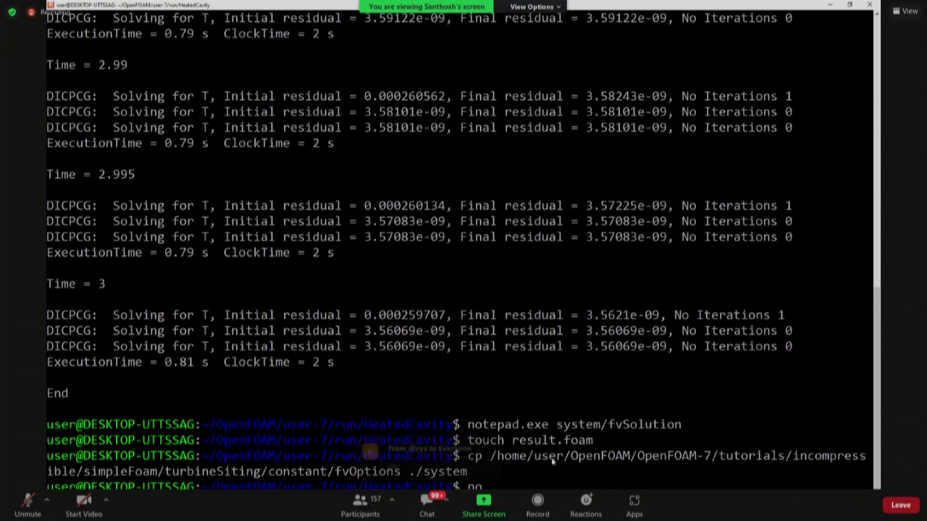
{"action": "type", "text": "te"}
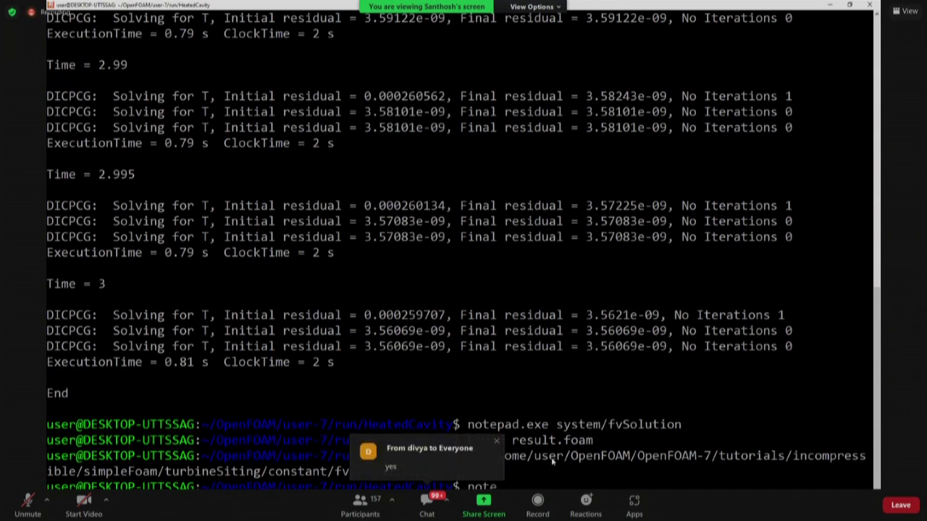
{"action": "type", "text": "pad"}
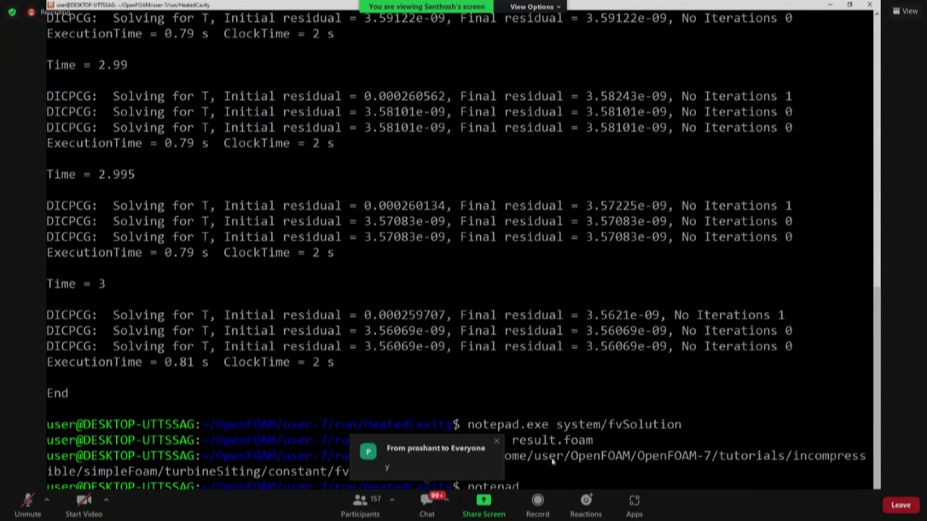
{"action": "type", "text": ".exe ./system"}
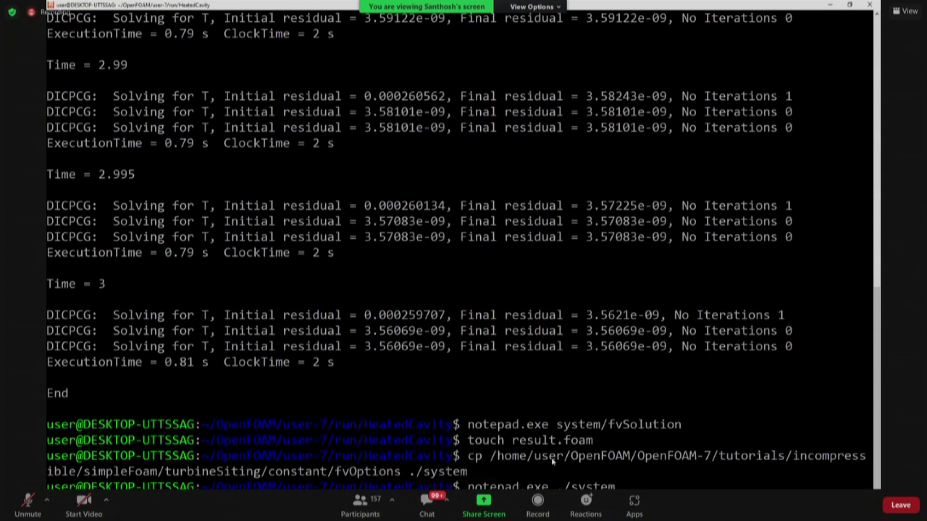
{"action": "type", "text": "/fvOp"}
{"action": "key", "text": "Tab"}
{"action": "key", "text": "Return"}
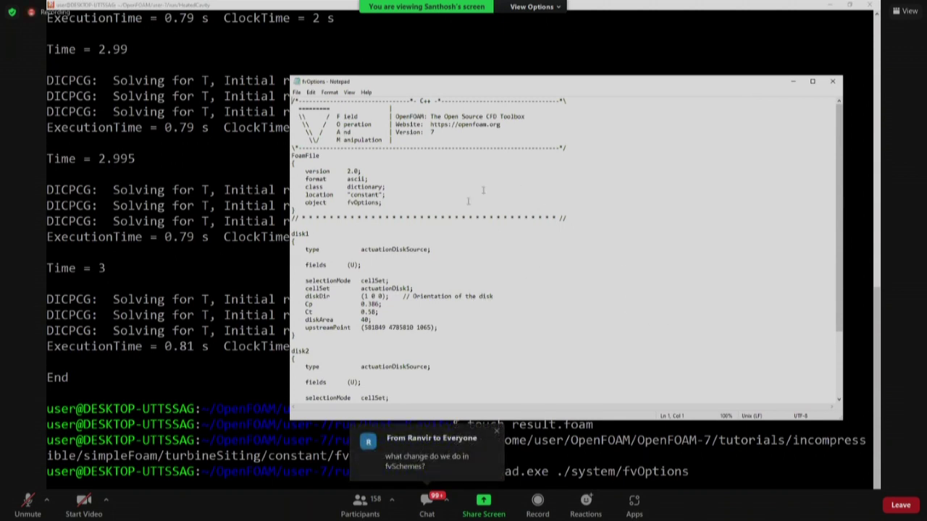
{"action": "scroll", "coordinate": [457, 214], "scroll_direction": "down", "scroll_amount": 4}
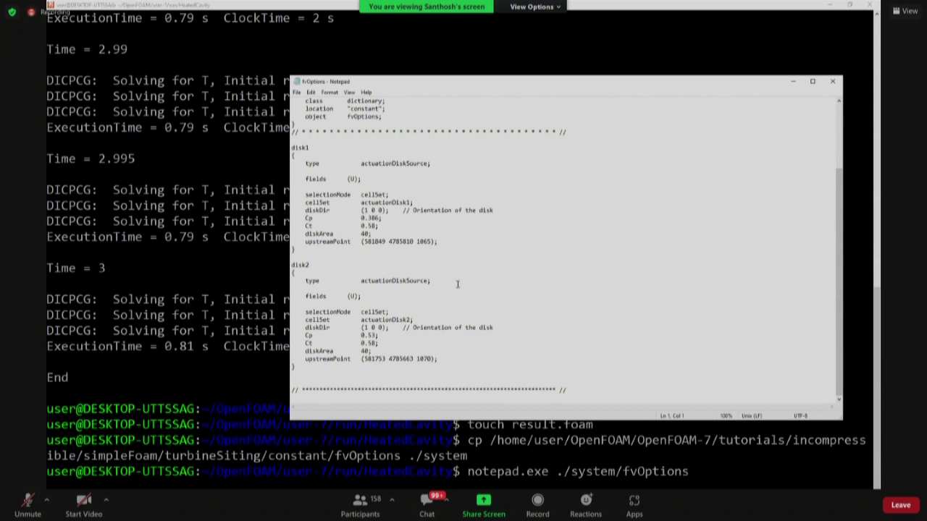
Step: Copy the codedSource block from the Session1 notes
{"action": "mouse_move", "coordinate": [574, 479]}
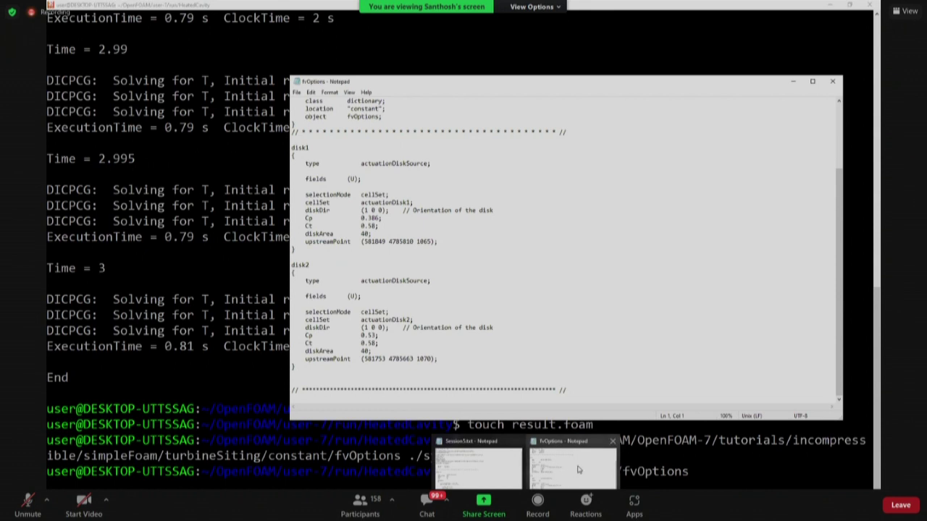
{"action": "left_click", "coordinate": [478, 467]}
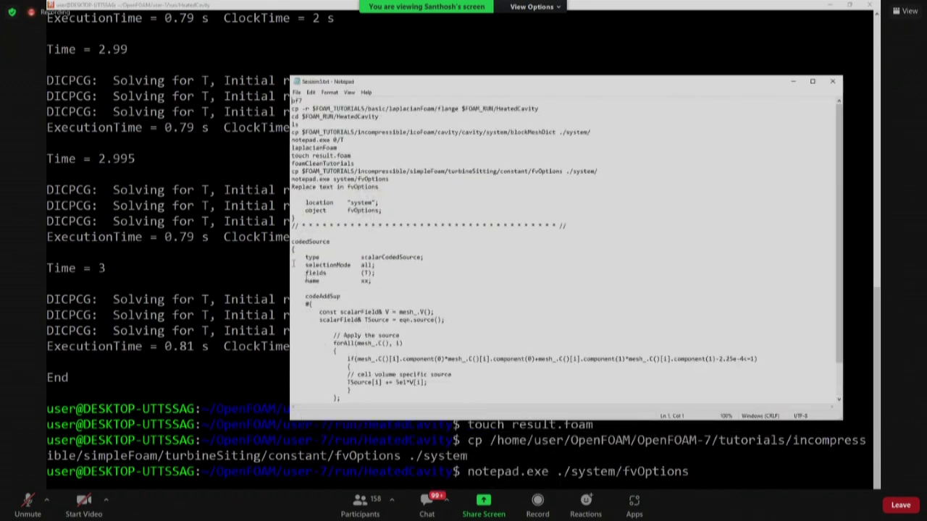
{"action": "scroll", "coordinate": [304, 243], "scroll_direction": "down", "scroll_amount": 2}
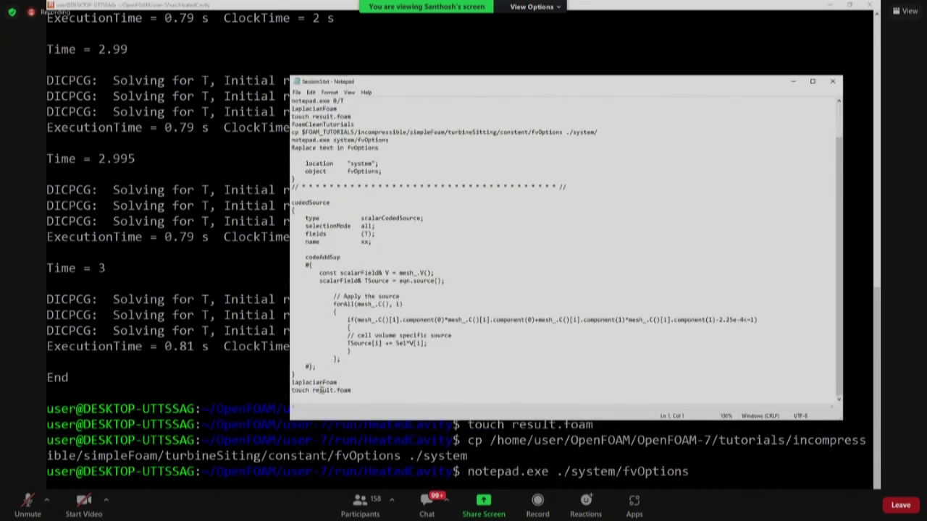
{"action": "left_click_drag", "start_coordinate": [304, 375], "coordinate": [287, 206]}
{"action": "right_click", "coordinate": [300, 199]}
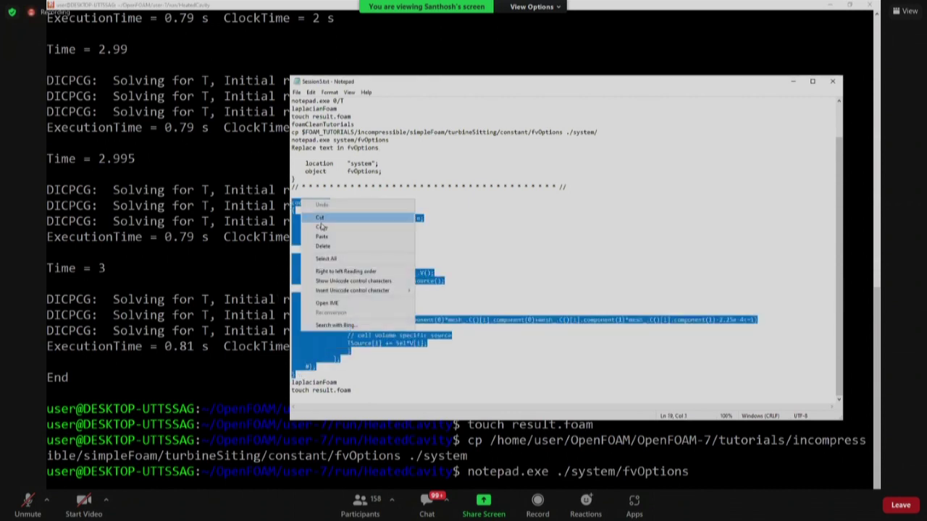
{"action": "left_click", "coordinate": [319, 226]}
Step: Paste the codedSource block over the disk1 and disk2 entries in fvOptions
{"action": "mouse_move", "coordinate": [509, 479]}
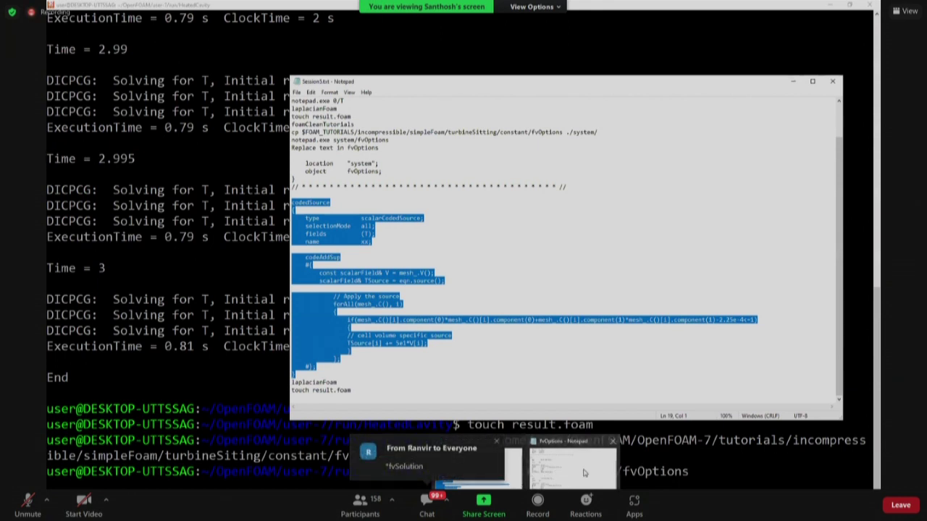
{"action": "left_click", "coordinate": [555, 473]}
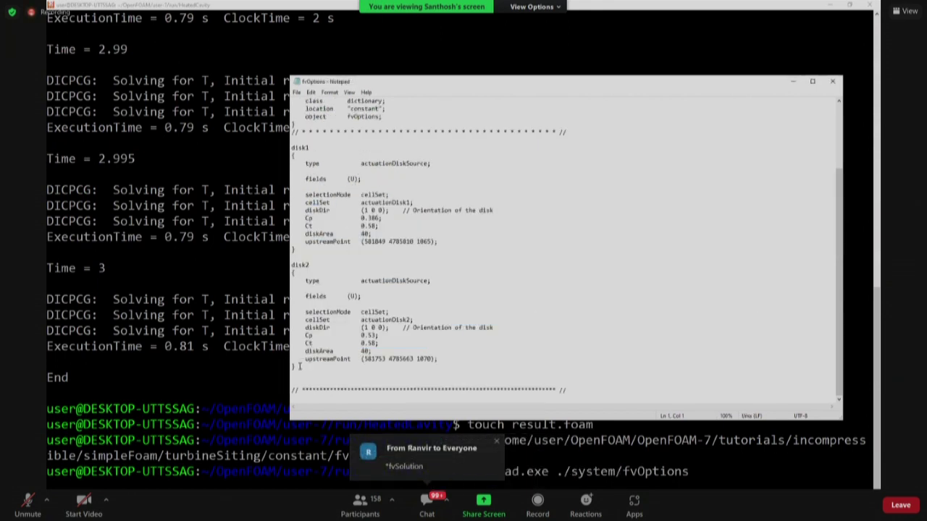
{"action": "left_click_drag", "start_coordinate": [298, 367], "coordinate": [293, 149]}
{"action": "right_click", "coordinate": [293, 148]}
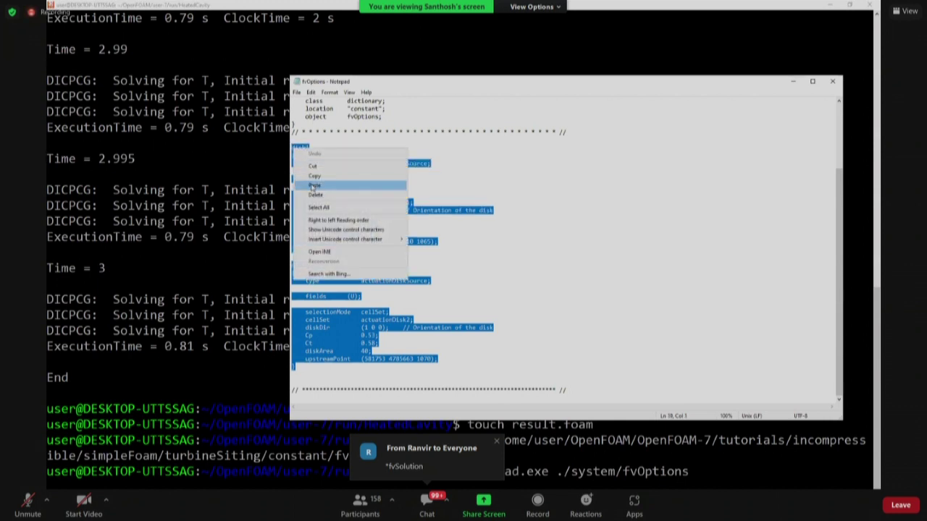
{"action": "left_click", "coordinate": [314, 187]}
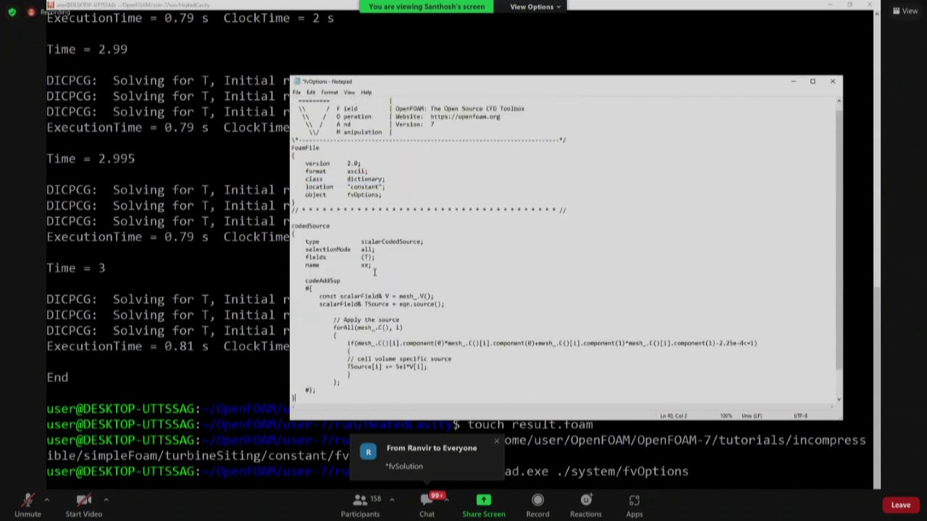
{"action": "scroll", "coordinate": [374, 272], "scroll_direction": "down", "scroll_amount": 1}
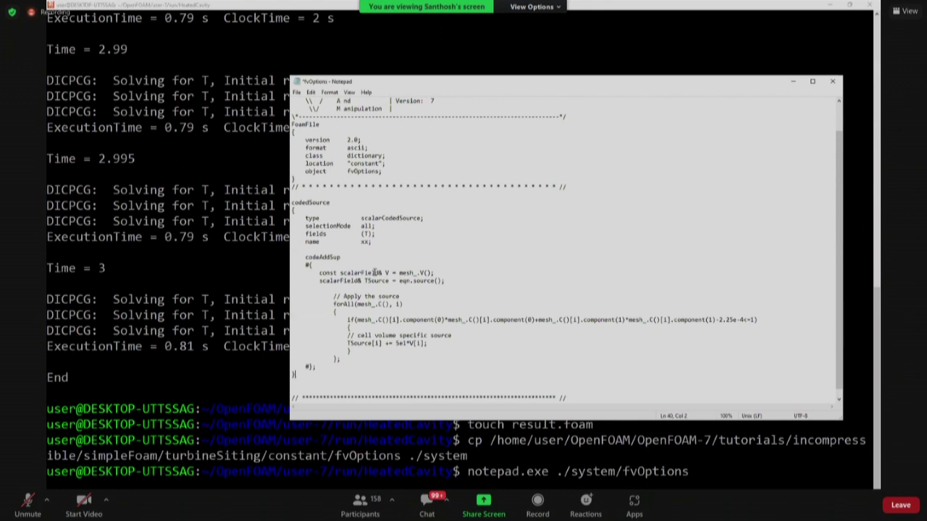
Step: Zoom the fvOptions text to 150% and scroll so codedSource sits at the top
{"action": "scroll", "coordinate": [375, 273], "scroll_direction": "up", "scroll_amount": 3}
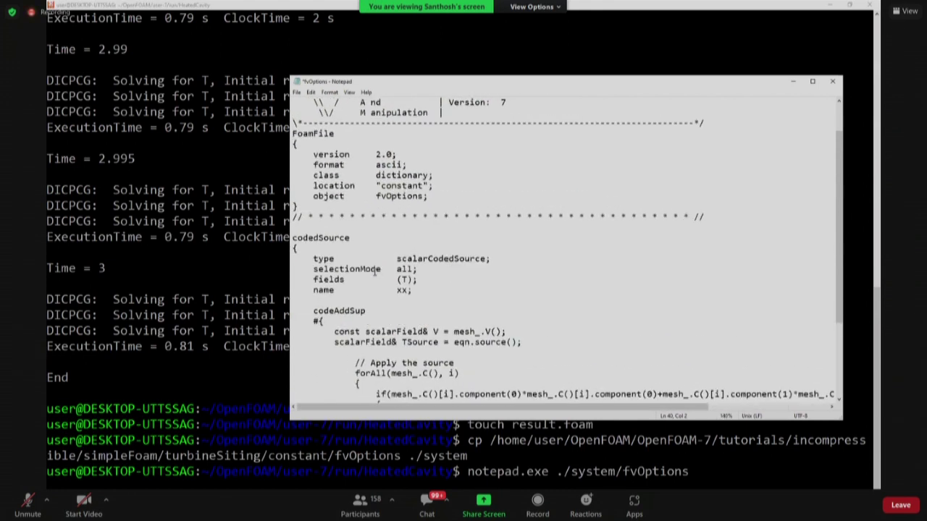
{"action": "scroll", "coordinate": [374, 273], "scroll_direction": "up", "scroll_amount": 2}
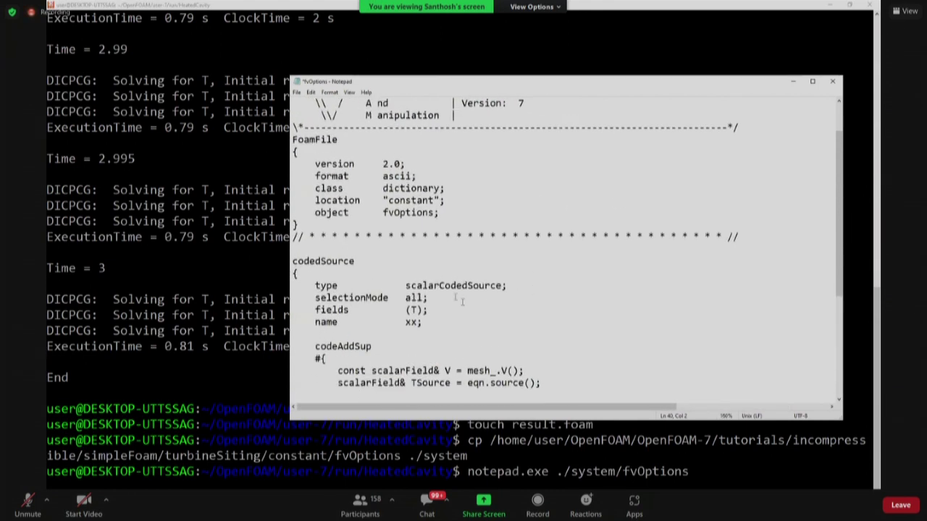
{"action": "scroll", "coordinate": [444, 287], "scroll_direction": "down", "scroll_amount": 4}
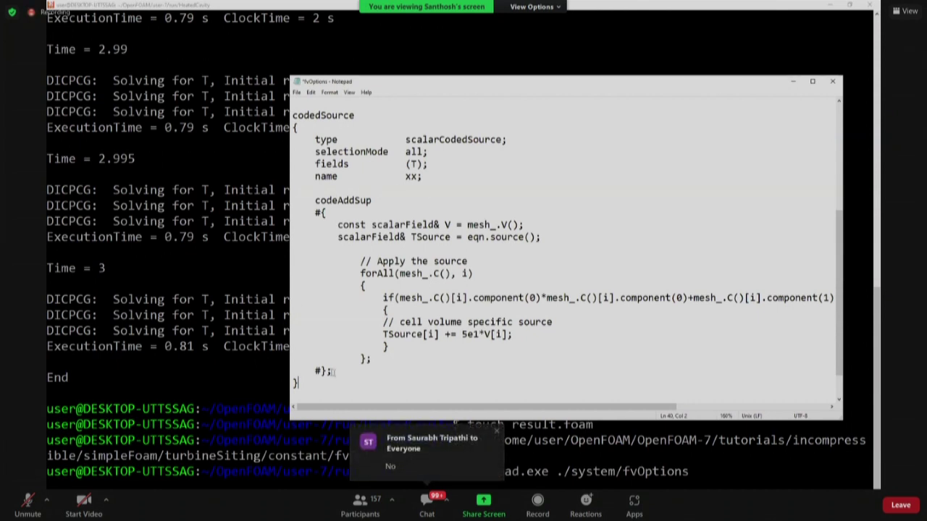
Step: Copy the whole codedSource block, from codedSource to its final brace
{"action": "left_click_drag", "start_coordinate": [335, 373], "coordinate": [327, 358]}
{"action": "key", "text": "shift+Up"}
{"action": "key", "text": "shift+Up"}
{"action": "key", "text": "shift+Up"}
{"action": "key", "text": "shift+Up"}
{"action": "key", "text": "shift+Up"}
{"action": "key", "text": "shift+Up"}
{"action": "key", "text": "shift+Up"}
{"action": "key", "text": "shift+Up"}
{"action": "key", "text": "shift+Up"}
{"action": "key", "text": "shift+Up"}
{"action": "key", "text": "shift+Up"}
{"action": "key", "text": "shift+Up"}
{"action": "key", "text": "shift+Up"}
{"action": "key", "text": "shift+Up"}
{"action": "key", "text": "shift+Up"}
{"action": "key", "text": "shift+Up"}
{"action": "key", "text": "shift+Up"}
{"action": "key", "text": "shift+Up"}
{"action": "key", "text": "shift+Up"}
{"action": "key", "text": "shift+Up"}
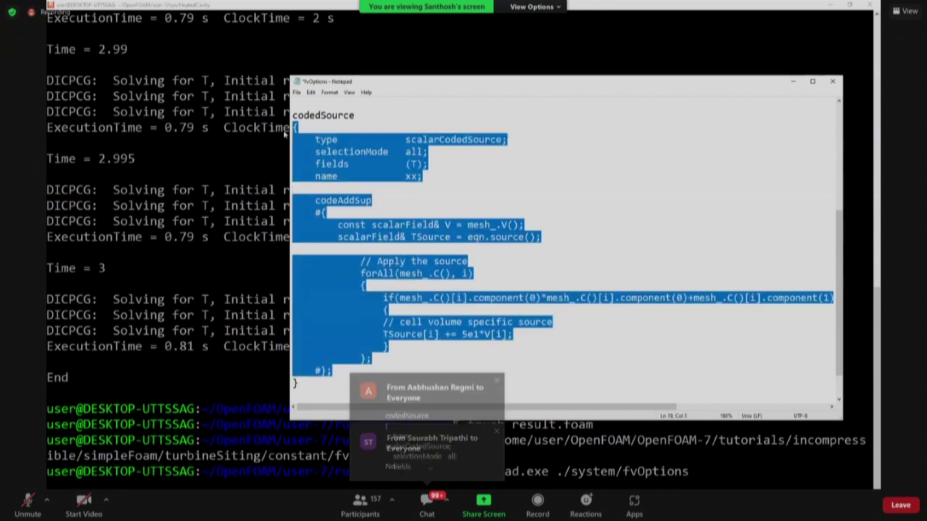
{"action": "left_click", "coordinate": [314, 382]}
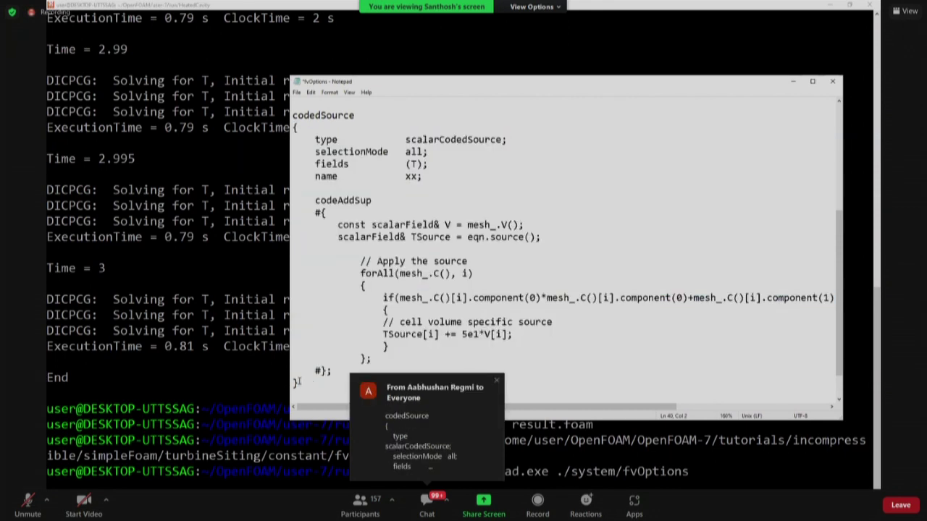
{"action": "key", "text": "shift+Up"}
{"action": "key", "text": "shift+Up"}
{"action": "key", "text": "shift+Up"}
{"action": "key", "text": "shift+Up"}
{"action": "key", "text": "shift+Up"}
{"action": "key", "text": "shift+Up"}
{"action": "key", "text": "shift+Up"}
{"action": "key", "text": "shift+Up"}
{"action": "key", "text": "shift+Up"}
{"action": "key", "text": "shift+Up"}
{"action": "key", "text": "shift+Up"}
{"action": "key", "text": "shift+Up"}
{"action": "key", "text": "shift+Up"}
{"action": "key", "text": "shift+Up"}
{"action": "key", "text": "shift+Up"}
{"action": "key", "text": "shift+Up"}
{"action": "key", "text": "shift+Up"}
{"action": "key", "text": "shift+Up"}
{"action": "key", "text": "shift+Up"}
{"action": "key", "text": "shift+Up"}
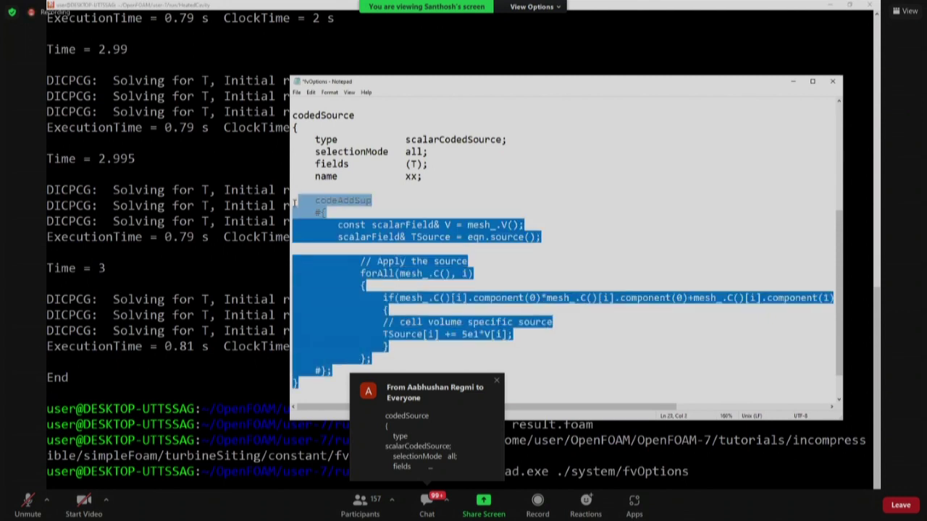
{"action": "key", "text": "shift+Left"}
{"action": "right_click", "coordinate": [296, 116]}
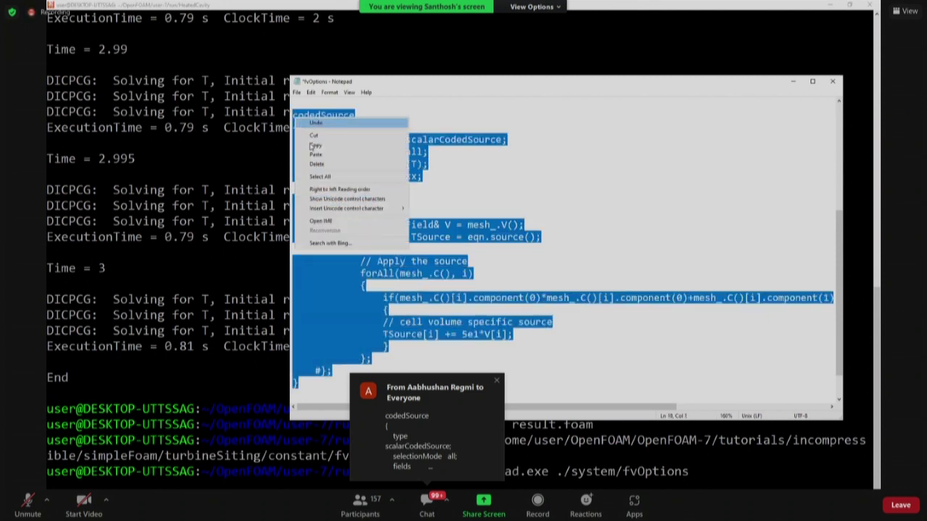
{"action": "left_click", "coordinate": [311, 144]}
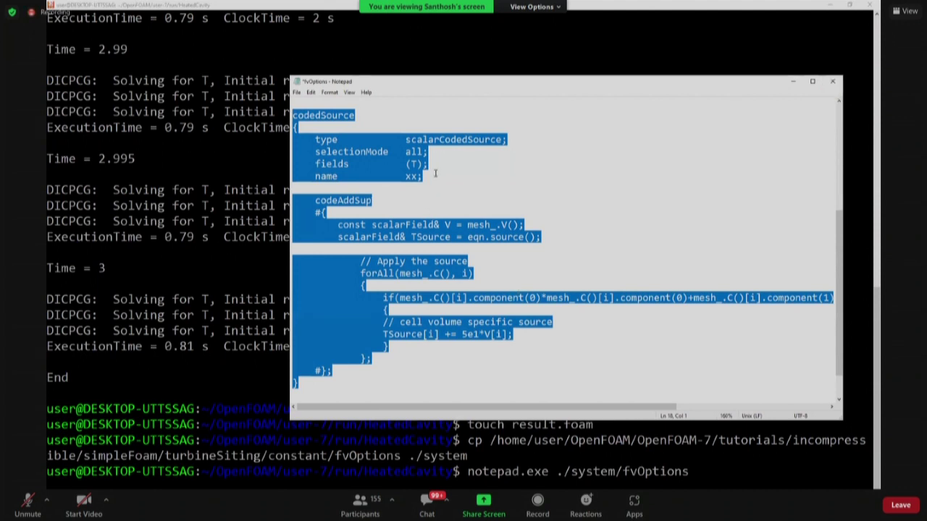
Step: Scroll horizontally through the long if-condition line, then close fvOptions to get the save prompt
{"action": "left_click", "coordinate": [441, 203]}
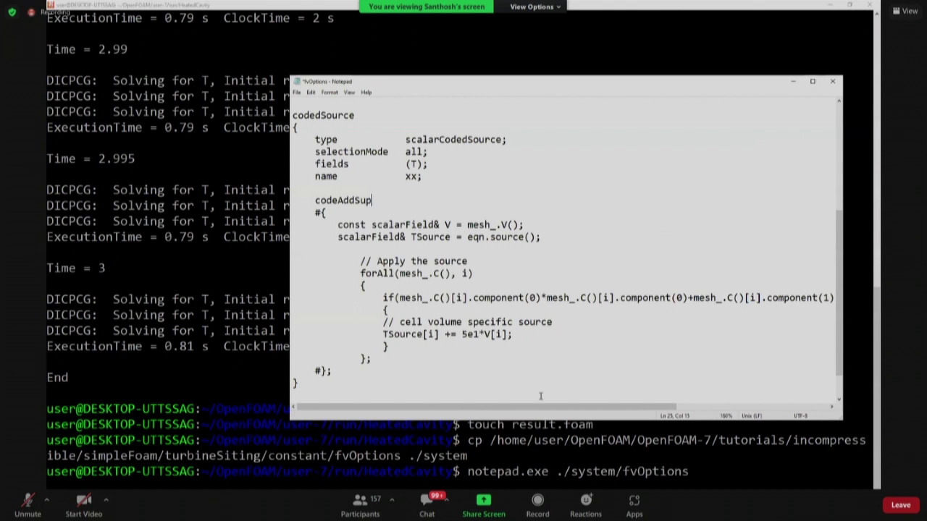
{"action": "left_click_drag", "start_coordinate": [543, 407], "coordinate": [581, 406]}
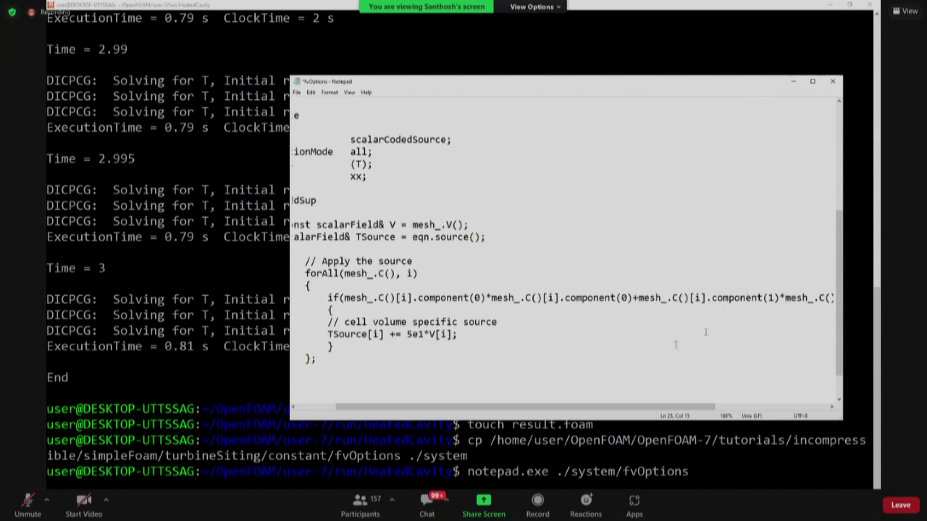
{"action": "left_click_drag", "start_coordinate": [627, 408], "coordinate": [730, 407]}
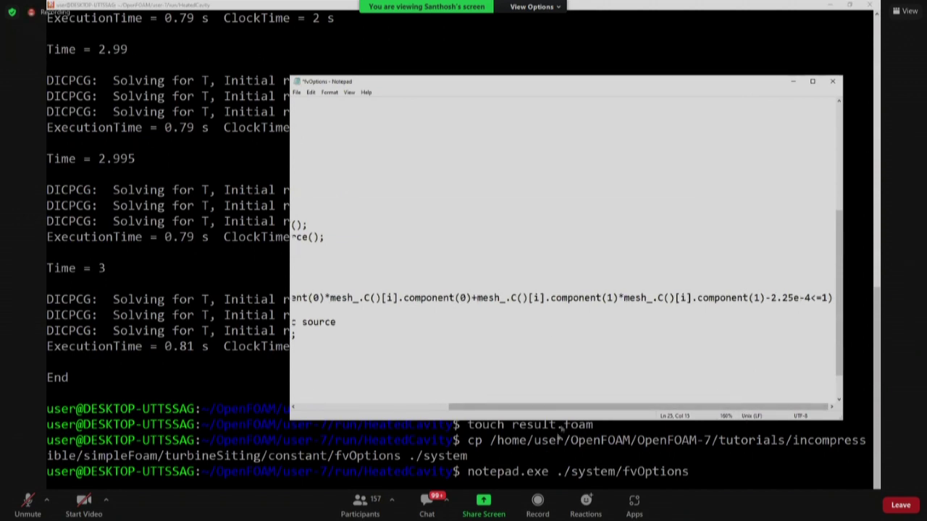
{"action": "left_click_drag", "start_coordinate": [568, 410], "coordinate": [432, 420]}
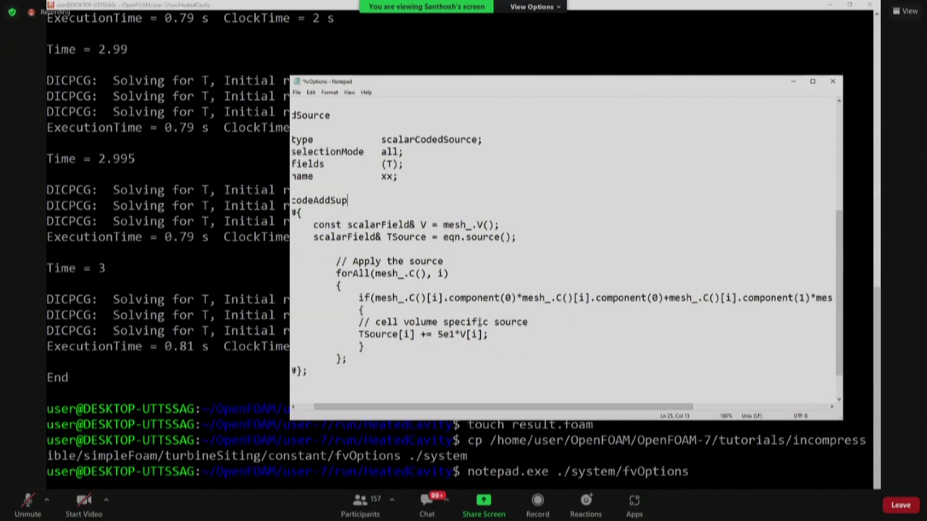
{"action": "left_click_drag", "start_coordinate": [491, 410], "coordinate": [546, 410]}
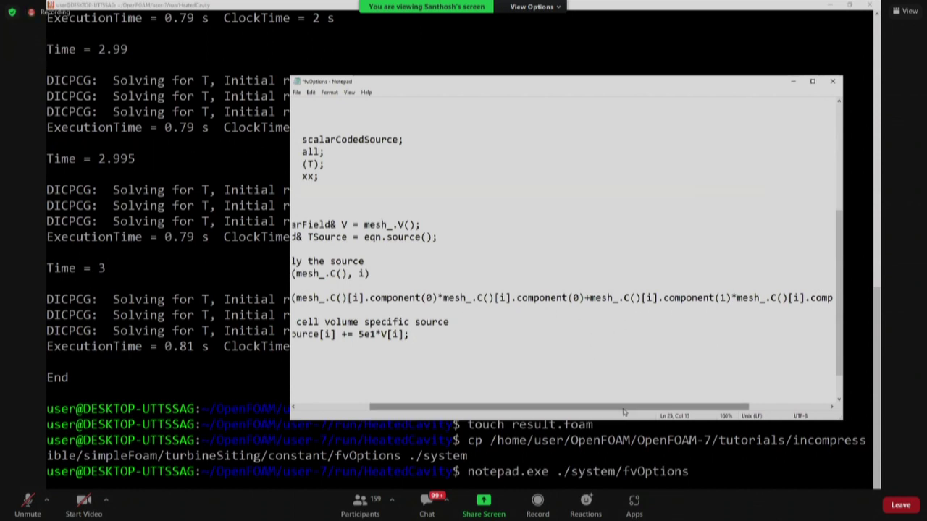
{"action": "left_click_drag", "start_coordinate": [629, 407], "coordinate": [572, 406]}
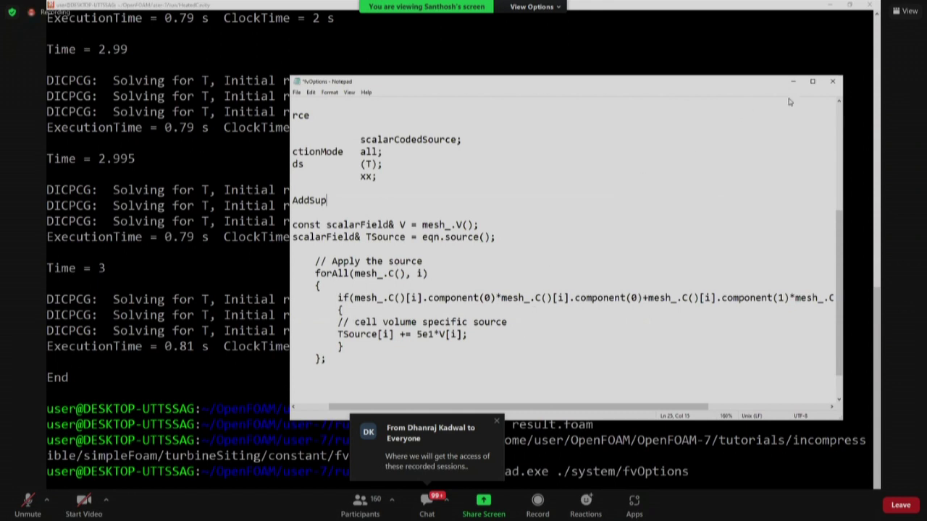
{"action": "left_click", "coordinate": [833, 84]}
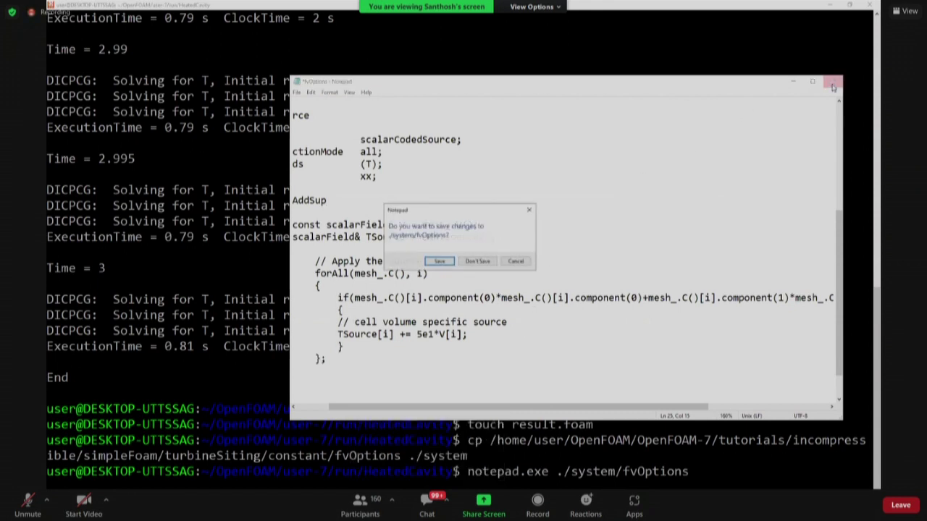
Step: Save fvOptions, close Session1.txt, and clean the case with foamCleanTutorials
{"action": "left_click", "coordinate": [446, 261]}
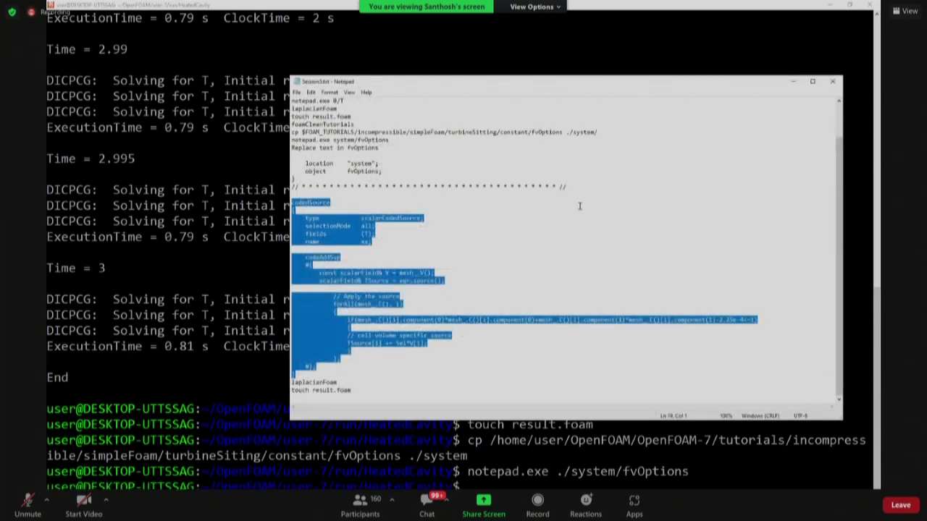
{"action": "left_click", "coordinate": [833, 81]}
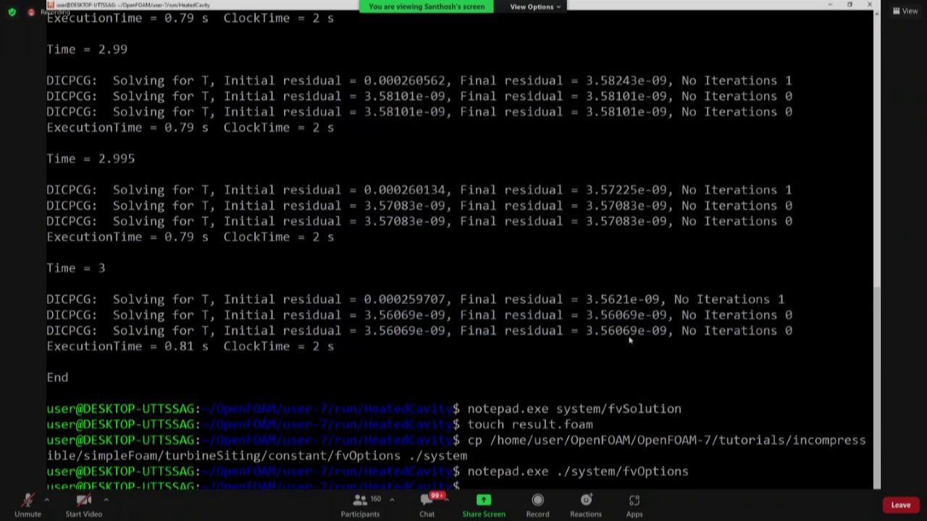
{"action": "type", "text": "foamCleanT"}
{"action": "key", "text": "Tab"}
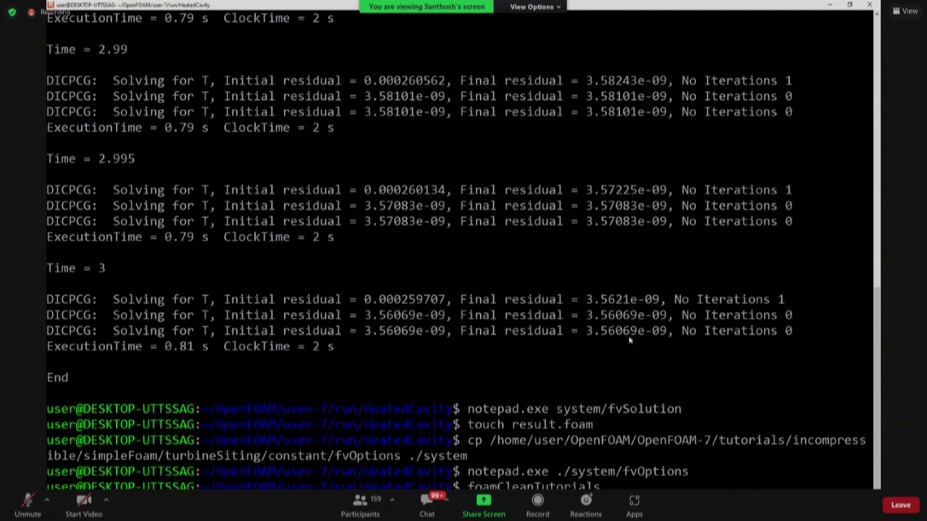
{"action": "key", "text": "Return"}
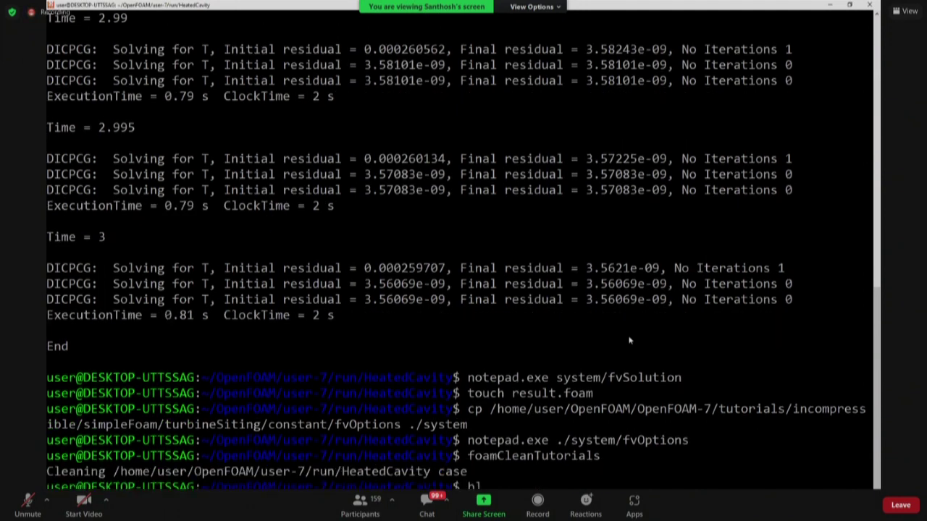
Step: Rebuild the mesh with blockMesh and rerun laplacianFoam through to Time = 3
{"action": "type", "text": "blockMesh"}
{"action": "key", "text": "Return"}
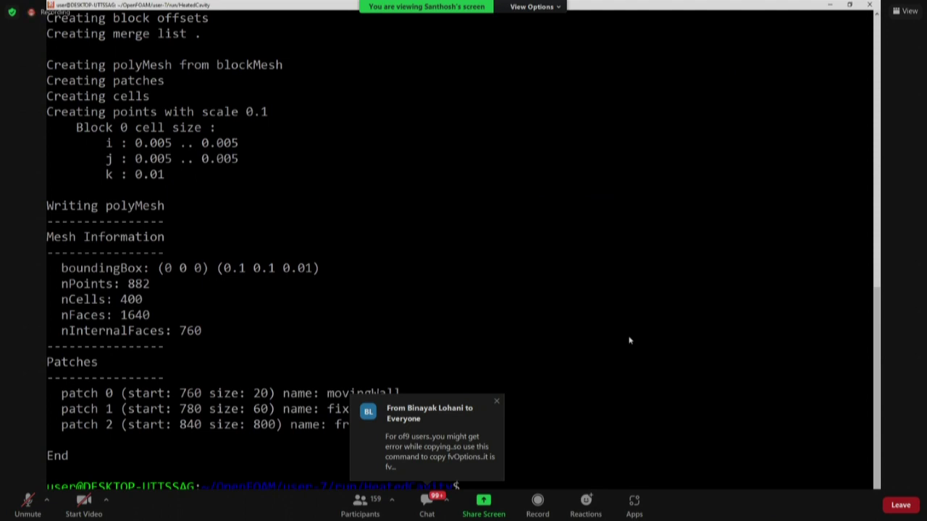
{"action": "key", "text": "Up"}
{"action": "key", "text": "Up"}
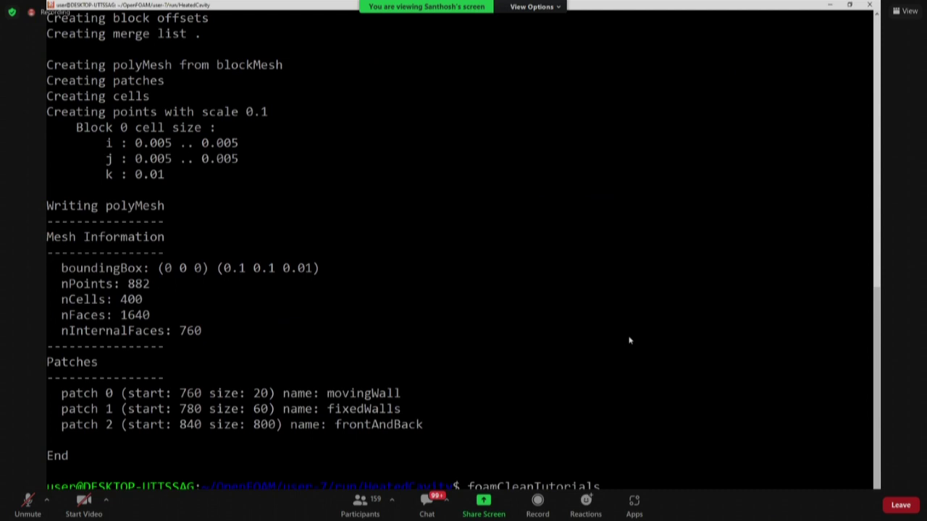
{"action": "key", "text": "Up"}
{"action": "key", "text": "Down"}
{"action": "key", "text": "Down"}
{"action": "key", "text": "Down"}
{"action": "type", "text": "lan"}
{"action": "type", "text": "lacianFoam"}
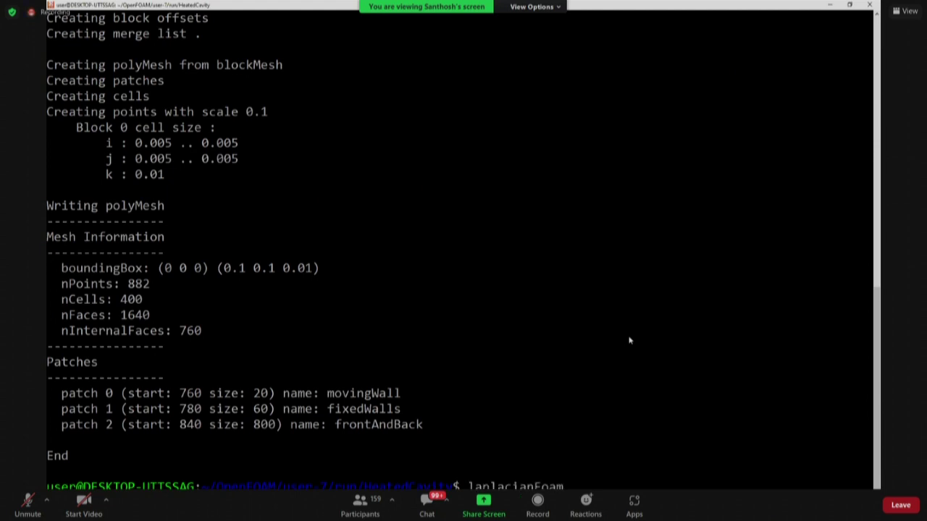
{"action": "key", "text": "Return"}
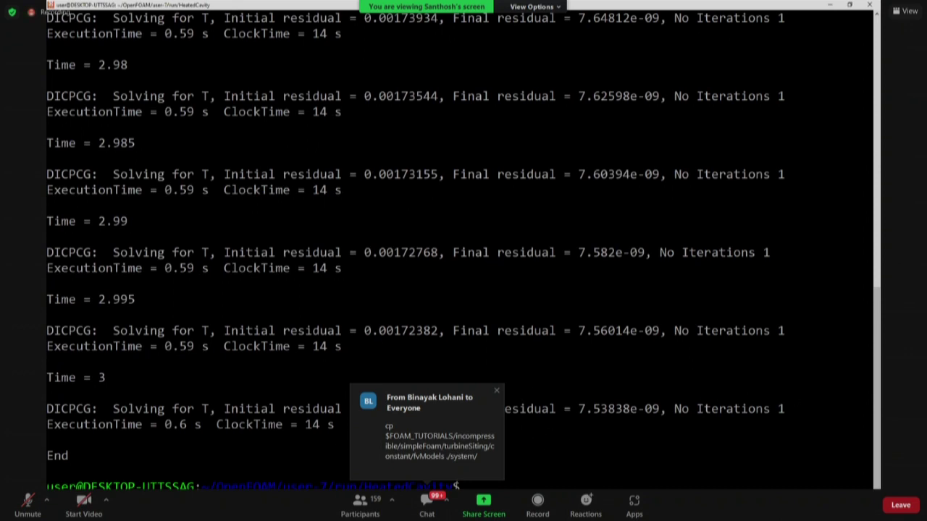
Step: Type touch at the prompt, then set Zoom to Side-by-side: Speaker and widen the shared screen
{"action": "type", "text": "touch"}
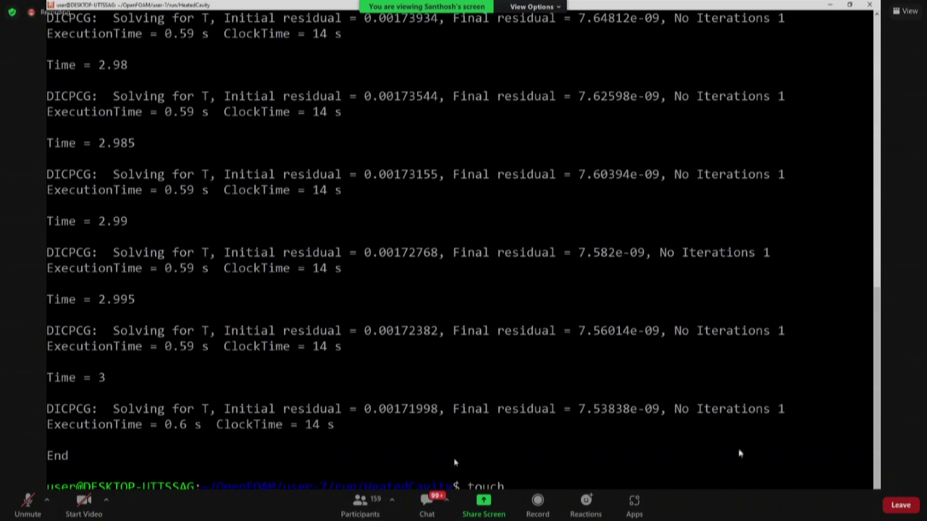
{"action": "left_click", "coordinate": [906, 11]}
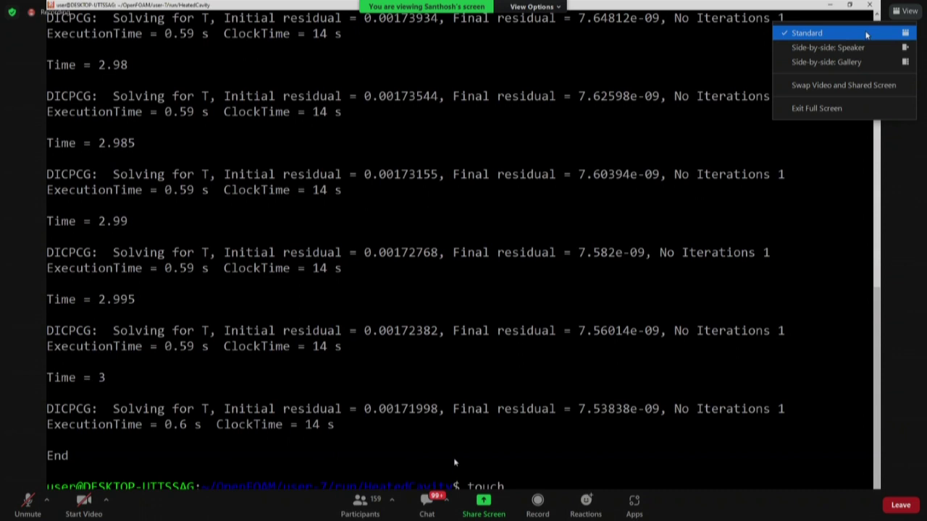
{"action": "left_click", "coordinate": [827, 48]}
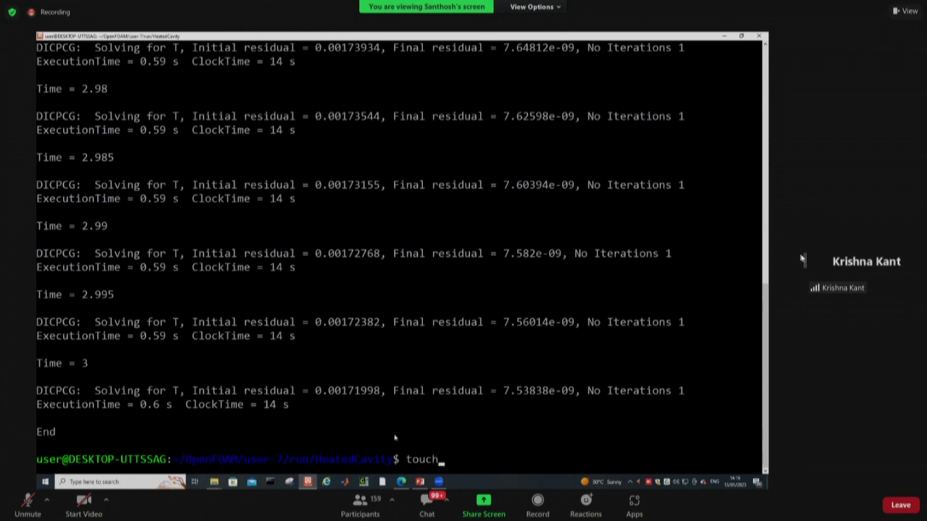
{"action": "left_click_drag", "start_coordinate": [805, 260], "coordinate": [822, 261]}
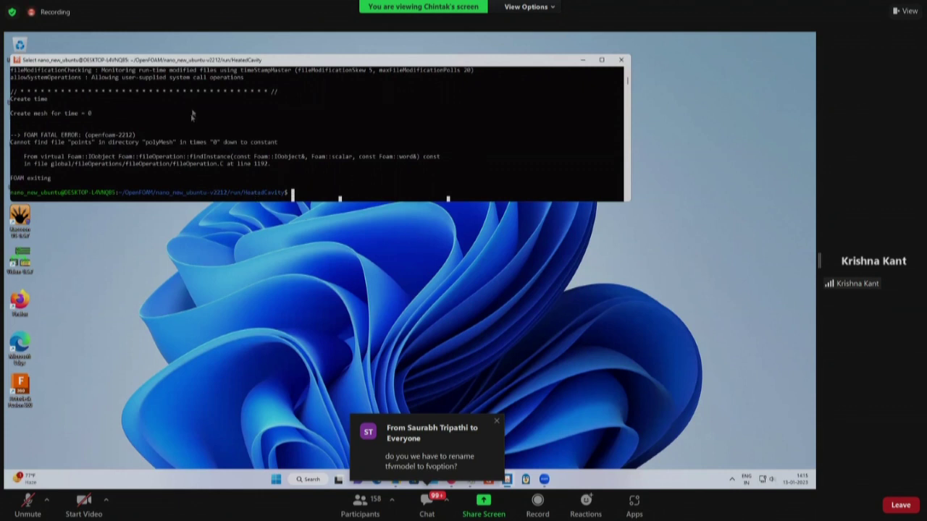
Step: Clean the participant's HeatedCavity case with foamCleanTutorials and rebuild its mesh with blockMesh
{"action": "scroll", "coordinate": [160, 175], "scroll_direction": "up", "scroll_amount": 2, "text": "ctrl"}
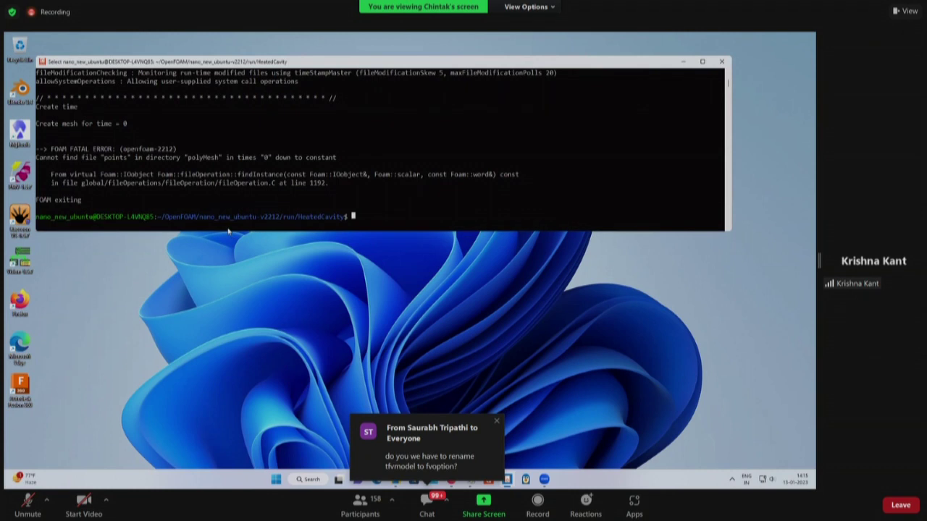
{"action": "scroll", "coordinate": [202, 191], "scroll_direction": "up", "scroll_amount": 1}
{"action": "scroll", "coordinate": [201, 191], "scroll_direction": "down", "scroll_amount": 1}
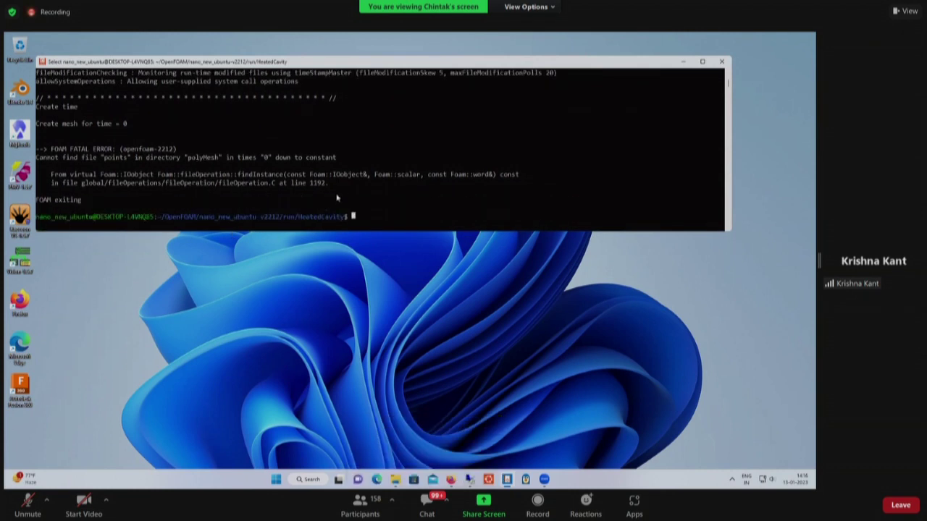
{"action": "type", "text": "foamCleanTutorials"}
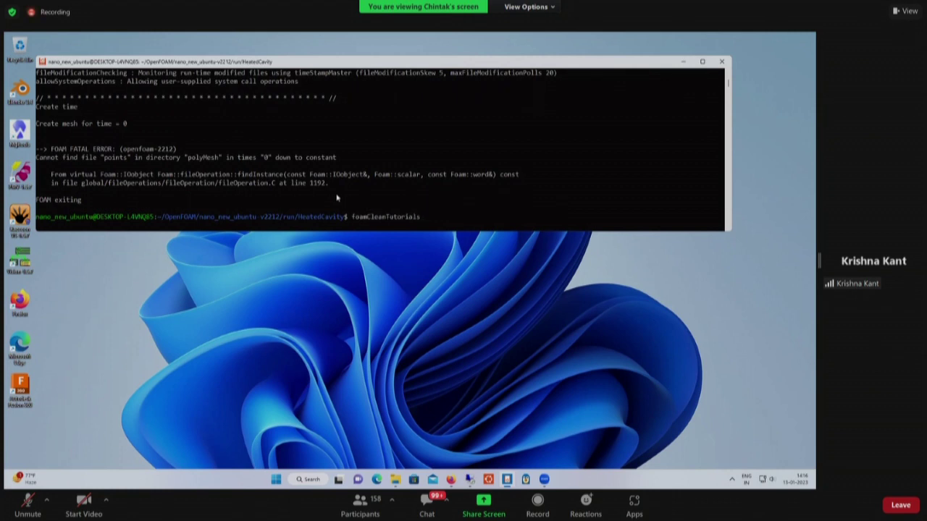
{"action": "key", "text": "Return"}
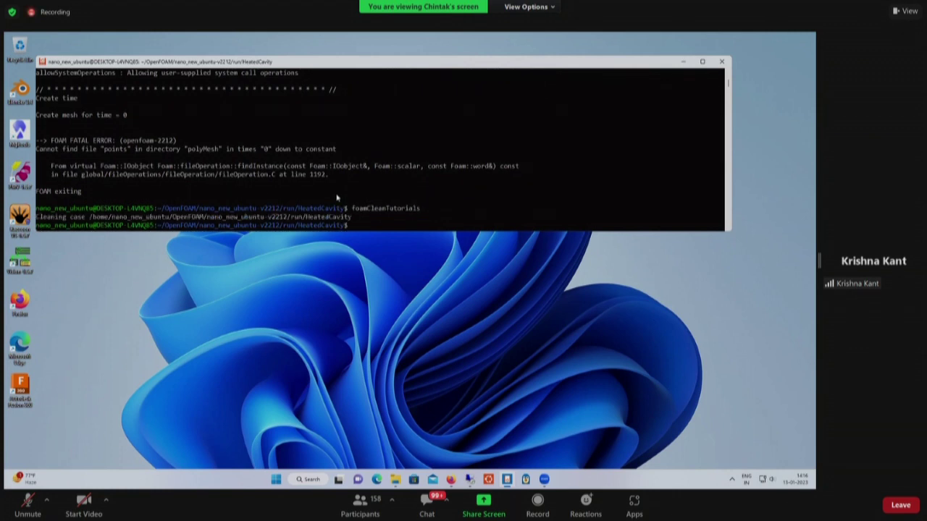
{"action": "type", "text": "blockMesh"}
{"action": "key", "text": "Return"}
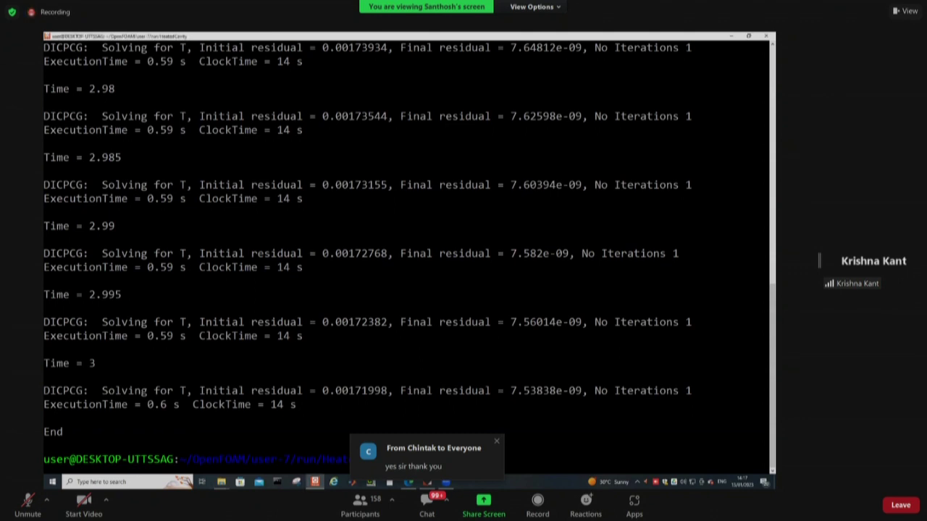
Step: Finish 'touch result.foam' to create the case file, then launch ParaView and confirm the pop-up
{"action": "type", "text": "oam"}
{"action": "key", "text": "Return"}
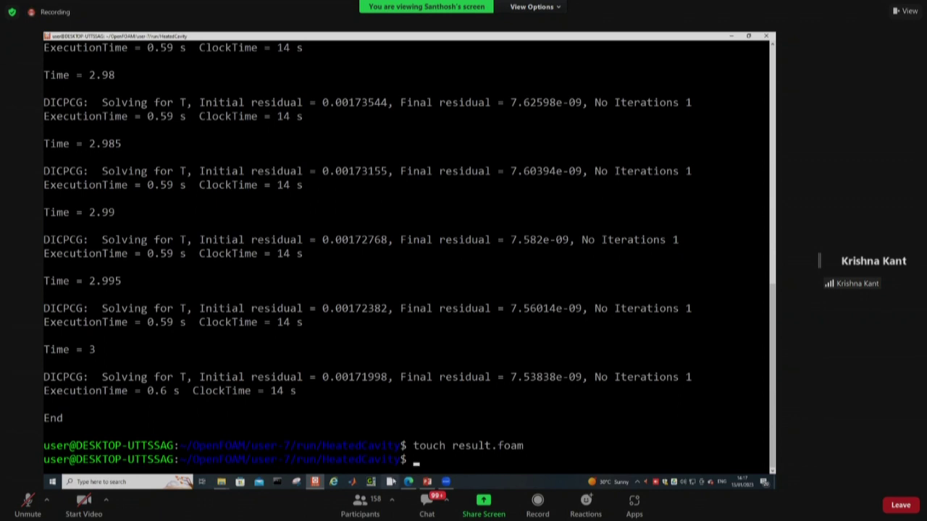
{"action": "left_click", "coordinate": [392, 481]}
{"action": "left_click", "coordinate": [442, 265]}
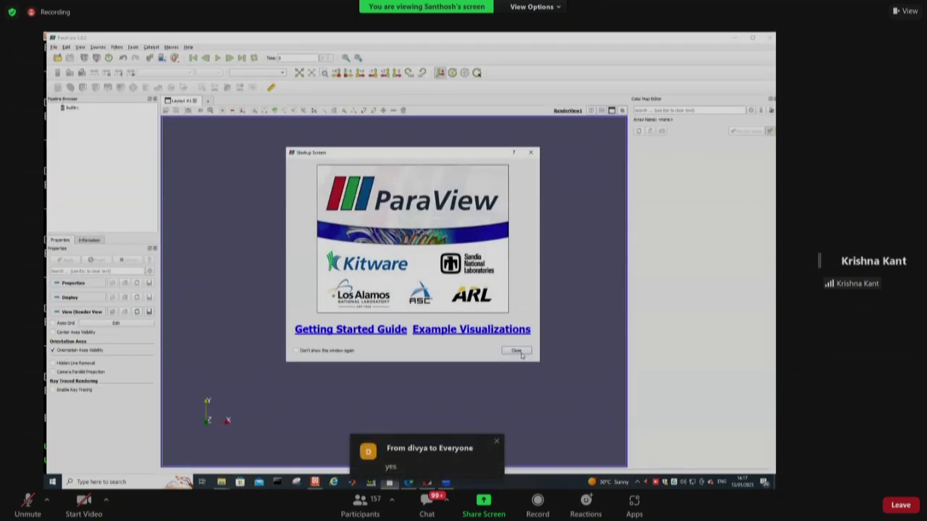
Step: Dismiss the Startup Screen and browse File > Open to OpenFOAM/user-7/run/HeatedCavity
{"action": "left_click", "coordinate": [516, 351]}
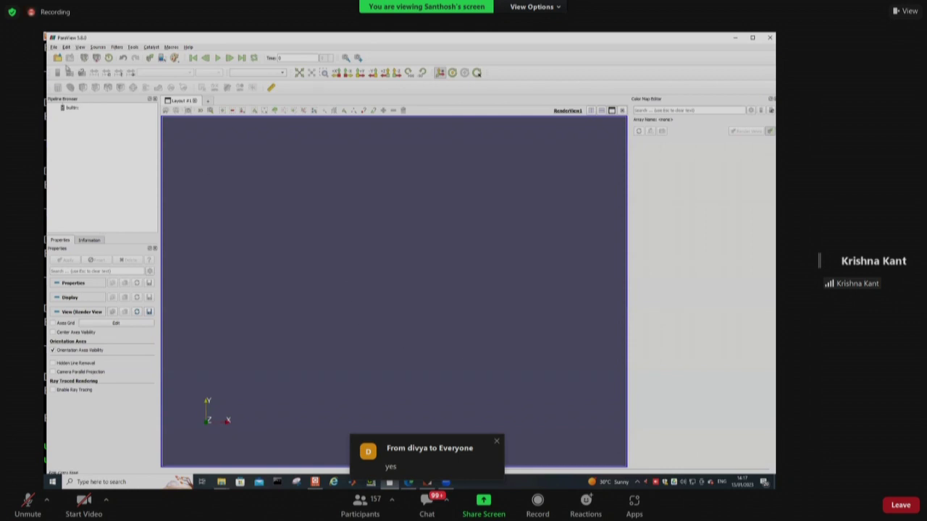
{"action": "left_click", "coordinate": [54, 48]}
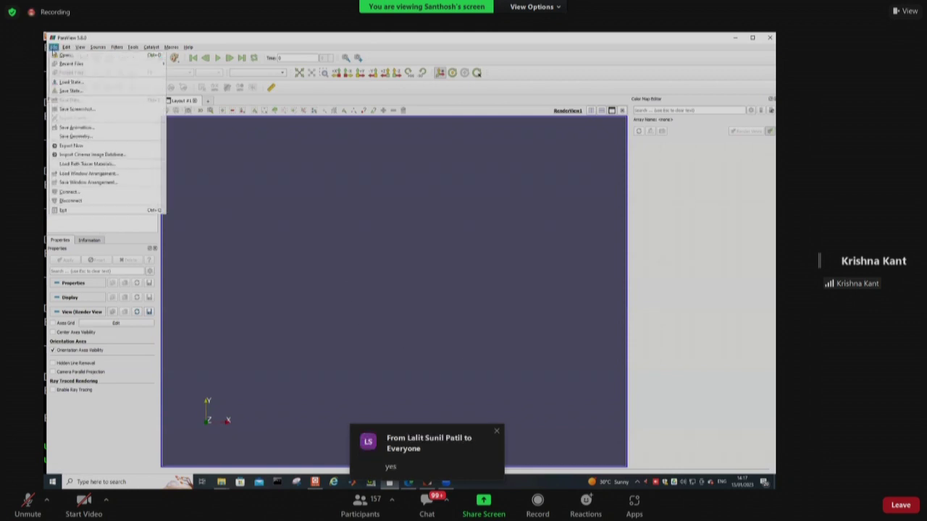
{"action": "left_click", "coordinate": [65, 55]}
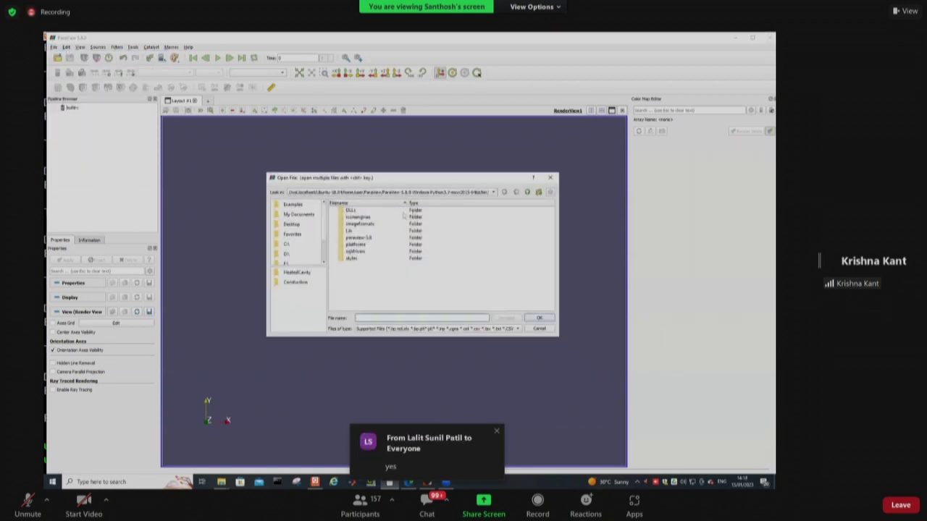
{"action": "left_click", "coordinate": [450, 193]}
{"action": "left_click", "coordinate": [347, 170]}
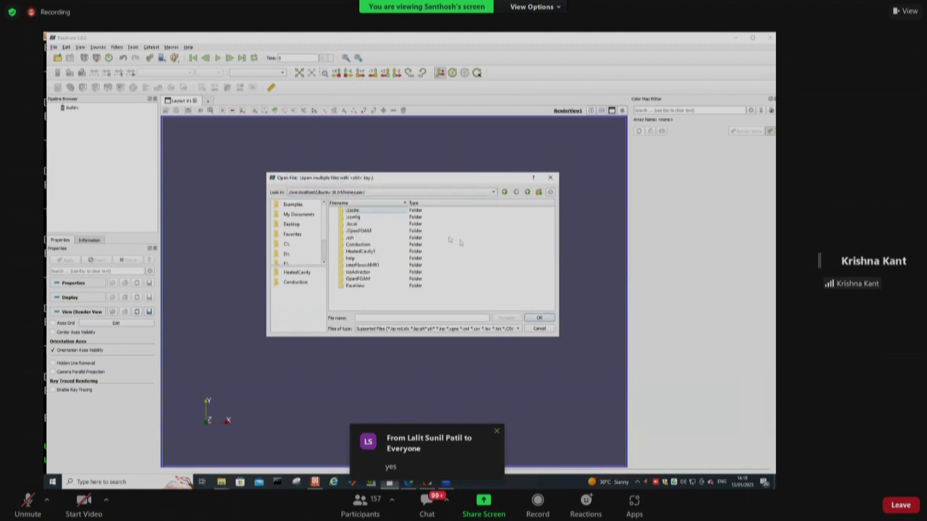
{"action": "left_click", "coordinate": [362, 245]}
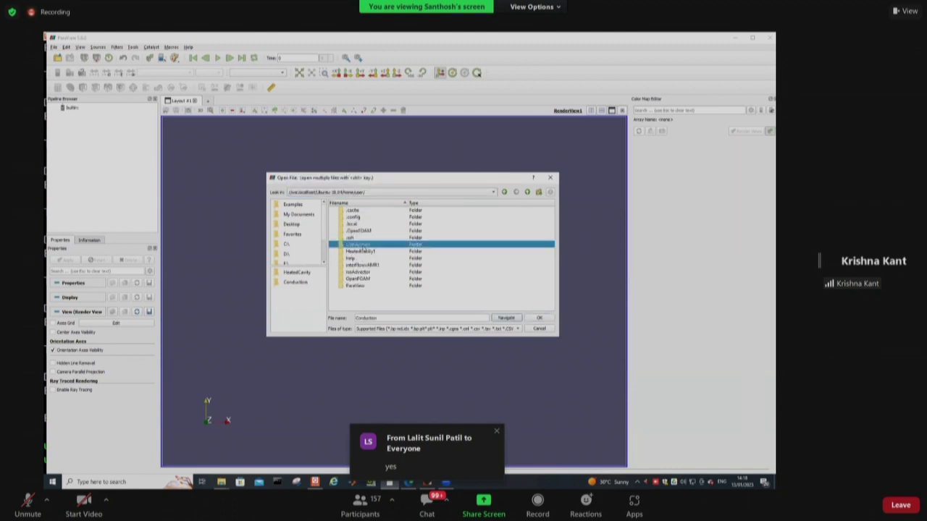
{"action": "double_click", "coordinate": [361, 278]}
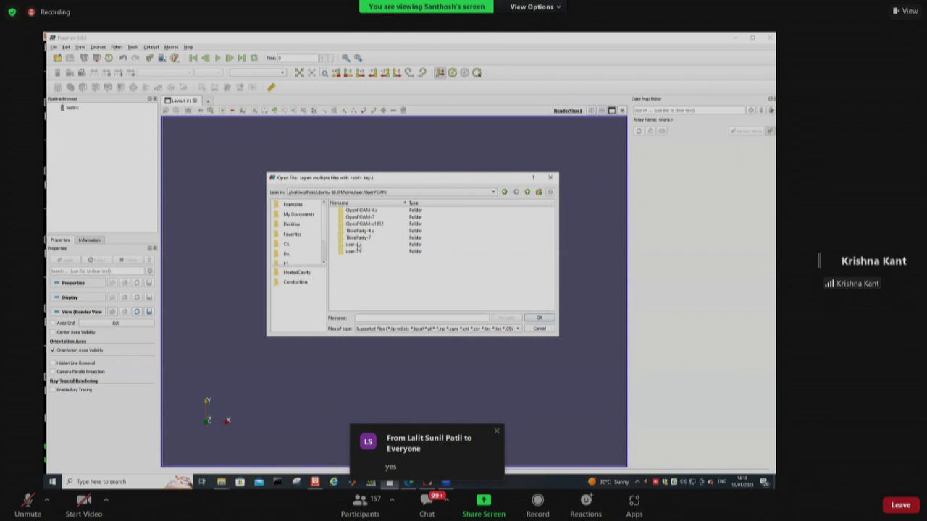
{"action": "double_click", "coordinate": [357, 251]}
{"action": "double_click", "coordinate": [364, 219]}
{"action": "double_click", "coordinate": [366, 212]}
Step: Load result.foam so the cavity mesh renders as a solid-colour surface
{"action": "left_click", "coordinate": [371, 279]}
{"action": "left_click", "coordinate": [539, 317]}
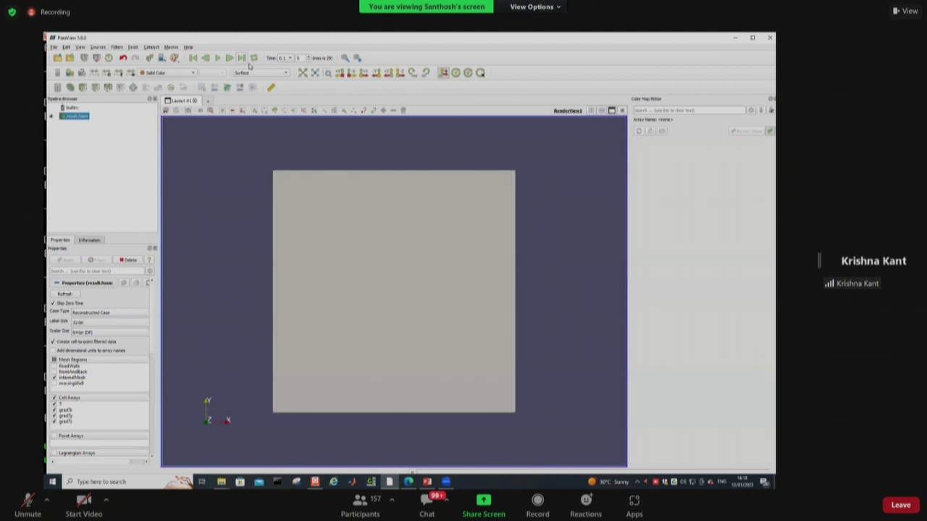
{"action": "left_click", "coordinate": [181, 74]}
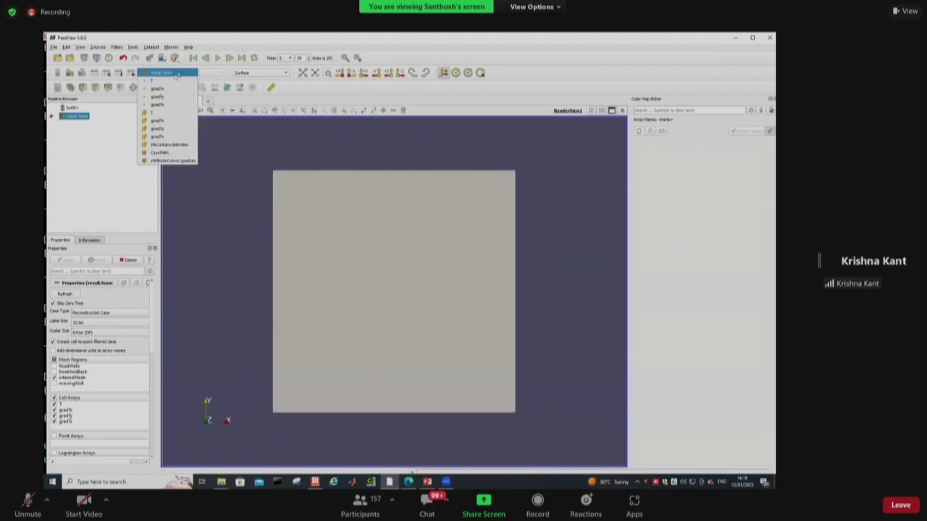
Step: Colour the square by T, enlarge its colour legend, then minimise ParaView
{"action": "left_click", "coordinate": [184, 96]}
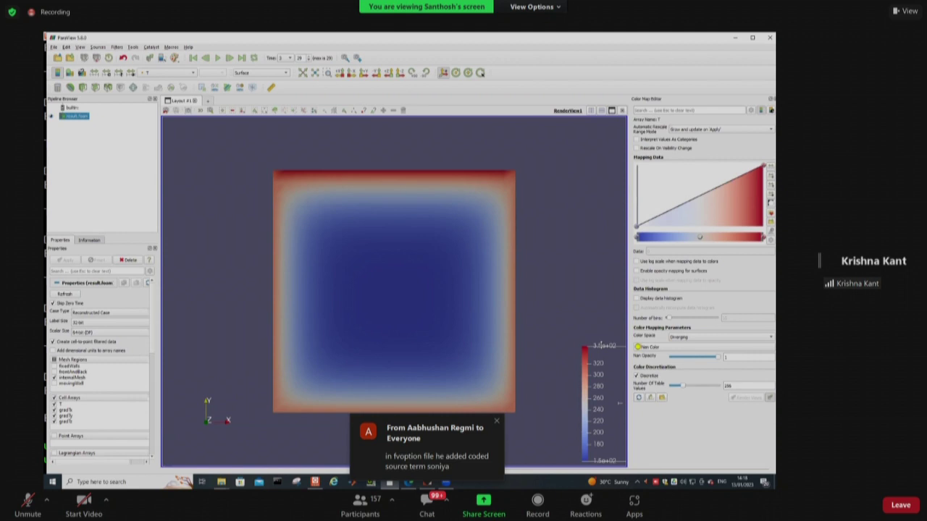
{"action": "left_click_drag", "start_coordinate": [601, 346], "coordinate": [548, 216]}
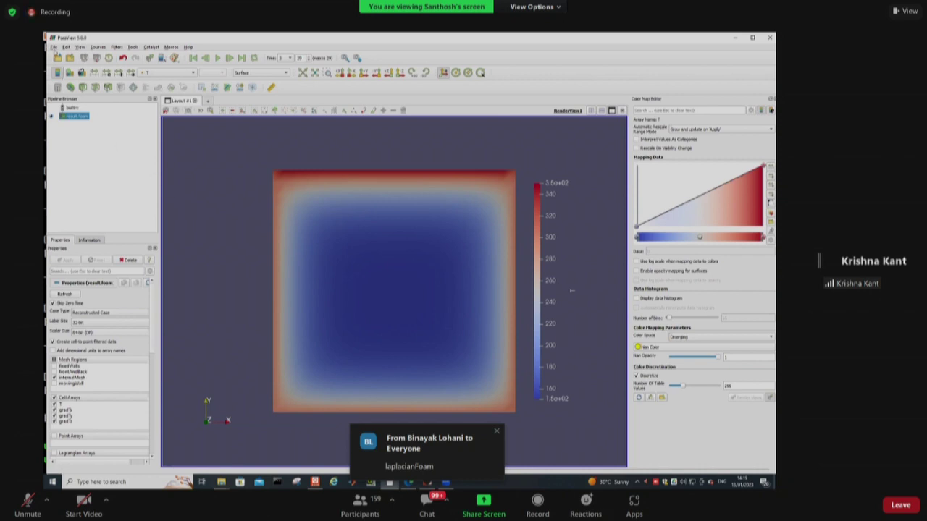
{"action": "left_click", "coordinate": [736, 37]}
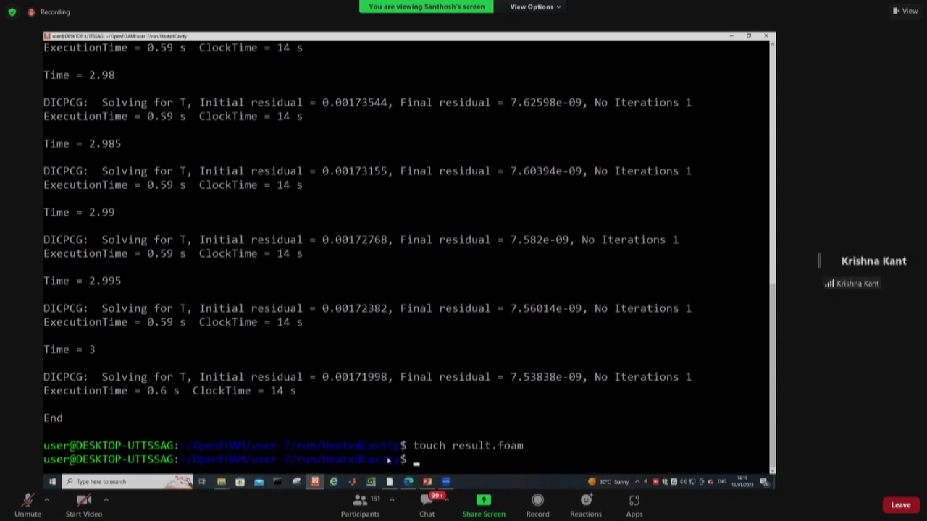
Step: List the HeatedCavity files and move up to the run folder with cd .
{"action": "type", "text": "ls"}
{"action": "key", "text": "Return"}
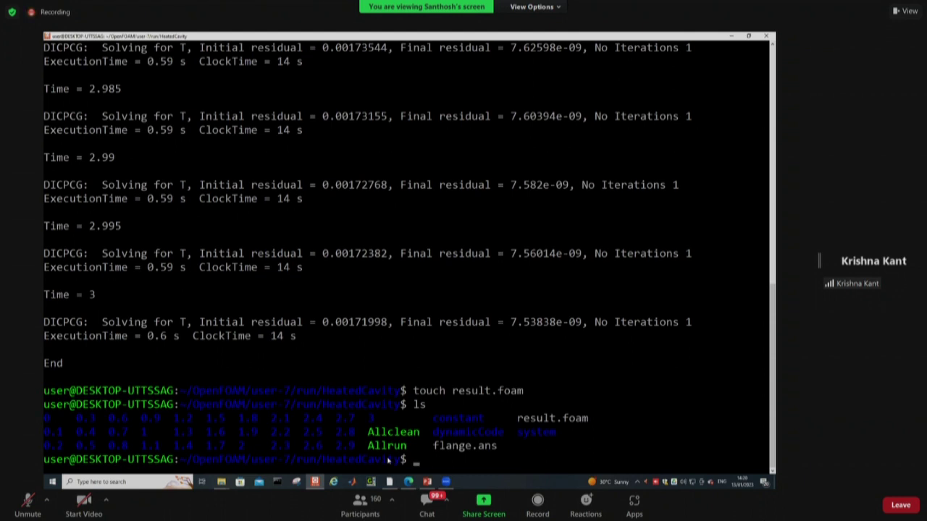
{"action": "type", "text": "cd"}
{"action": "type", "text": ".."}
{"action": "key", "text": "Return"}
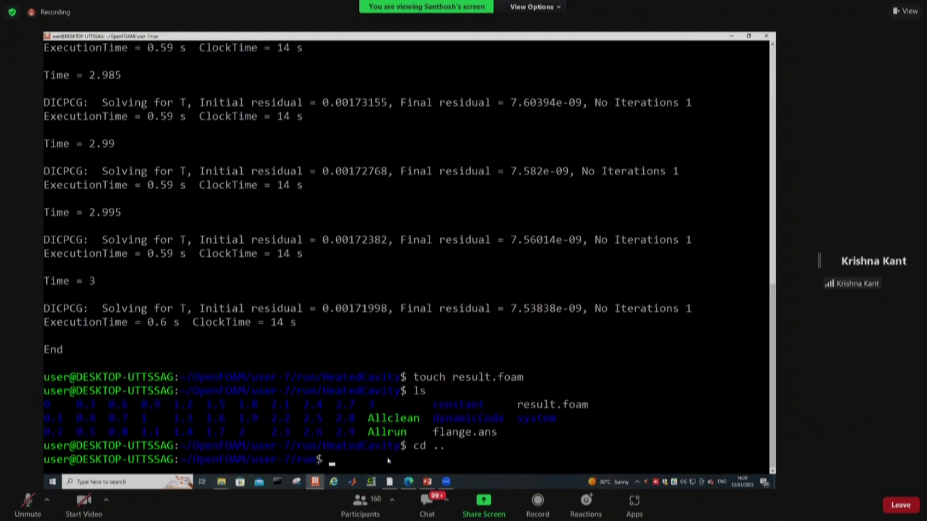
Step: Run a first cp -r of the basic/laplacianFoam/flange tutorial
{"action": "type", "text": "cp -r $FOAM_TUT"}
{"action": "key", "text": "Tab"}
{"action": "type", "text": "/"}
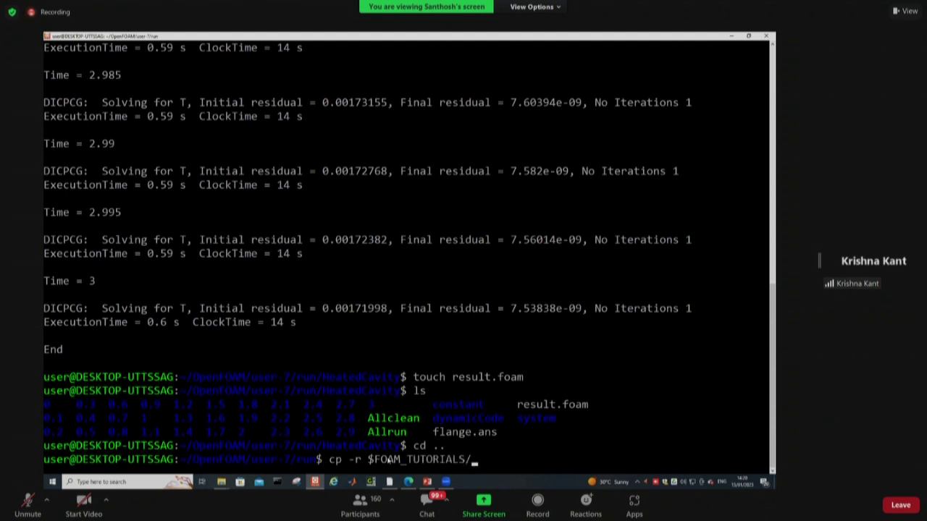
{"action": "type", "text": "basi"}
{"action": "key", "text": "Tab"}
{"action": "type", "text": "lapl"}
{"action": "key", "text": "Tab"}
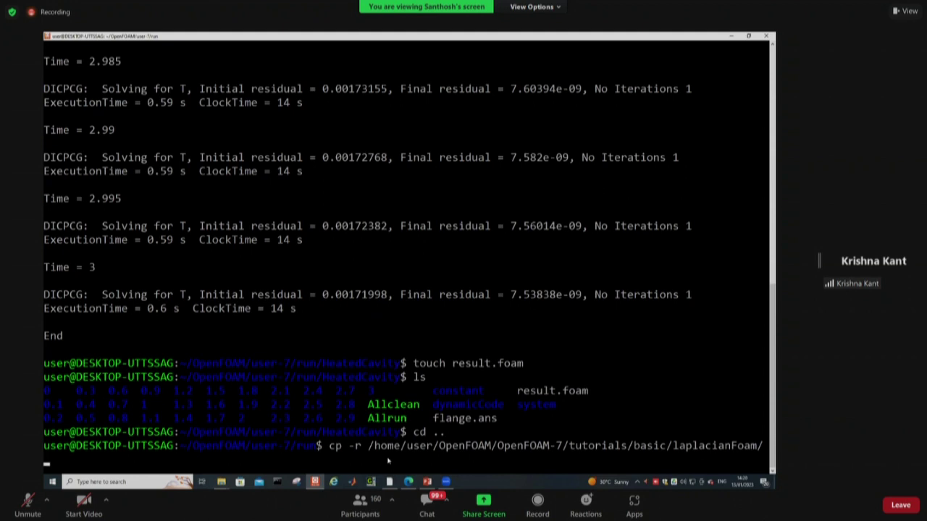
{"action": "type", "text": "flange"}
{"action": "key", "text": "Return"}
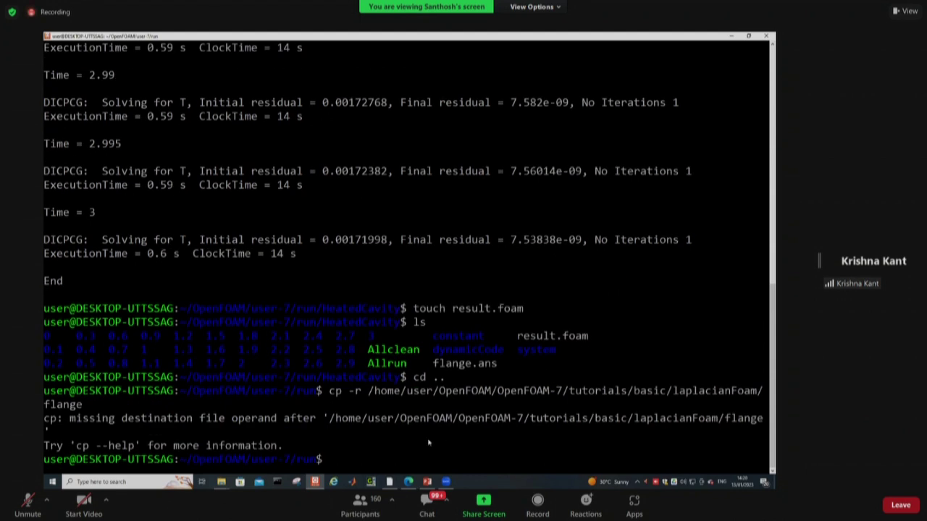
Step: Rerun the copy as cp -r $FOAM_TUTORIALS/basic/laplacianFoam/flange/ . into the run folder
{"action": "key", "text": "Up"}
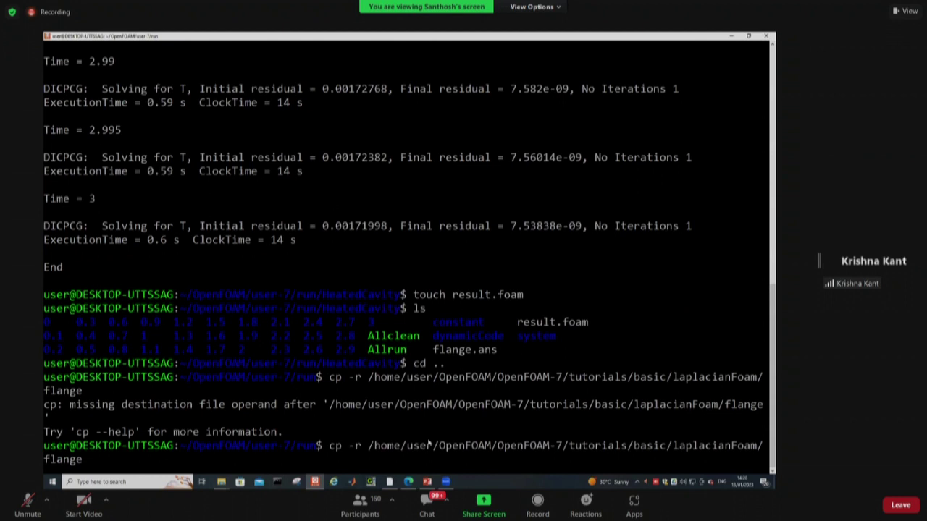
{"action": "key", "text": "Left"}
{"action": "key", "text": "Left"}
{"action": "key", "text": "Left"}
{"action": "key", "text": "Left"}
{"action": "key", "text": "Left"}
{"action": "key", "text": "Left"}
{"action": "key", "text": "Left"}
{"action": "key", "text": "Left"}
{"action": "key", "text": "Left"}
{"action": "key", "text": "Left"}
{"action": "key", "text": "Left"}
{"action": "key", "text": "Left"}
{"action": "key", "text": "Left"}
{"action": "key", "text": "Left"}
{"action": "key", "text": "Left"}
{"action": "key", "text": "Left"}
{"action": "key", "text": "Left"}
{"action": "key", "text": "Left"}
{"action": "key", "text": "Left"}
{"action": "key", "text": "Left"}
{"action": "key", "text": "Left"}
{"action": "key", "text": "Right"}
{"action": "key", "text": "Right"}
{"action": "key", "text": "Right"}
{"action": "key", "text": "Right"}
{"action": "key", "text": "Right"}
{"action": "key", "text": "Right"}
{"action": "key", "text": "Right"}
{"action": "key", "text": "Right"}
{"action": "key", "text": "Right"}
{"action": "key", "text": "Right"}
{"action": "key", "text": "BackSpace"}
{"action": "key", "text": "BackSpace"}
{"action": "key", "text": "BackSpace"}
{"action": "key", "text": "BackSpace"}
{"action": "key", "text": "BackSpace"}
{"action": "key", "text": "BackSpace"}
{"action": "key", "text": "BackSpace"}
{"action": "key", "text": "BackSpace"}
{"action": "key", "text": "BackSpace"}
{"action": "key", "text": "BackSpace"}
{"action": "key", "text": "BackSpace"}
{"action": "key", "text": "BackSpace"}
{"action": "key", "text": "BackSpace"}
{"action": "key", "text": "BackSpace"}
{"action": "key", "text": "BackSpace"}
{"action": "key", "text": "BackSpace"}
{"action": "key", "text": "BackSpace"}
{"action": "key", "text": "BackSpace"}
{"action": "key", "text": "BackSpace"}
{"action": "key", "text": "BackSpace"}
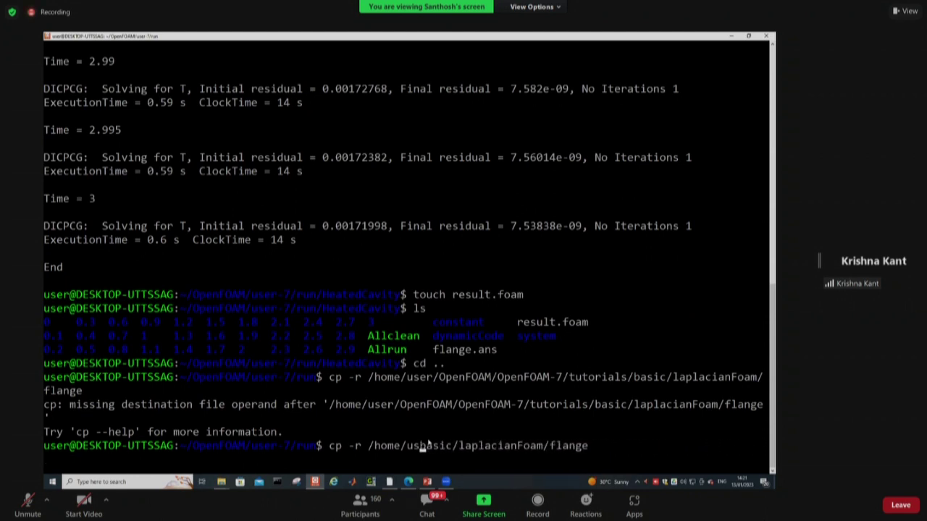
{"action": "key", "text": "BackSpace"}
{"action": "key", "text": "BackSpace"}
{"action": "key", "text": "BackSpace"}
{"action": "key", "text": "BackSpace"}
{"action": "key", "text": "BackSpace"}
{"action": "key", "text": "BackSpace"}
{"action": "key", "text": "BackSpace"}
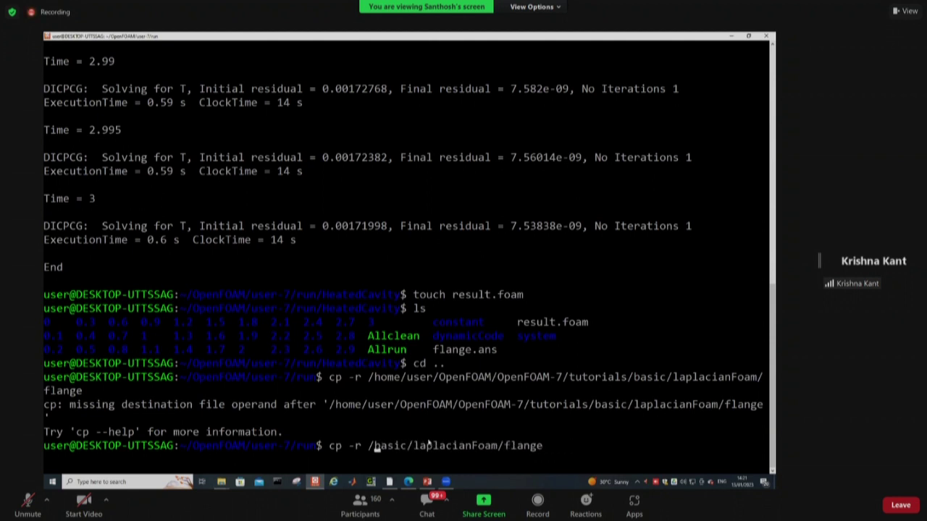
{"action": "key", "text": "BackSpace"}
{"action": "type", "text": "$FOAM"}
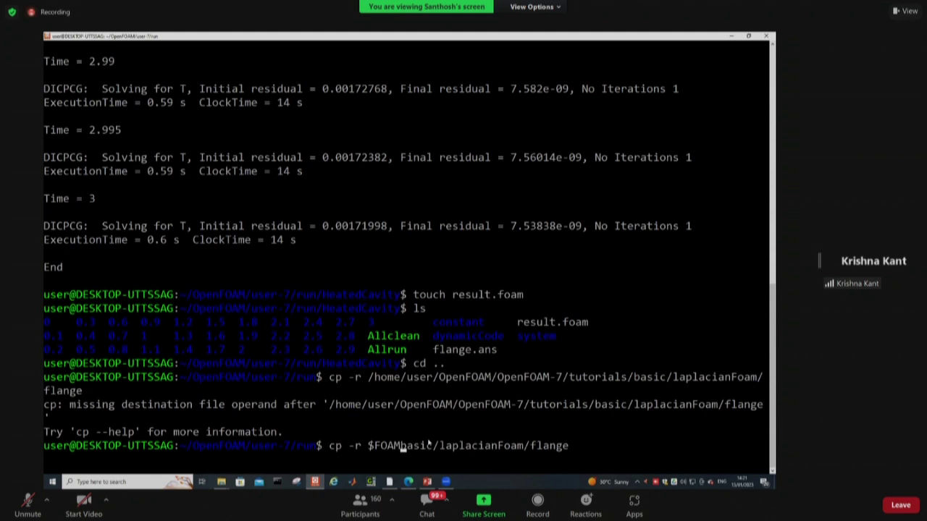
{"action": "type", "text": "_TU"}
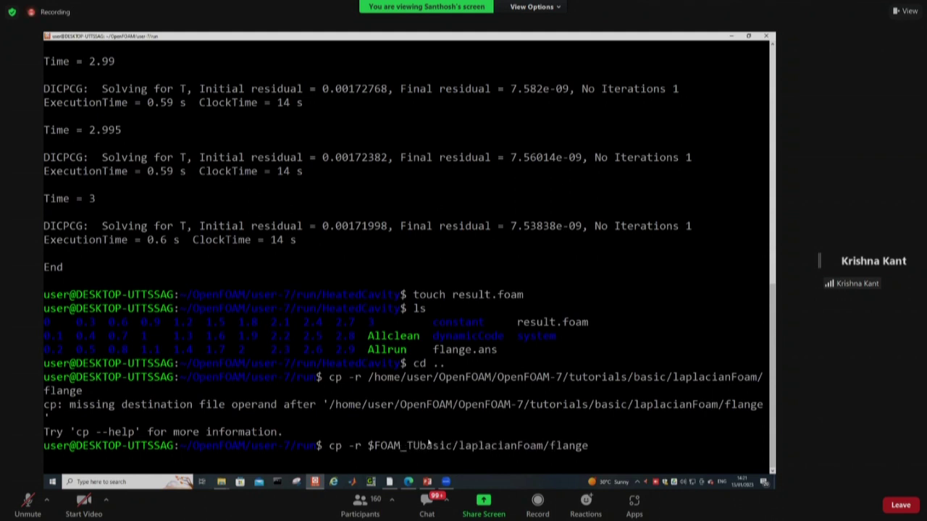
{"action": "type", "text": "T"}
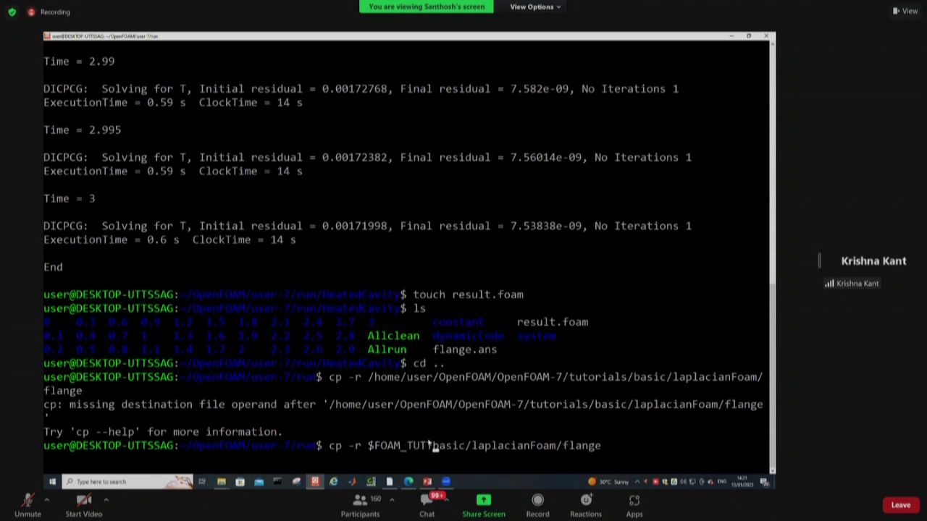
{"action": "type", "text": "ORI"}
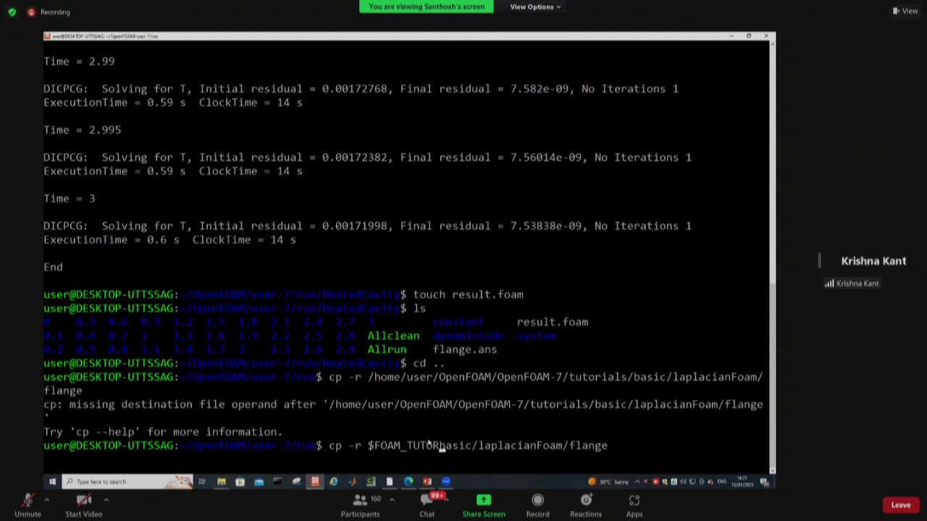
{"action": "type", "text": "ALS/"}
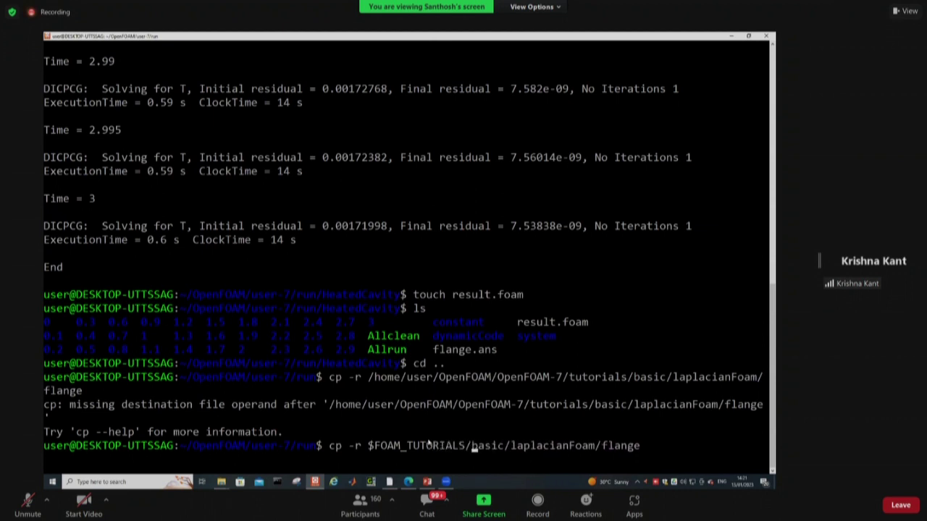
{"action": "key", "text": "Right"}
{"action": "key", "text": "Right"}
{"action": "key", "text": "Right"}
{"action": "key", "text": "Right"}
{"action": "key", "text": "Right"}
{"action": "key", "text": "Right"}
{"action": "key", "text": "Right"}
{"action": "key", "text": "Right"}
{"action": "key", "text": "Right"}
{"action": "key", "text": "Right"}
{"action": "key", "text": "Right"}
{"action": "key", "text": "Right"}
{"action": "key", "text": "Right"}
{"action": "key", "text": "Right"}
{"action": "key", "text": "Right"}
{"action": "key", "text": "Right"}
{"action": "key", "text": "Right"}
{"action": "key", "text": "Right"}
{"action": "key", "text": "Right"}
{"action": "key", "text": "Right"}
{"action": "key", "text": "Right"}
{"action": "key", "text": "Right"}
{"action": "key", "text": "Tab"}
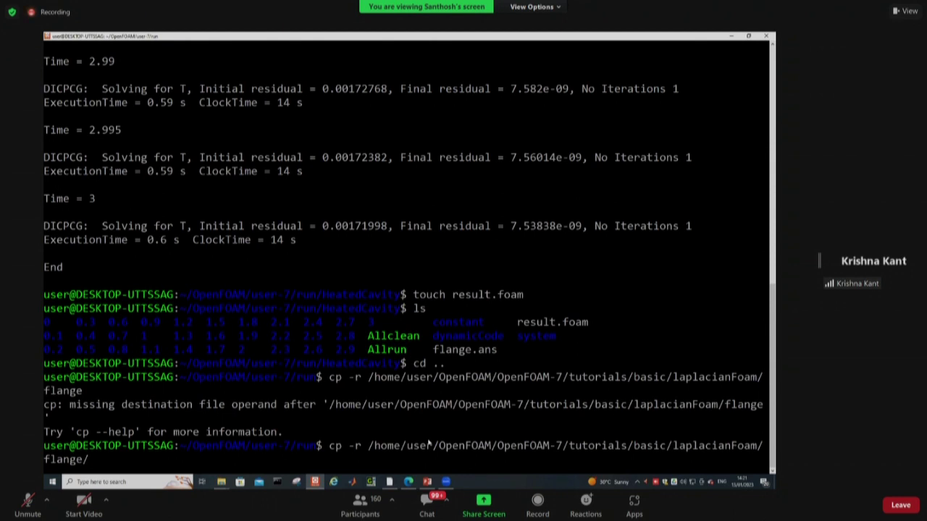
{"action": "type", "text": "."}
{"action": "key", "text": "Return"}
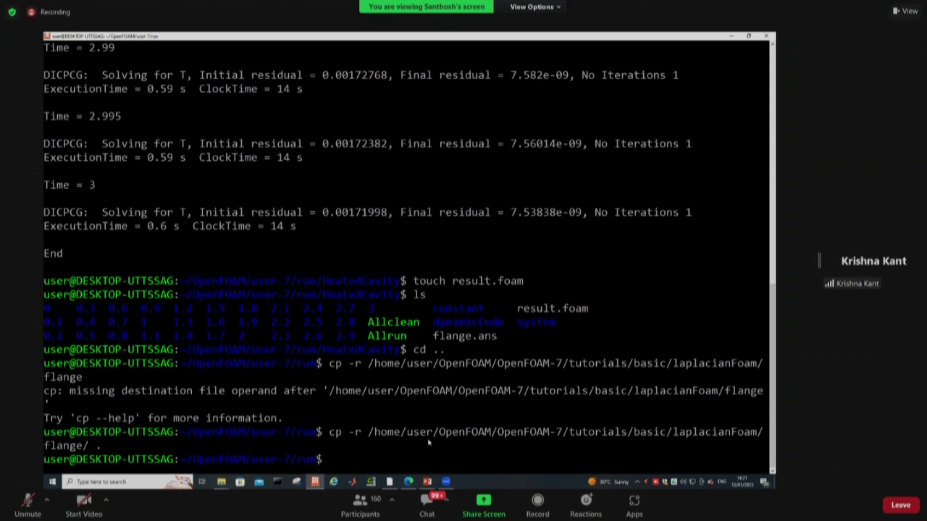
Step: Enter the flange folder and list its files: 0, Allclean, Allrun, constant, flange.ans, system
{"action": "type", "text": "cd flange"}
{"action": "key", "text": "Return"}
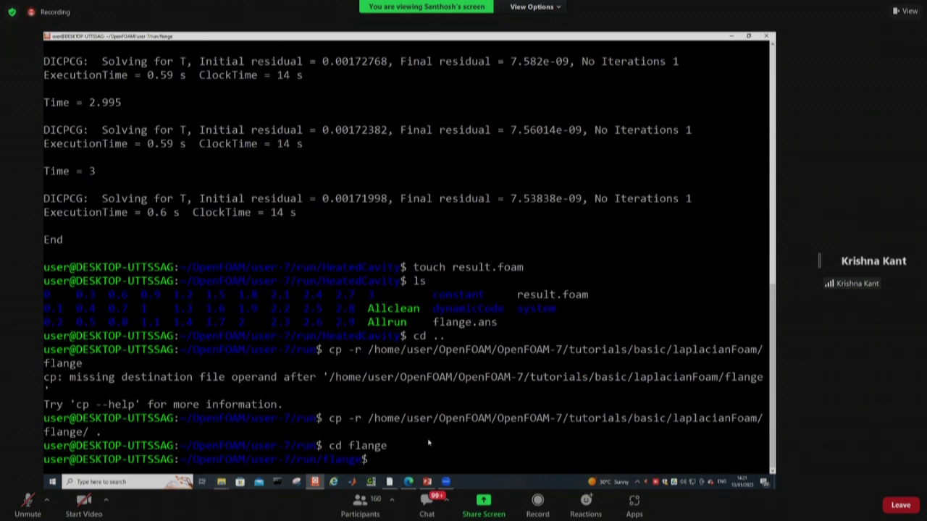
{"action": "type", "text": "ls\\"}
{"action": "key", "text": "BackSpace"}
{"action": "key", "text": "Return"}
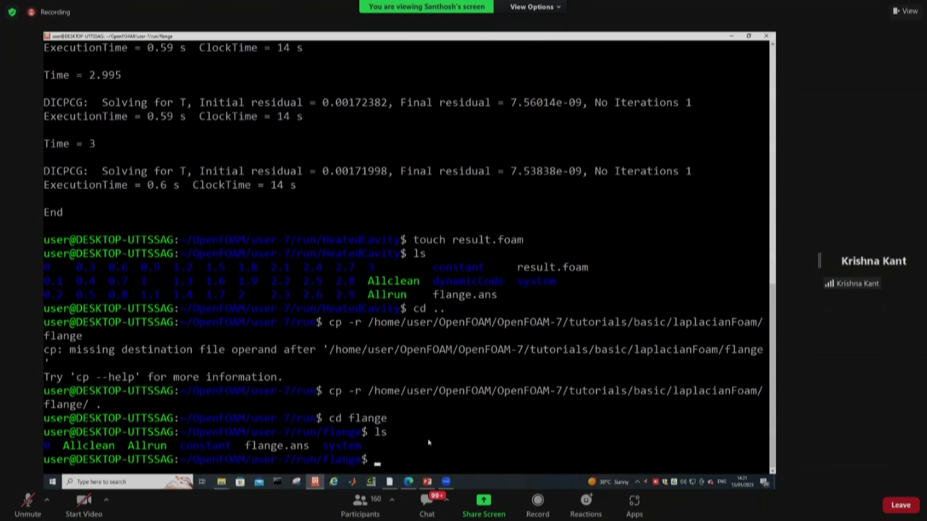
Step: Convert flange.ans with ansysToFoam at scale 1e-3, then run laplacianFoam to Time = 3
{"action": "type", "text": "ansysToFoam flange.ans "}
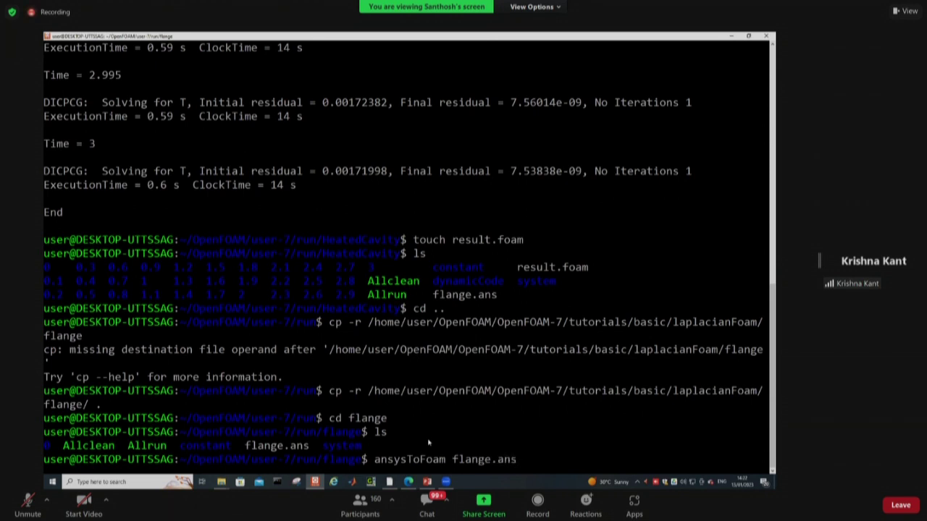
{"action": "type", "text": "-scale 1e-3"}
{"action": "key", "text": "Return"}
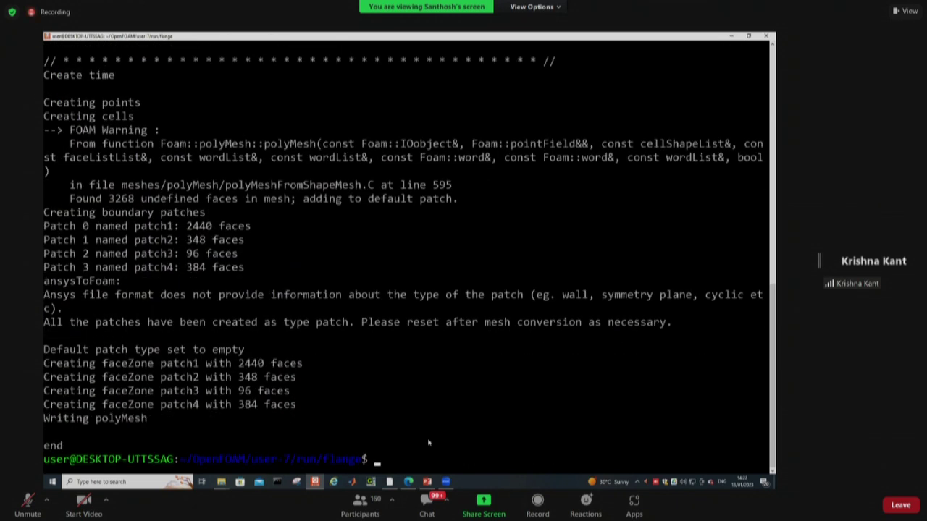
{"action": "type", "text": "laplacianFoam"}
{"action": "key", "text": "Return"}
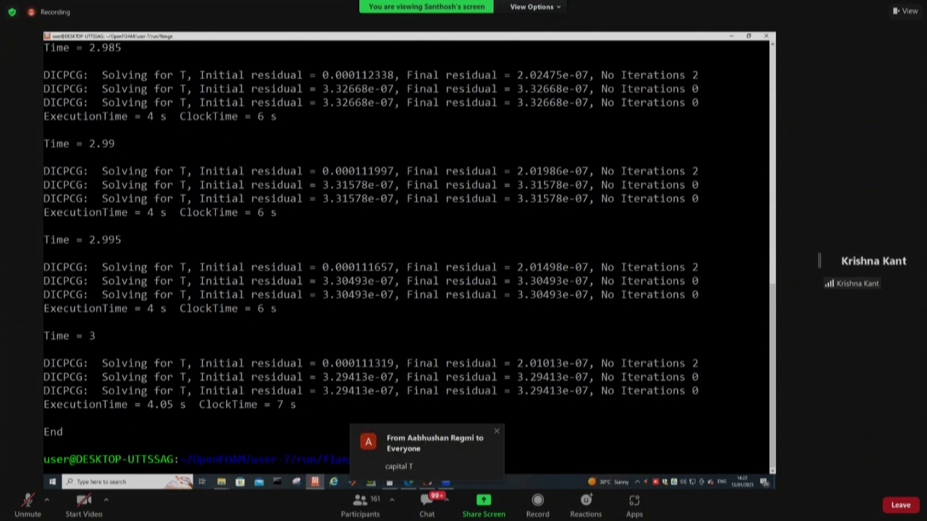
{"action": "key", "text": "Return"}
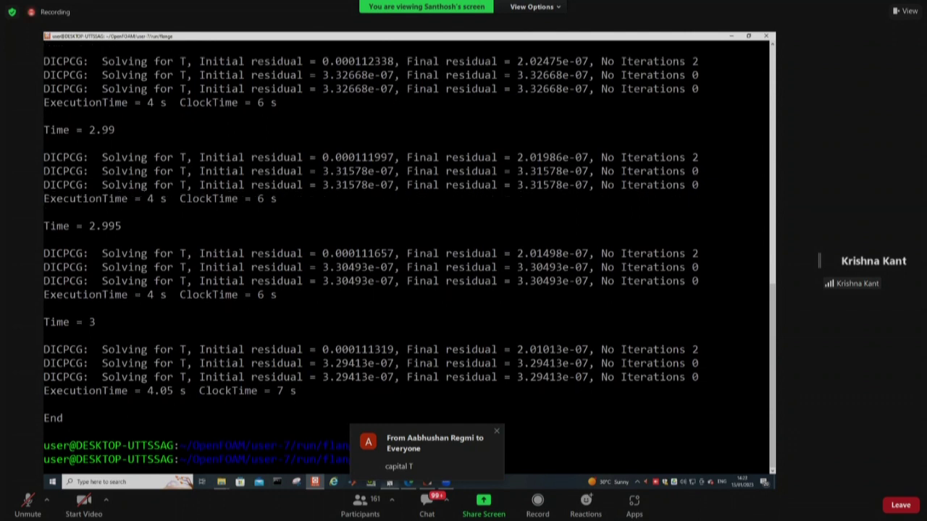
Step: In ParaView, open result.foam from the flange case folder under run
{"action": "left_click", "coordinate": [389, 482]}
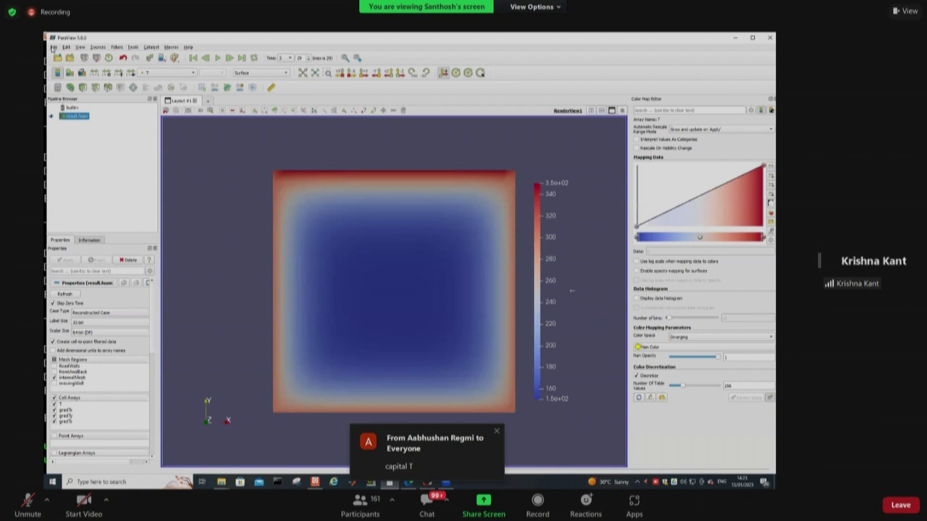
{"action": "left_click", "coordinate": [53, 47]}
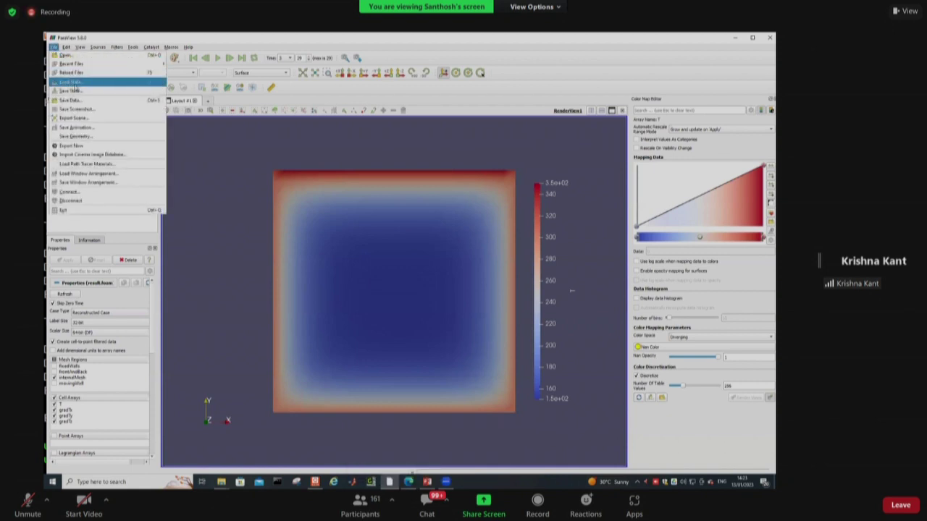
{"action": "left_click", "coordinate": [70, 64]}
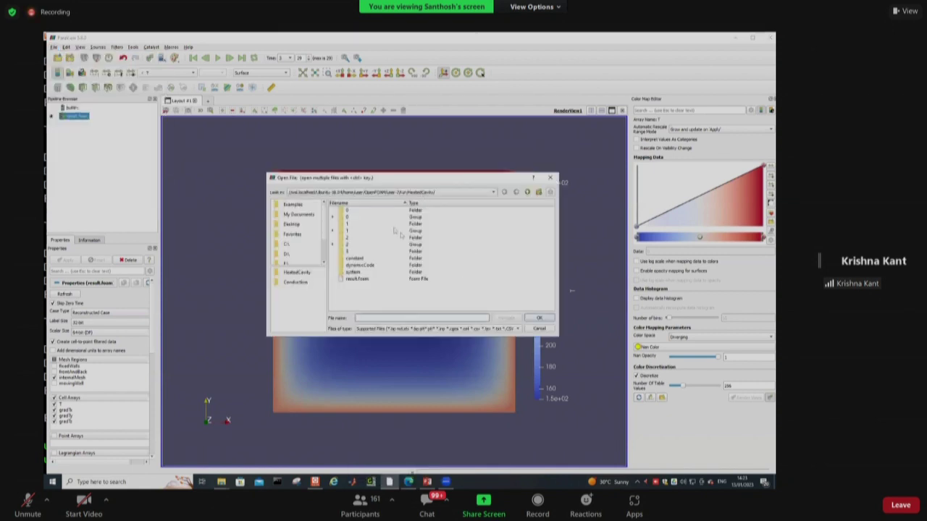
{"action": "left_click", "coordinate": [494, 193]}
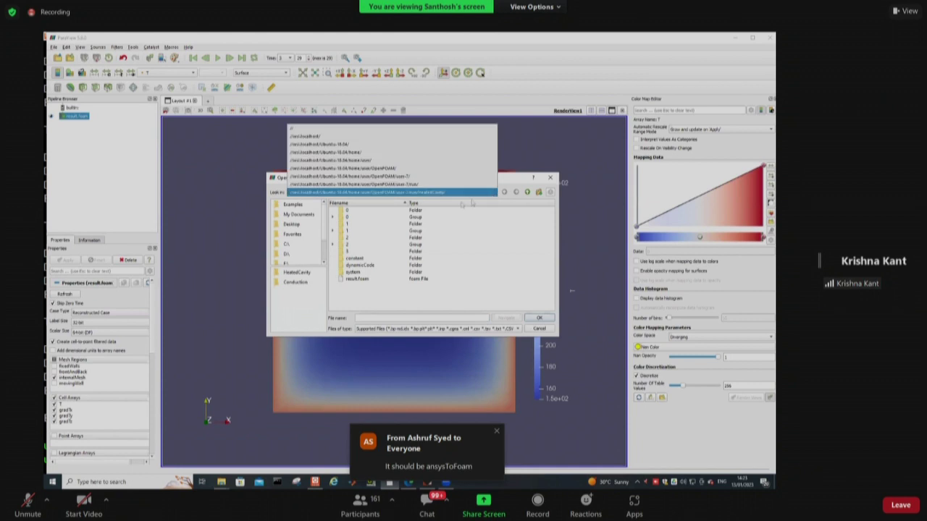
{"action": "left_click", "coordinate": [406, 189]}
{"action": "double_click", "coordinate": [352, 210]}
{"action": "left_click", "coordinate": [357, 271]}
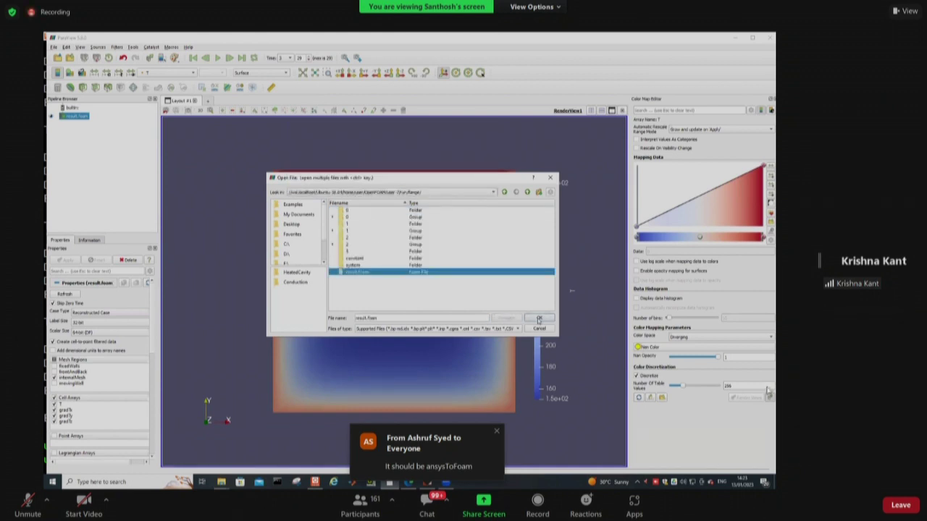
{"action": "left_click", "coordinate": [539, 318]}
Step: Apply the flange mesh, delete the earlier result.foam reader, and fit the flange in view
{"action": "left_click", "coordinate": [906, 10]}
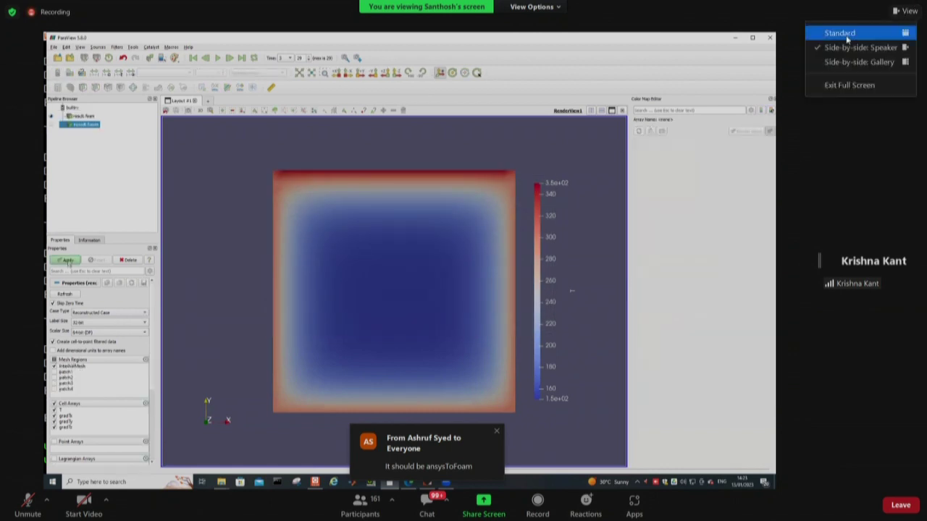
{"action": "left_click", "coordinate": [847, 33]}
{"action": "left_click", "coordinate": [73, 261]}
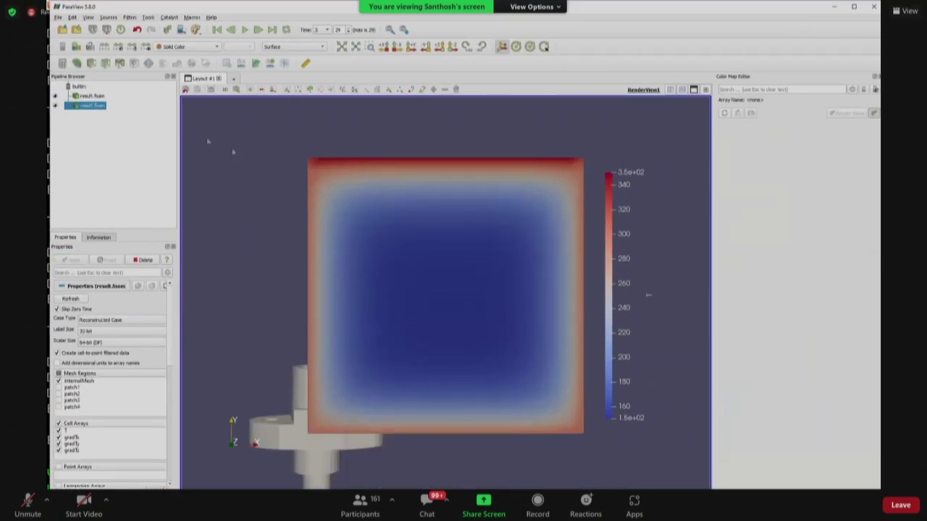
{"action": "left_click", "coordinate": [91, 96]}
{"action": "left_click", "coordinate": [145, 260]}
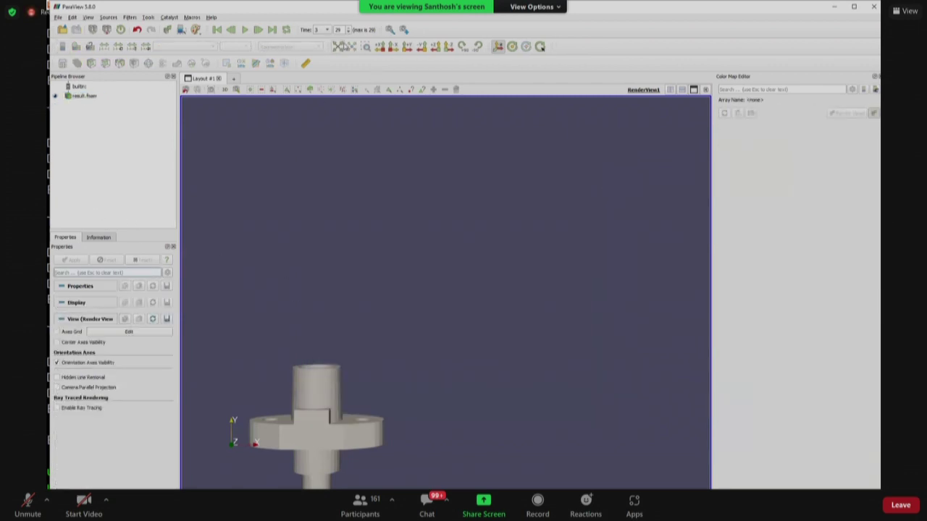
{"action": "left_click", "coordinate": [337, 47]}
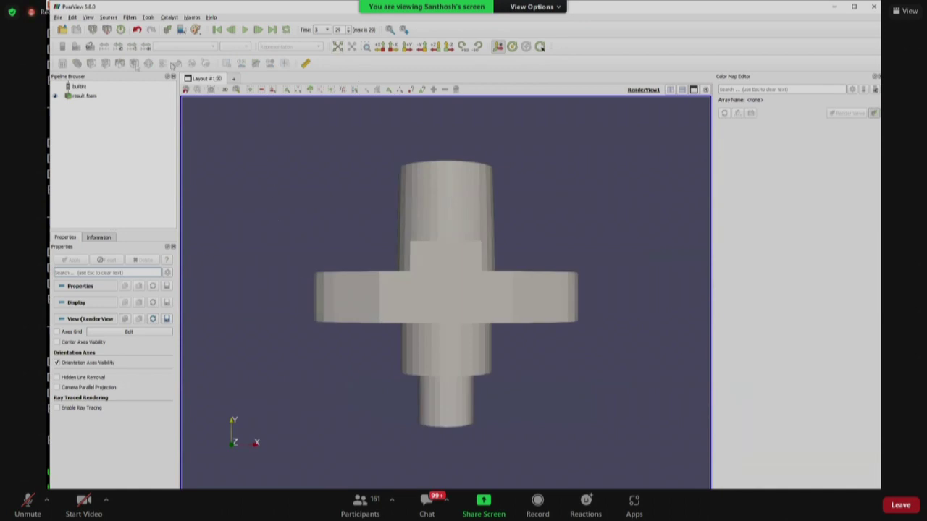
{"action": "left_click", "coordinate": [87, 95]}
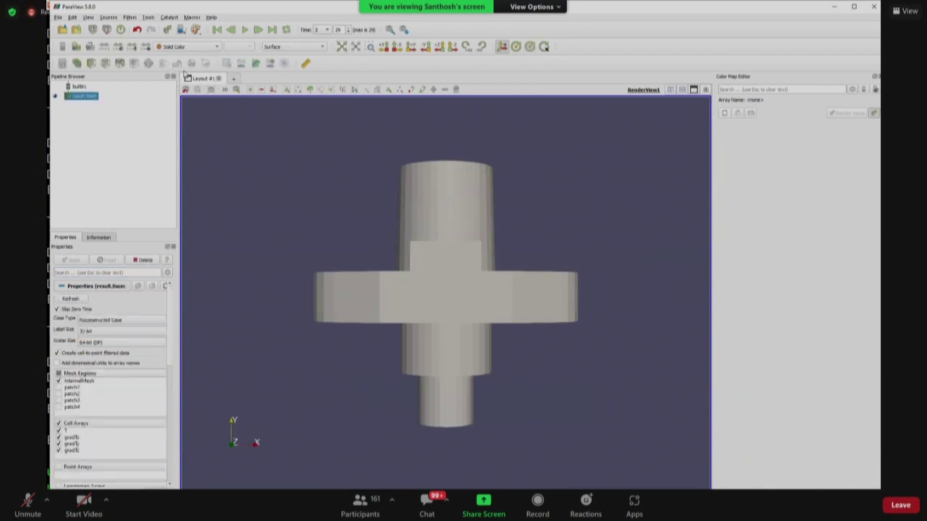
{"action": "left_click", "coordinate": [194, 48]}
Step: Rotate the T-coloured flange into a tilted 3-D view and play through the time steps
{"action": "key", "text": "Escape"}
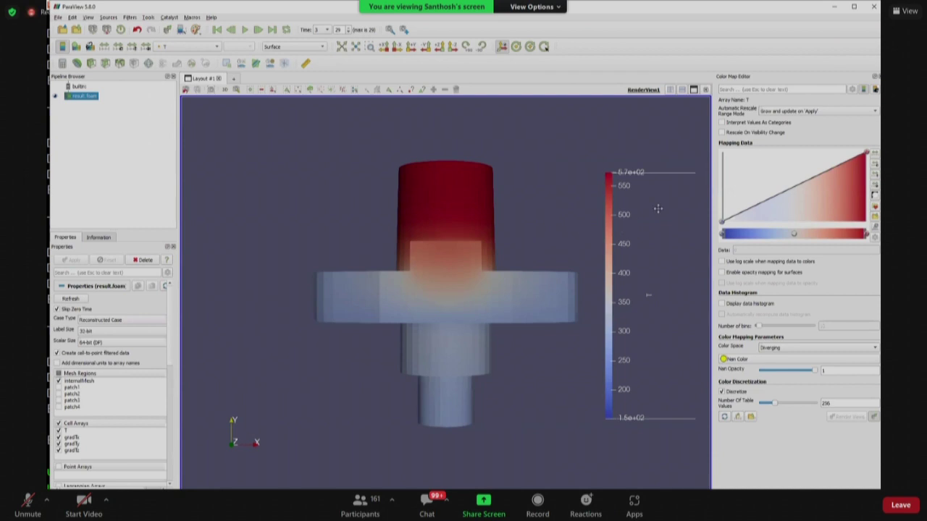
{"action": "left_click_drag", "start_coordinate": [602, 222], "coordinate": [507, 225]}
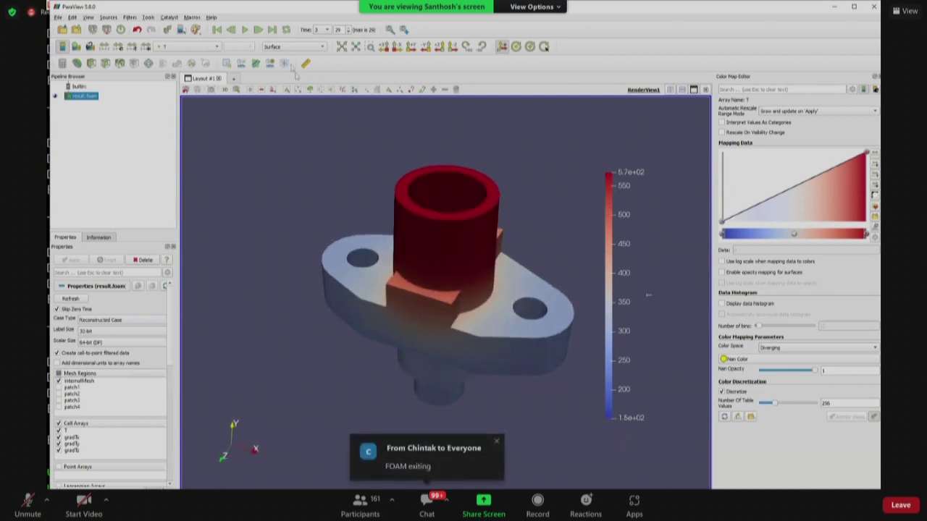
{"action": "left_click", "coordinate": [244, 30]}
{"action": "left_click", "coordinate": [58, 17]}
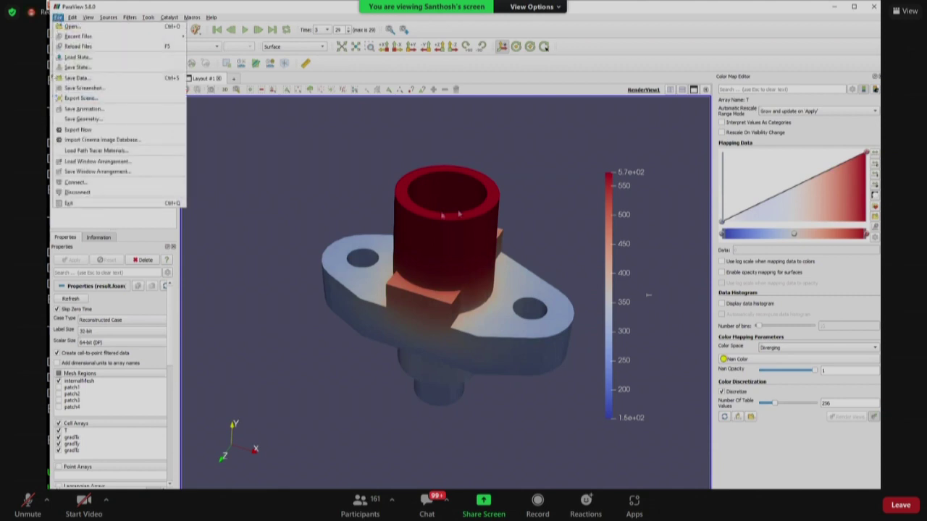
{"action": "left_click", "coordinate": [288, 182]}
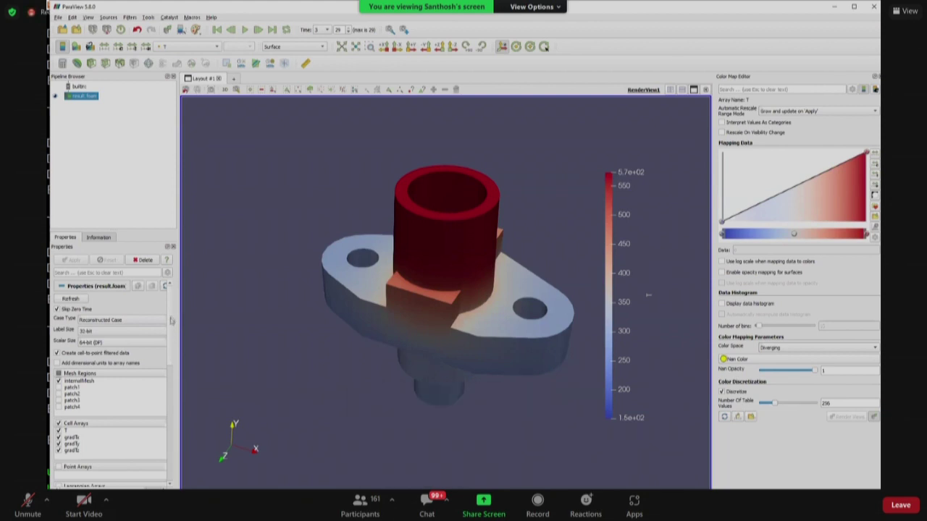
Step: Enable Data Axes Grid so labelled dimension axes surround the flange
{"action": "left_click_drag", "start_coordinate": [171, 318], "coordinate": [175, 405]}
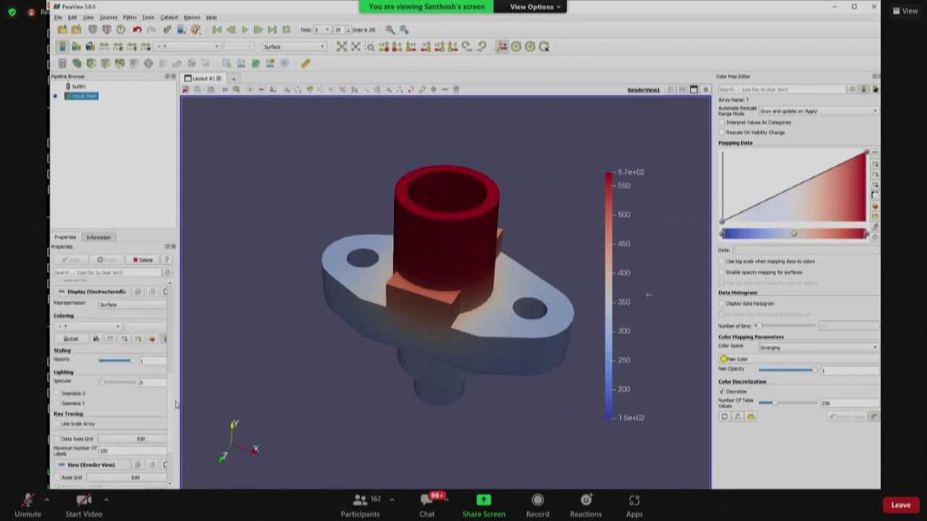
{"action": "scroll", "coordinate": [134, 420], "scroll_direction": "down", "scroll_amount": 3}
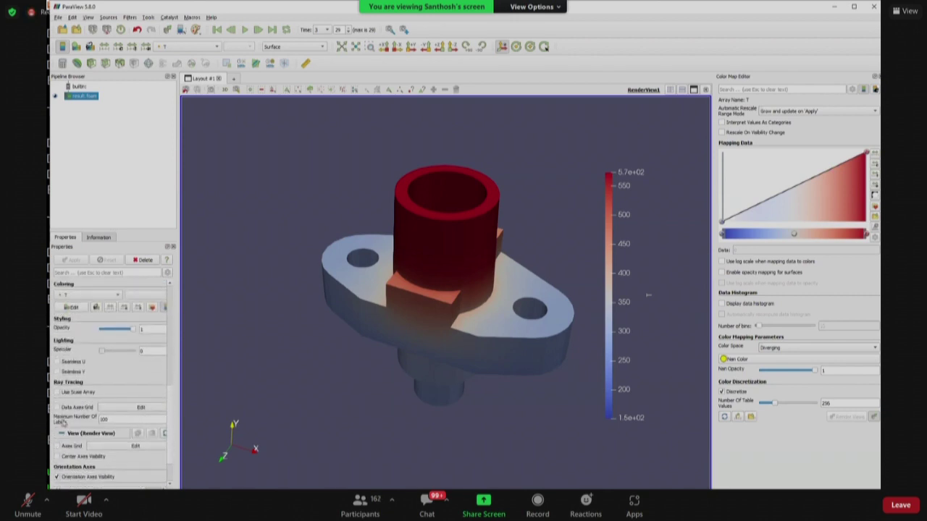
{"action": "left_click", "coordinate": [56, 407]}
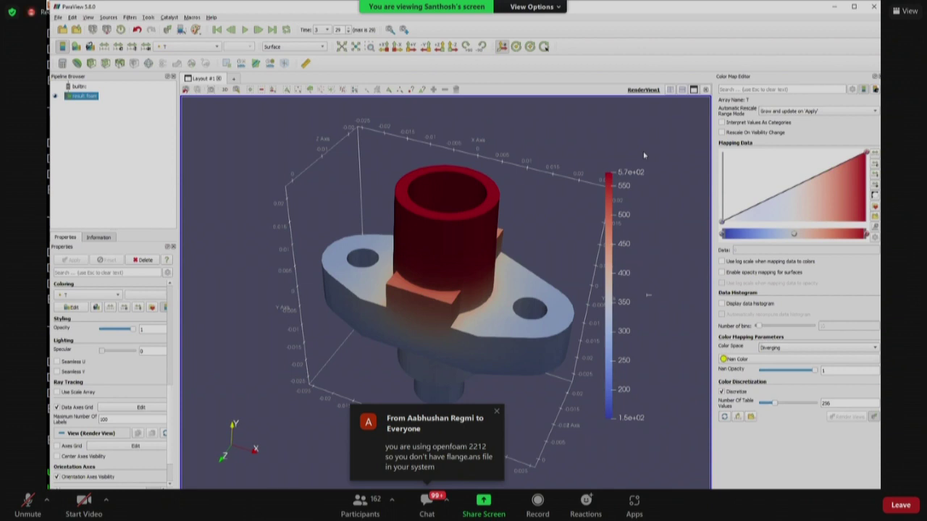
Step: Minimise ParaView and change from the flange case into the HeatedCavity case folder
{"action": "left_click", "coordinate": [832, 6]}
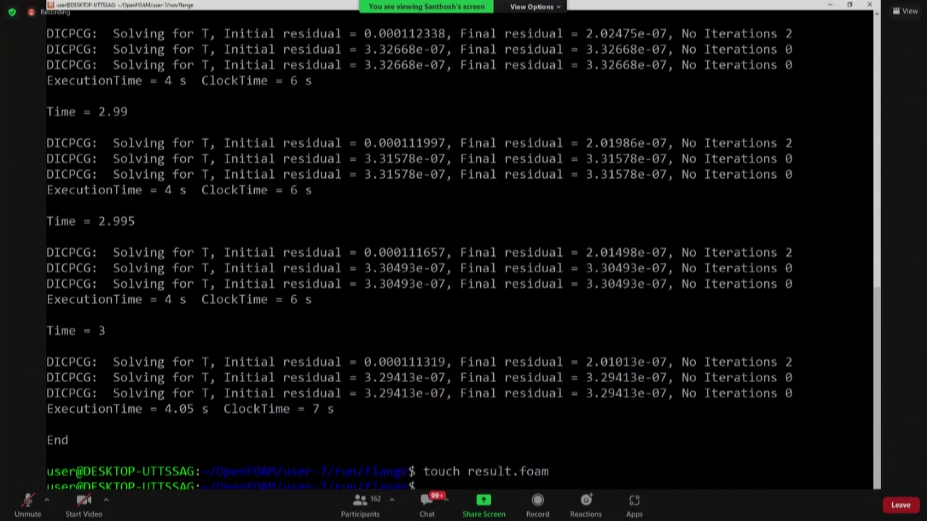
{"action": "type", "text": "cd .."}
{"action": "key", "text": "Return"}
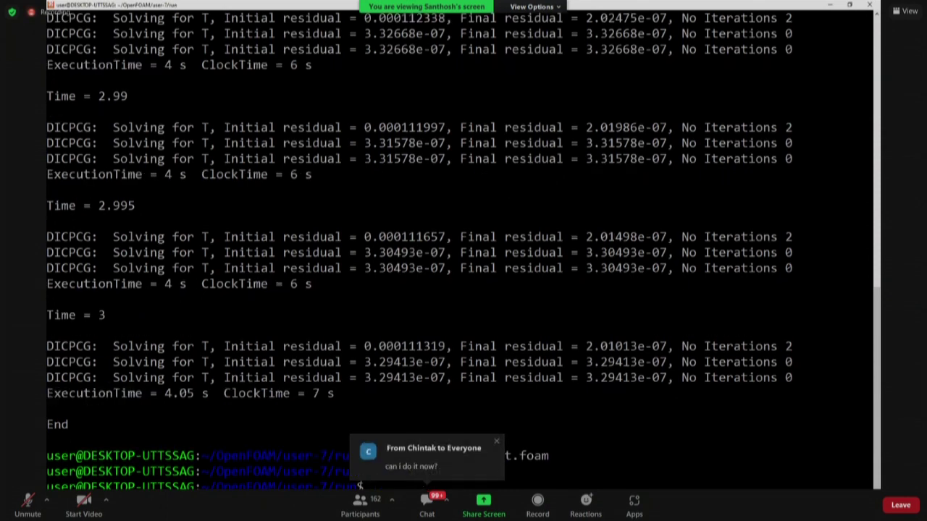
{"action": "type", "text": "cd HeatedCavity/"}
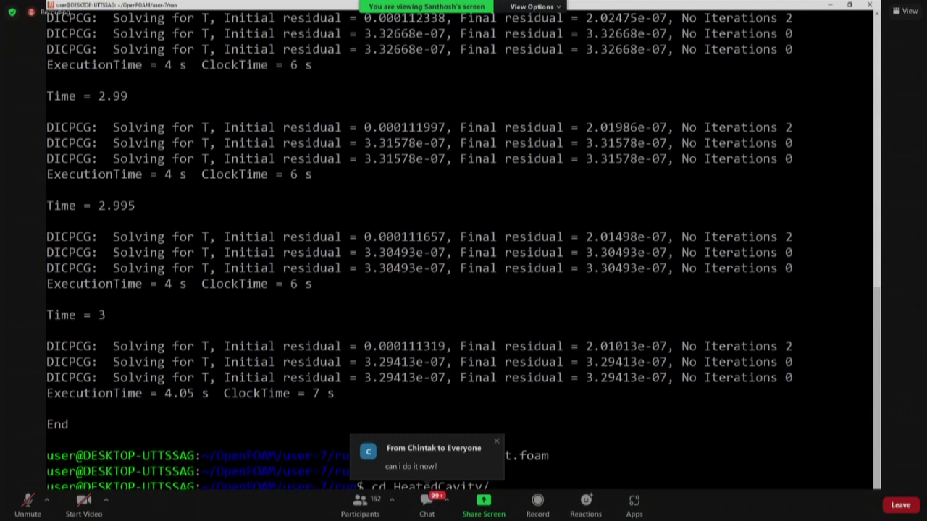
{"action": "key", "text": "Return"}
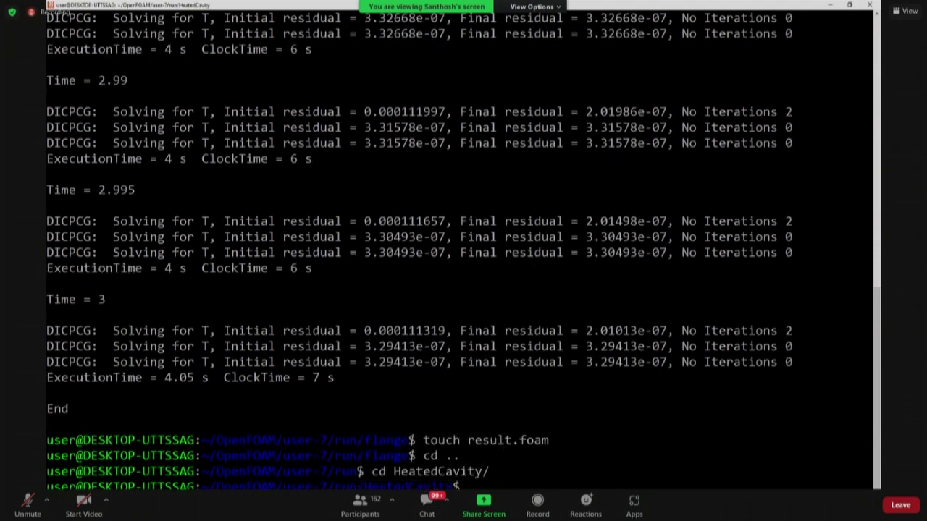
Step: Open constant/transportProperties in Notepad with notepad.exe and Tab completion
{"action": "type", "text": "notepad.exe consta"}
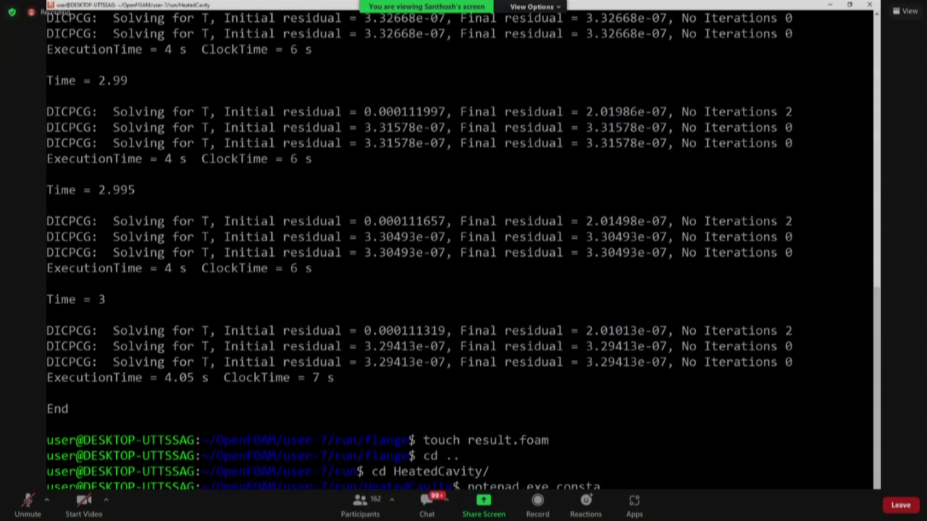
{"action": "type", "text": "nt/tr"}
{"action": "key", "text": "Tab"}
{"action": "key", "text": "Return"}
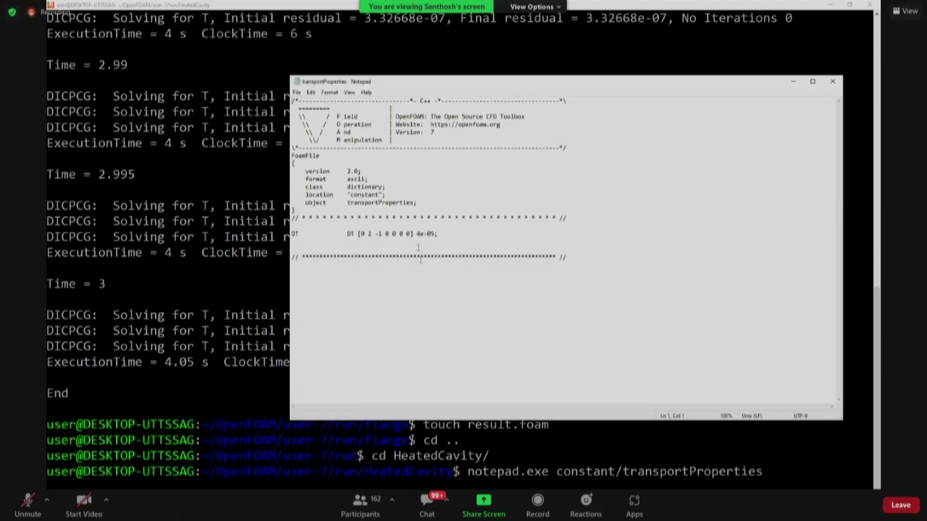
Step: Change DT in transportProperties from 4e-05 to 2e-03 and close Notepad
{"action": "left_click", "coordinate": [418, 234]}
{"action": "key", "text": "Delete"}
{"action": "type", "text": "2"}
{"action": "key", "text": "Right"}
{"action": "key", "text": "Right"}
{"action": "key", "text": "Delete"}
{"action": "type", "text": "3"}
{"action": "left_click", "coordinate": [831, 83]}
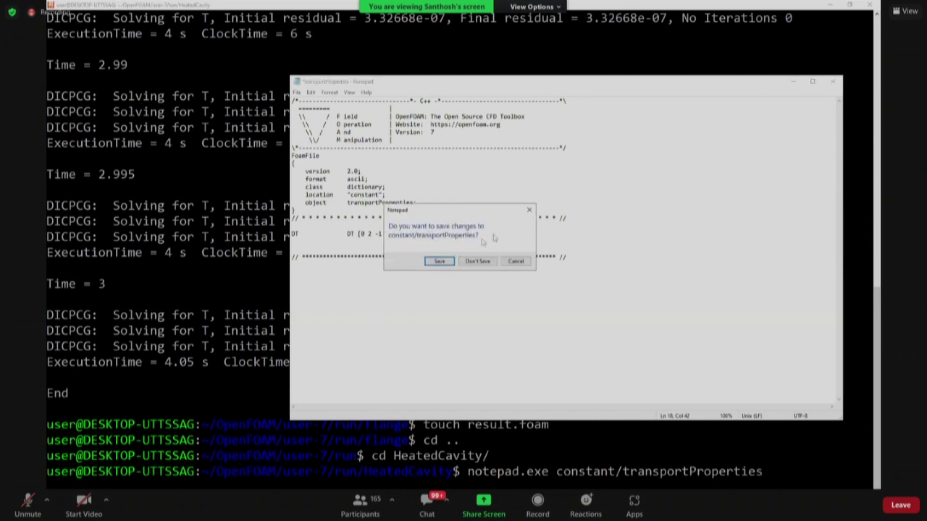
{"action": "left_click", "coordinate": [439, 262]}
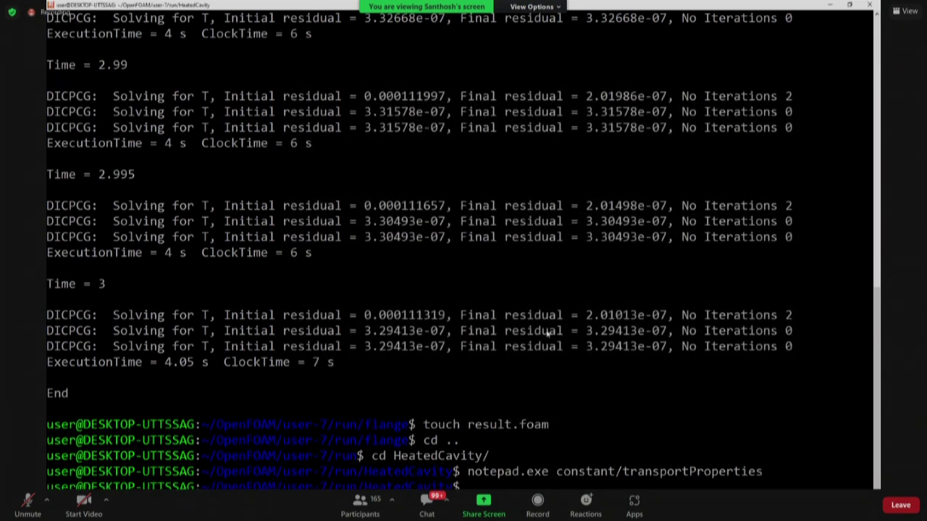